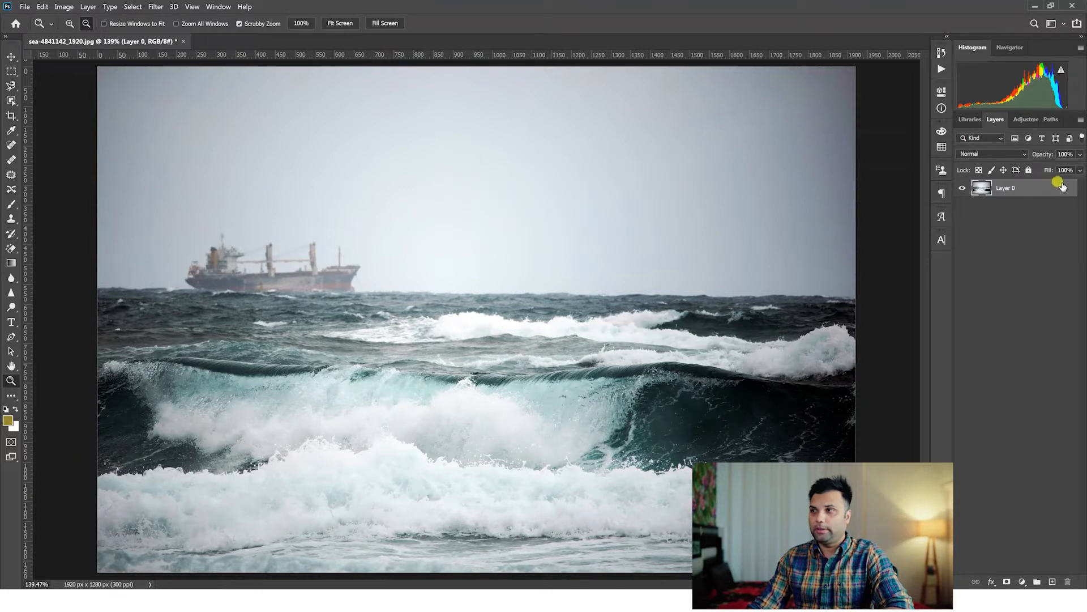
{"action": "left_click", "coordinate": [1014, 154]}
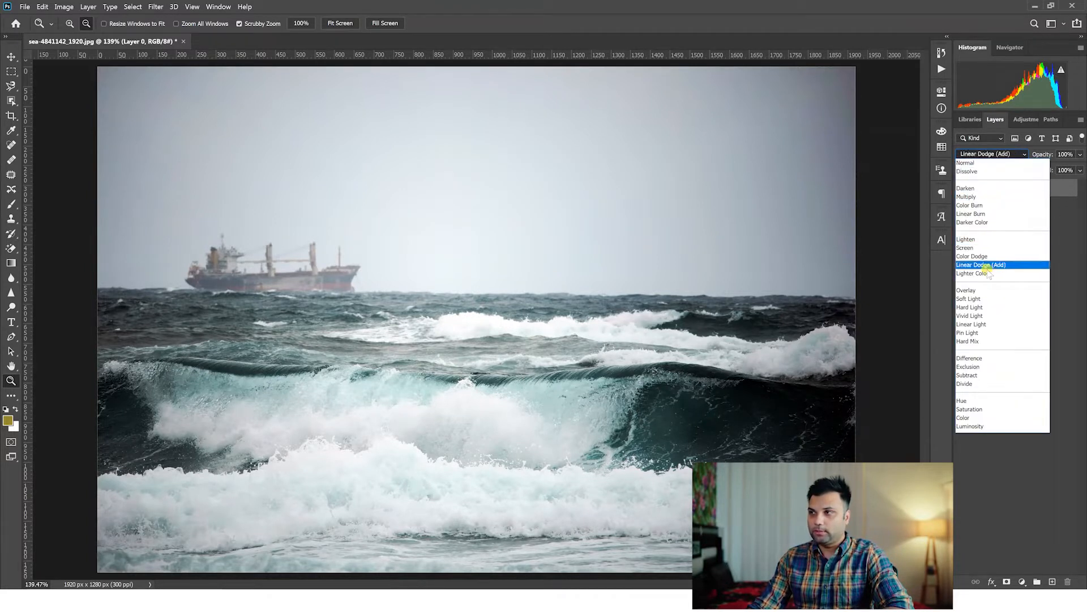
{"action": "left_click", "coordinate": [982, 188]}
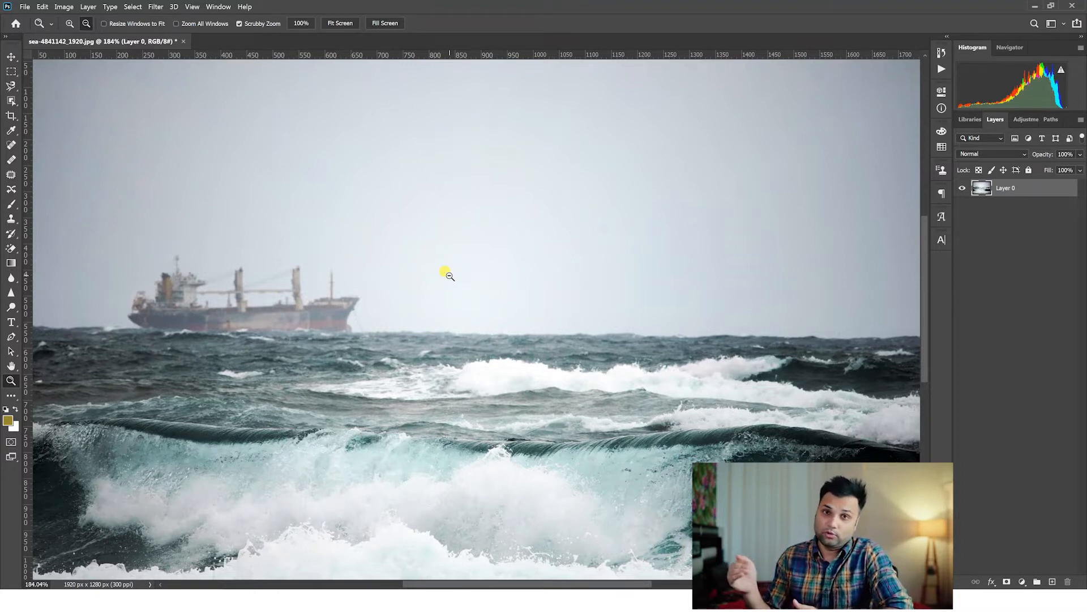
{"action": "left_click_drag", "start_coordinate": [471, 329], "coordinate": [468, 319]}
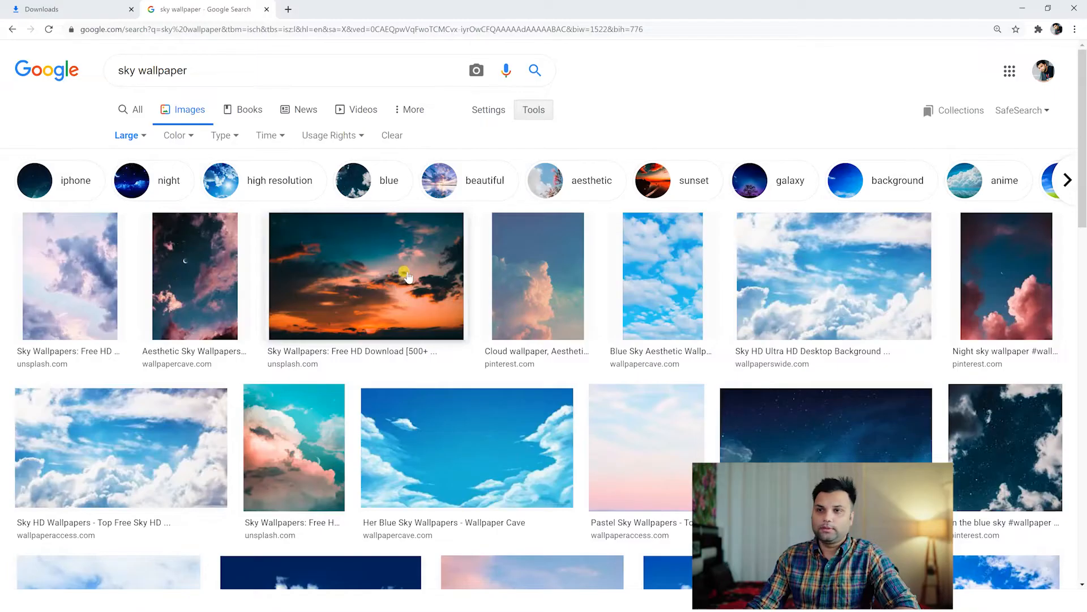
Switch to the browser, open the orange and teal sunset sky photo on Unsplash and download it in Large (2400x1600) size.
{"action": "left_click", "coordinate": [404, 276]}
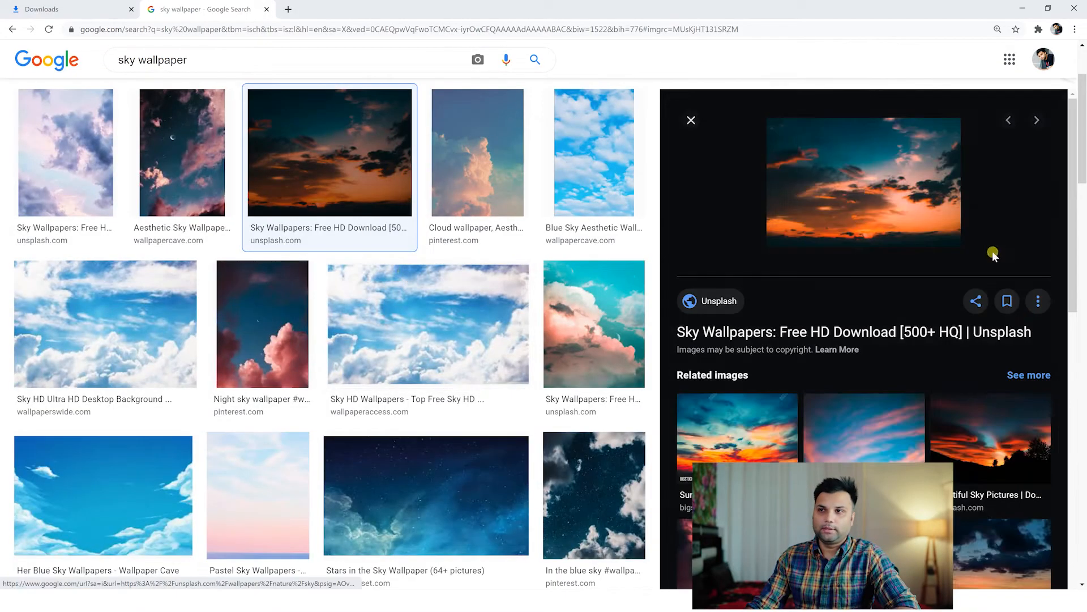
{"action": "left_click", "coordinate": [717, 301]}
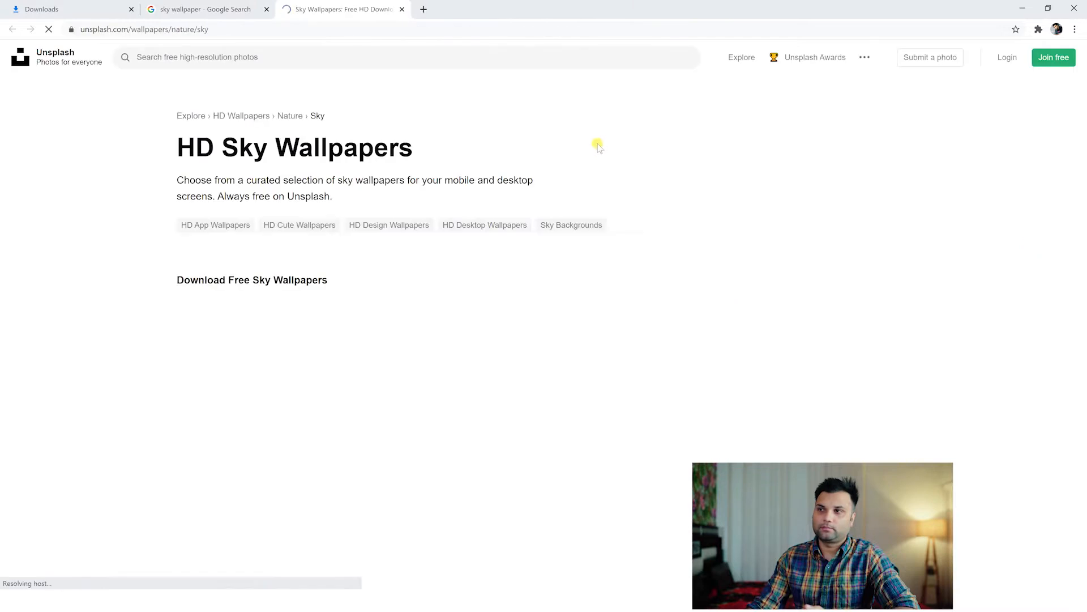
{"action": "left_click", "coordinate": [371, 322]}
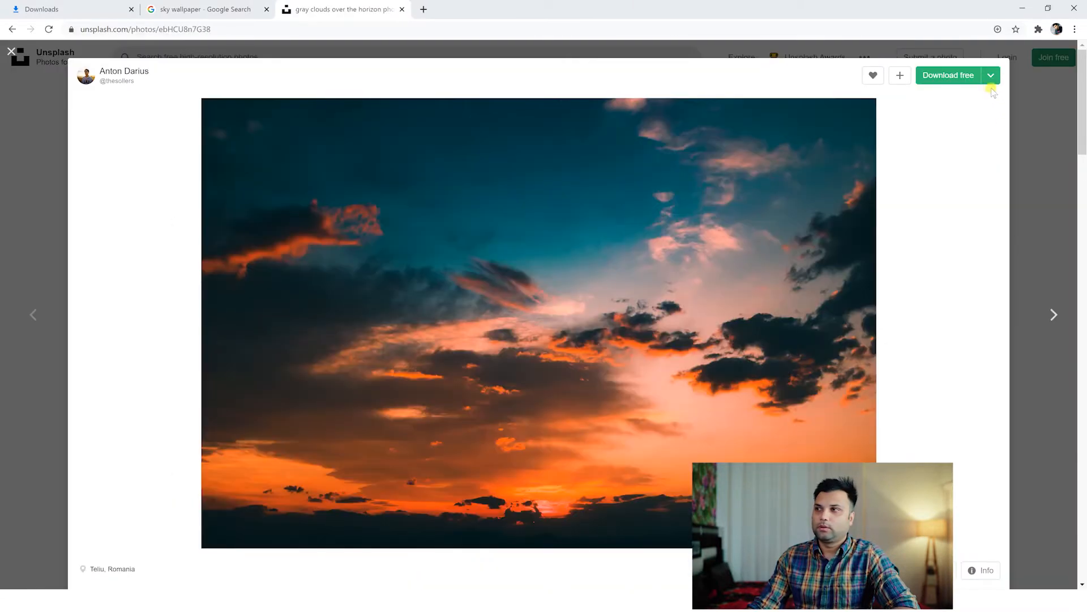
{"action": "left_click", "coordinate": [991, 75]}
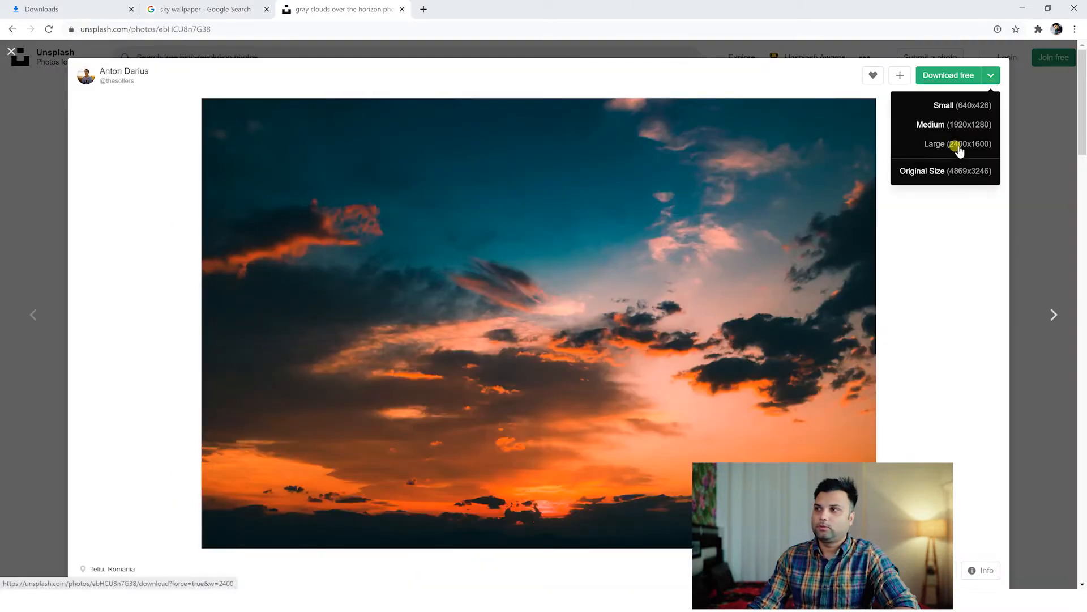
{"action": "left_click", "coordinate": [957, 145]}
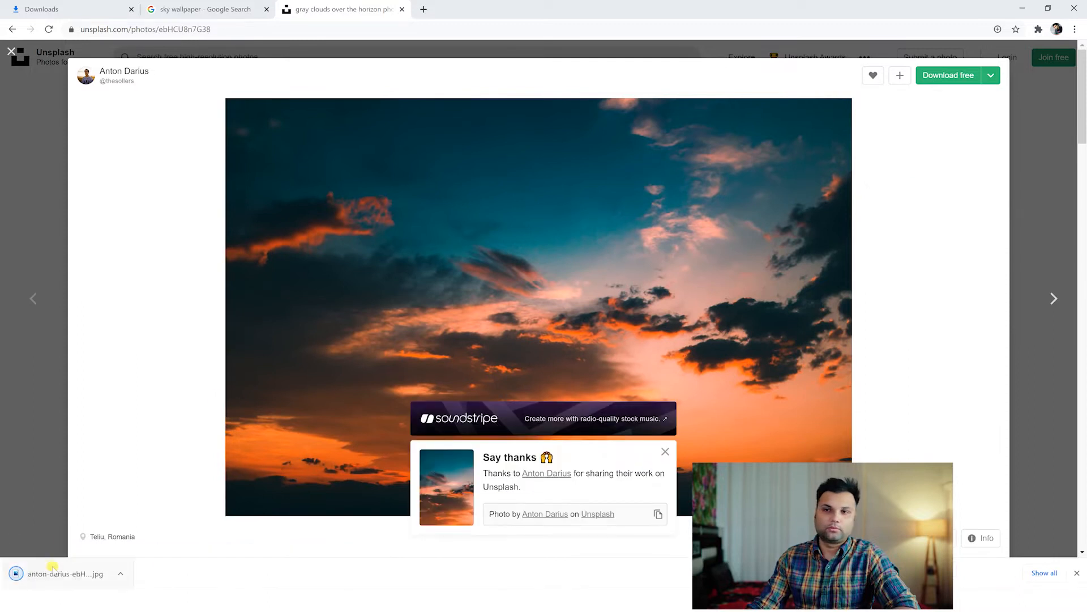
Place the downloaded sunset sky photo as a layer above the sea image in the open Photoshop document.
{"action": "left_click_drag", "start_coordinate": [64, 571], "coordinate": [459, 316]}
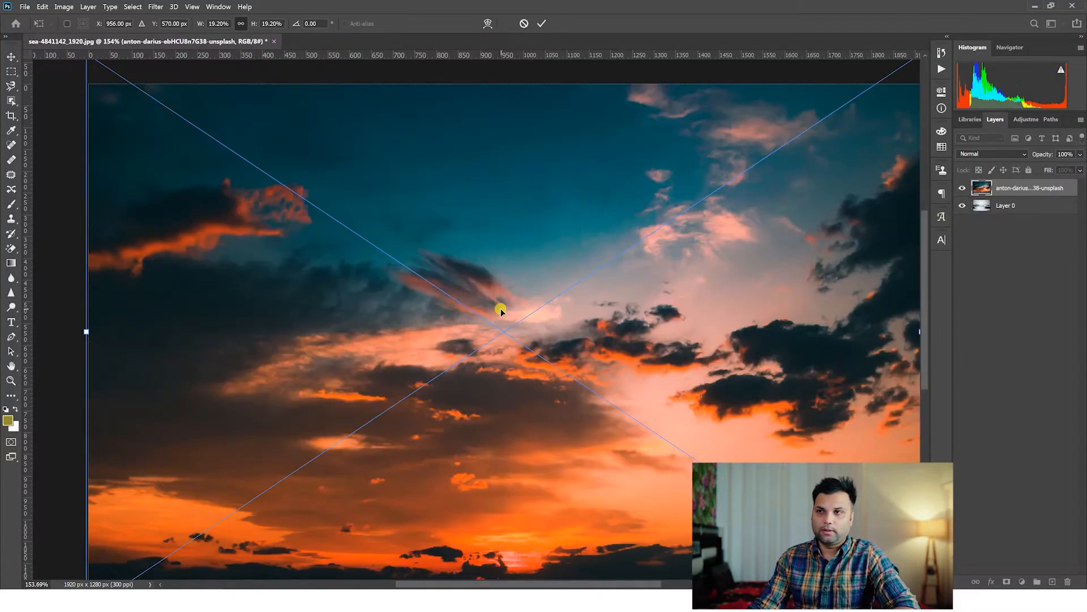
{"action": "key", "text": "Return"}
{"action": "key", "text": "z"}
Try the Dissolve and Darken blend modes on the sky layer and inspect how it mixes with the sea.
{"action": "left_click", "coordinate": [538, 298]}
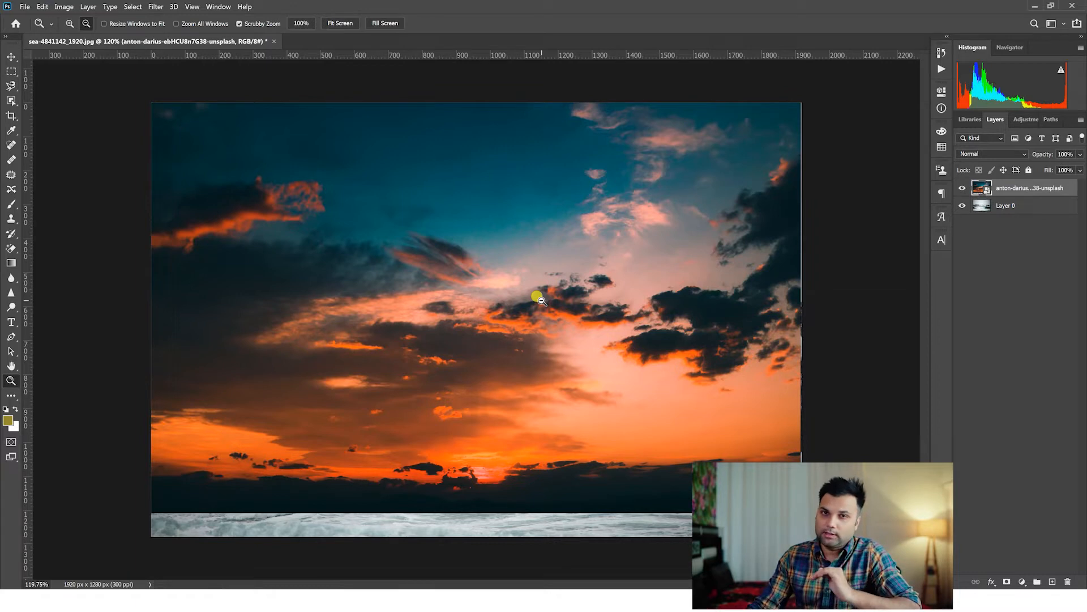
{"action": "left_click_drag", "start_coordinate": [556, 272], "coordinate": [568, 276]}
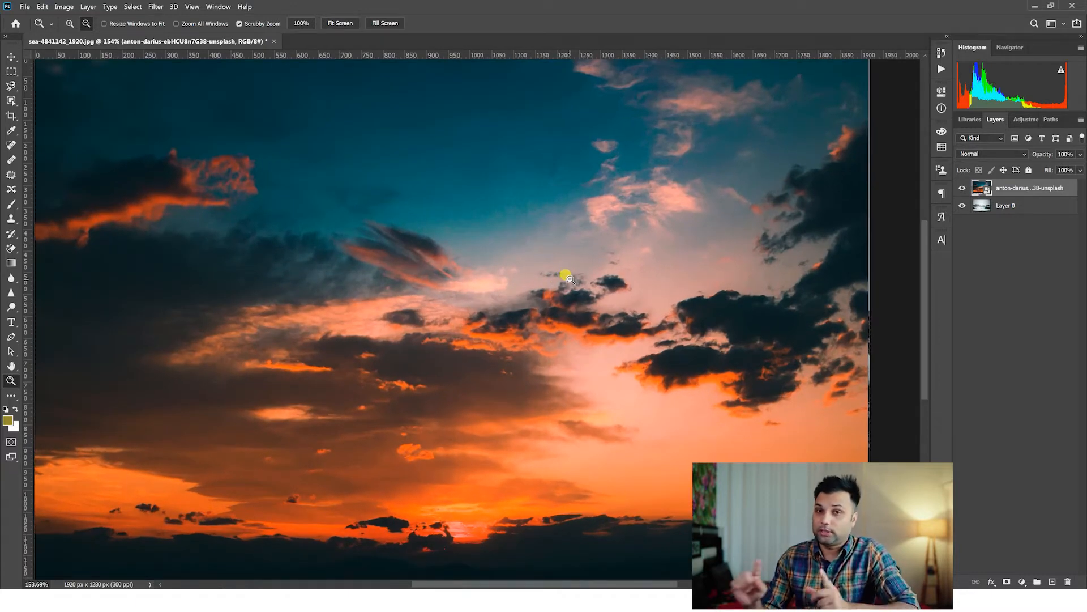
{"action": "left_click", "coordinate": [982, 154]}
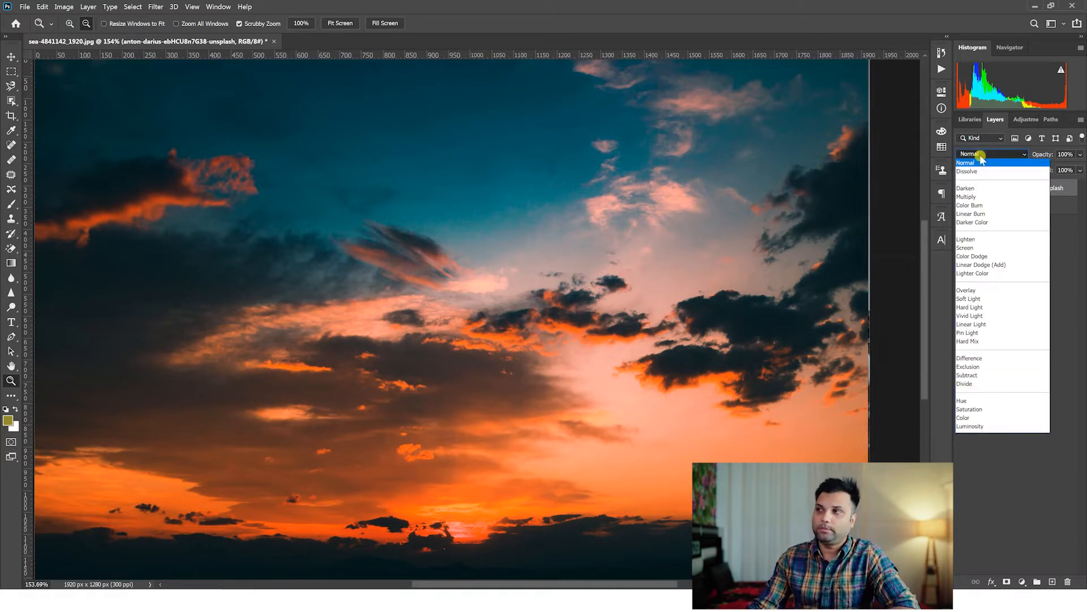
{"action": "left_click", "coordinate": [980, 171]}
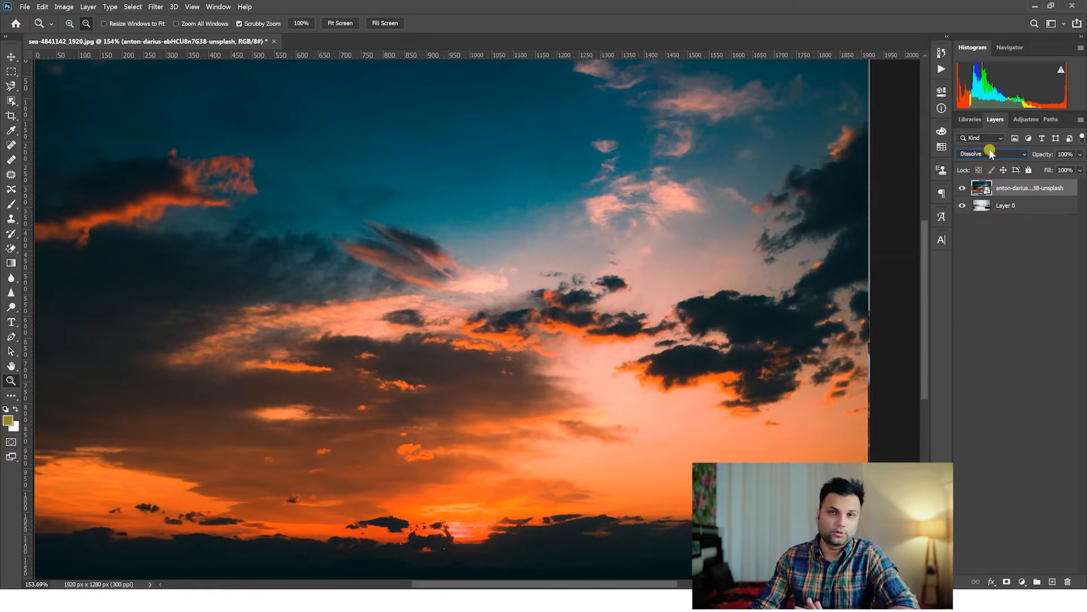
{"action": "left_click", "coordinate": [991, 154]}
{"action": "left_click", "coordinate": [988, 187]}
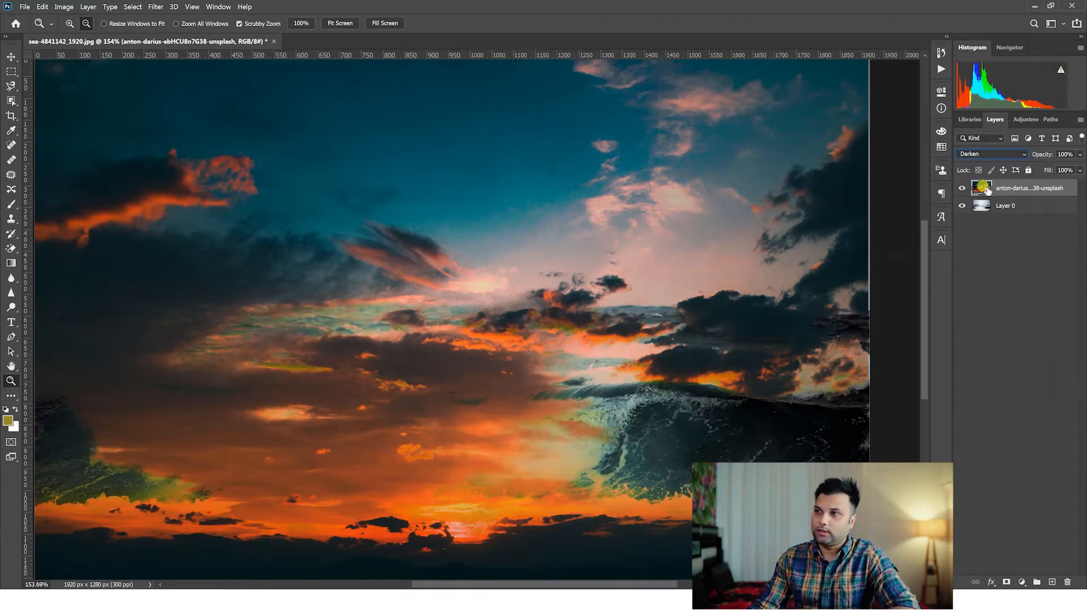
{"action": "scroll", "coordinate": [657, 417], "scroll_direction": "up", "scroll_amount": 2}
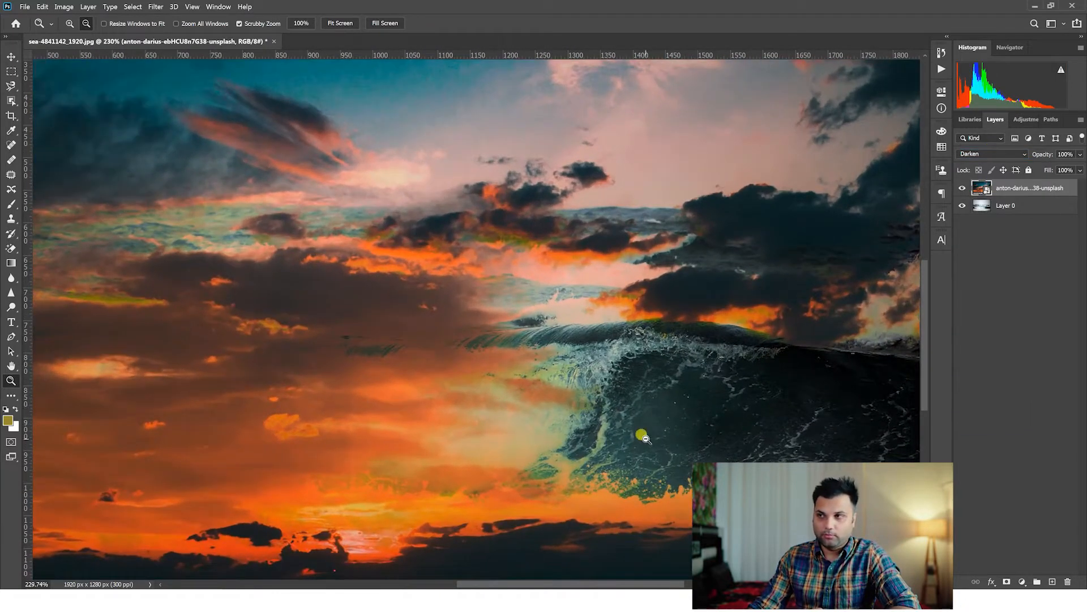
{"action": "scroll", "coordinate": [685, 376], "scroll_direction": "down", "scroll_amount": 3}
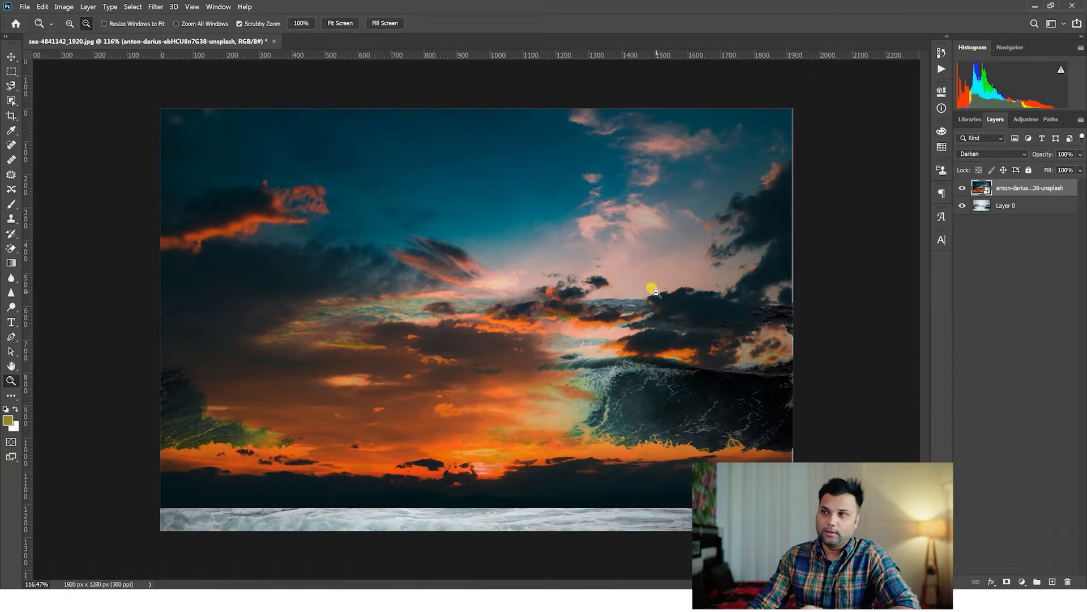
{"action": "scroll", "coordinate": [606, 301], "scroll_direction": "up", "scroll_amount": 2}
{"action": "scroll", "coordinate": [649, 323], "scroll_direction": "down", "scroll_amount": 4}
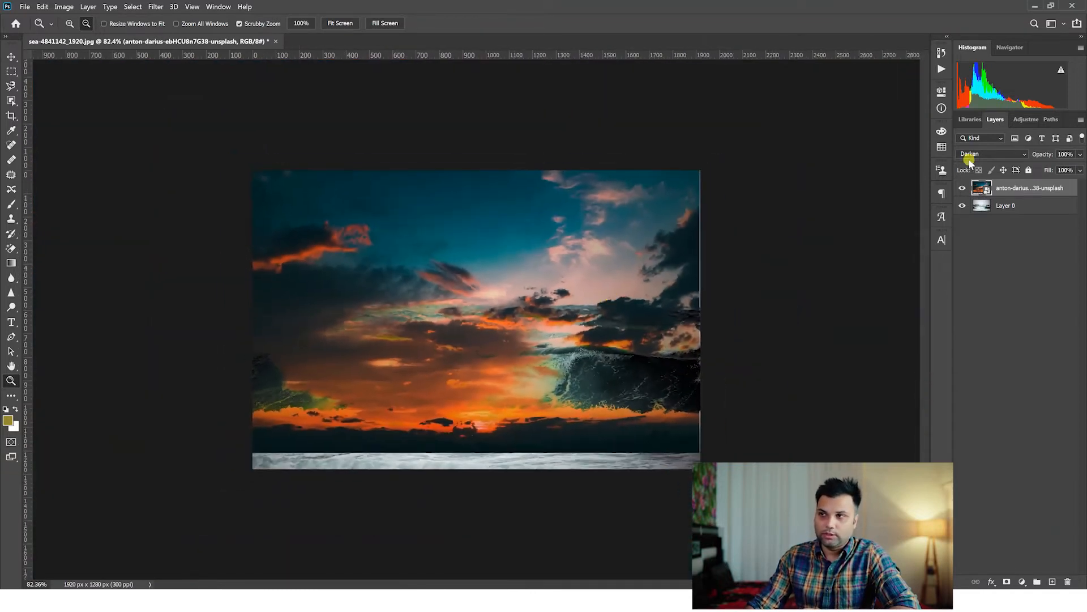
Cycle the sky layer through the blend modes from Multiply onward and set it to Overlay.
{"action": "left_click", "coordinate": [975, 155]}
{"action": "left_click", "coordinate": [976, 156]}
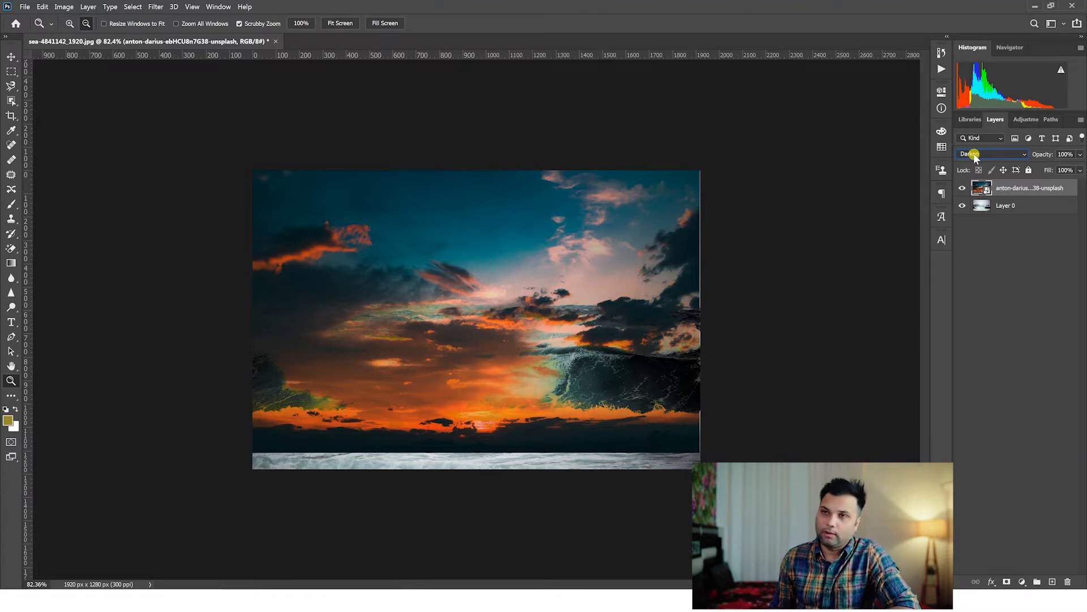
{"action": "scroll", "coordinate": [975, 156], "scroll_direction": "down", "scroll_amount": 1}
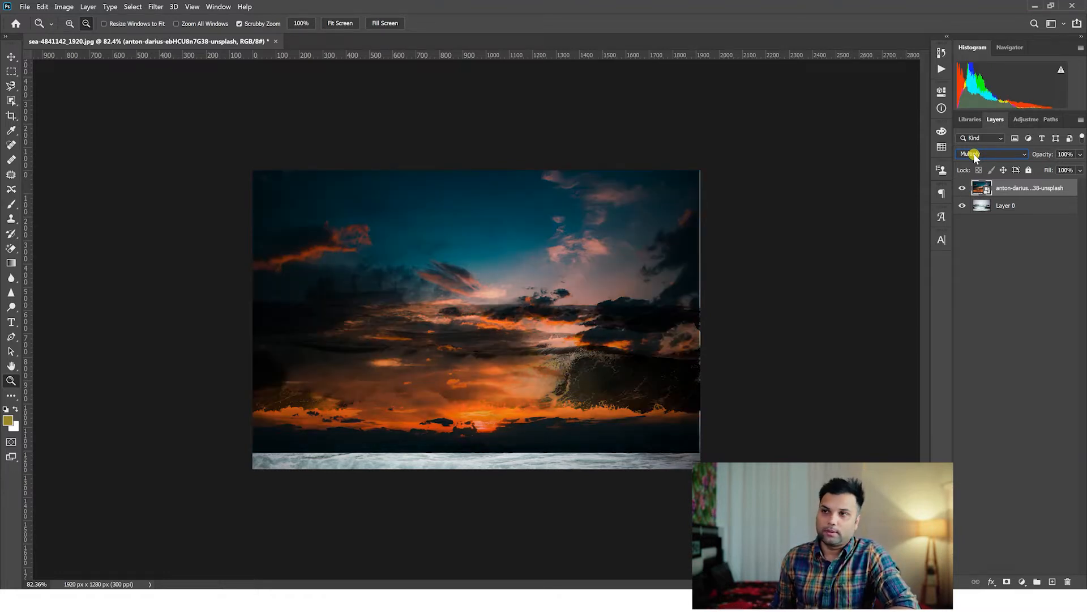
{"action": "scroll", "coordinate": [975, 155], "scroll_direction": "down", "scroll_amount": 2}
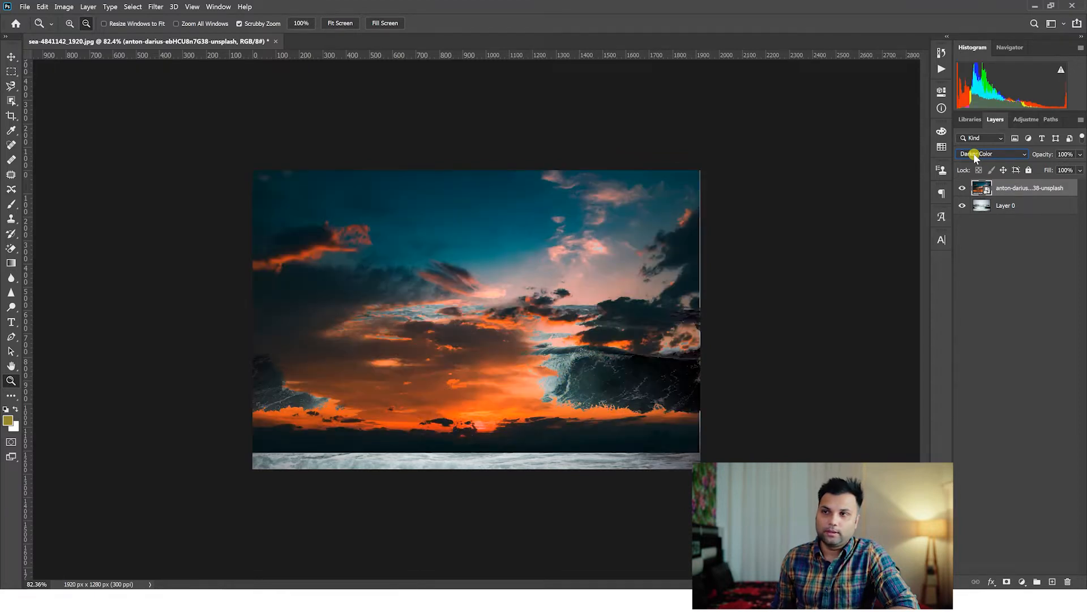
{"action": "scroll", "coordinate": [976, 157], "scroll_direction": "down", "scroll_amount": 1}
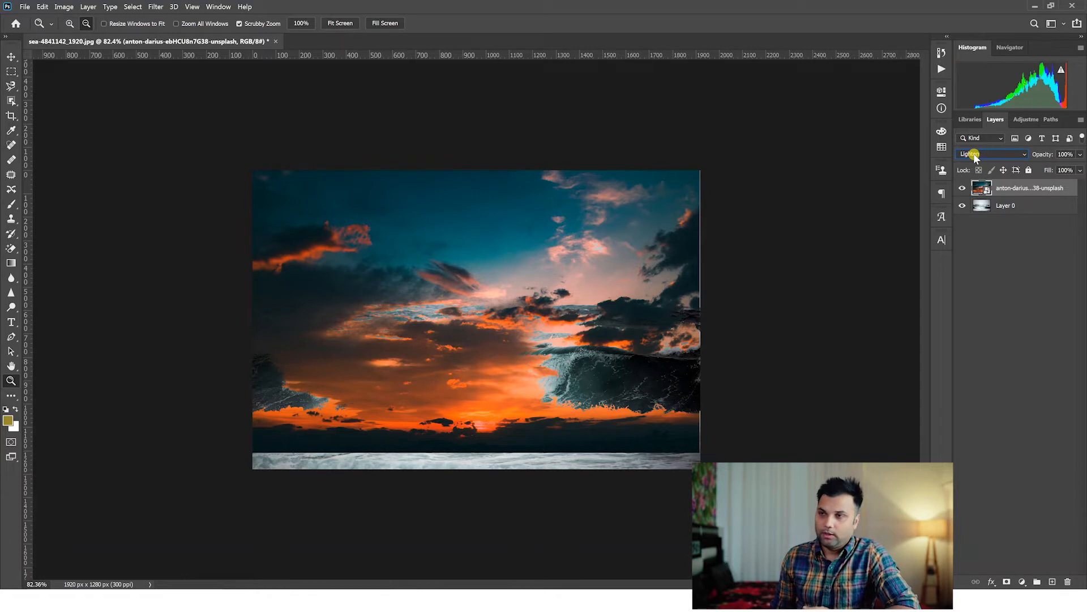
{"action": "scroll", "coordinate": [975, 157], "scroll_direction": "down", "scroll_amount": 3}
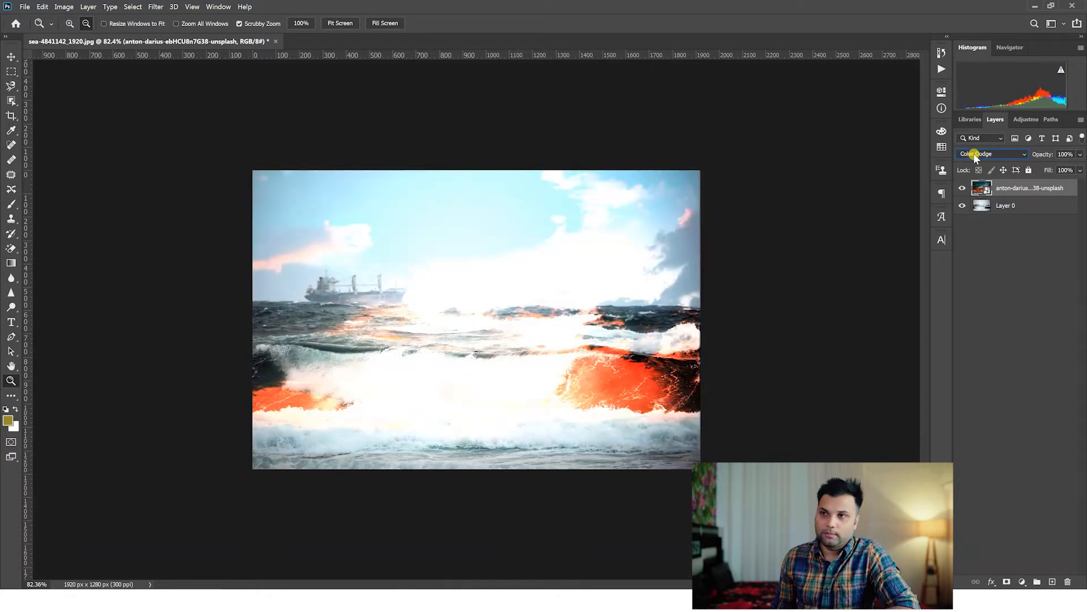
{"action": "scroll", "coordinate": [975, 157], "scroll_direction": "down", "scroll_amount": 2}
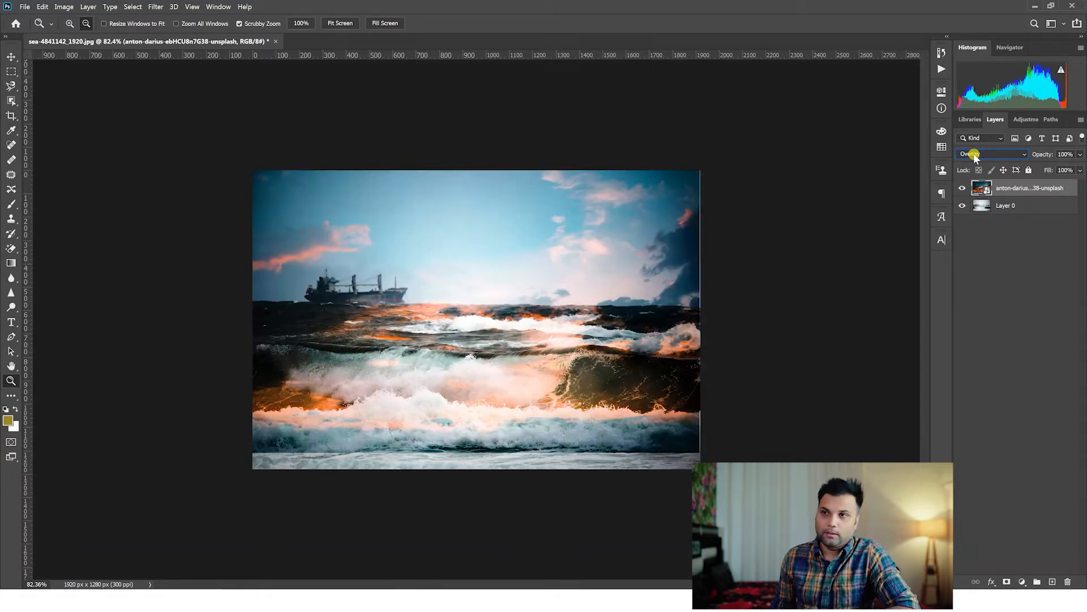
{"action": "scroll", "coordinate": [975, 158], "scroll_direction": "down", "scroll_amount": 1}
{"action": "scroll", "coordinate": [976, 158], "scroll_direction": "up", "scroll_amount": 1}
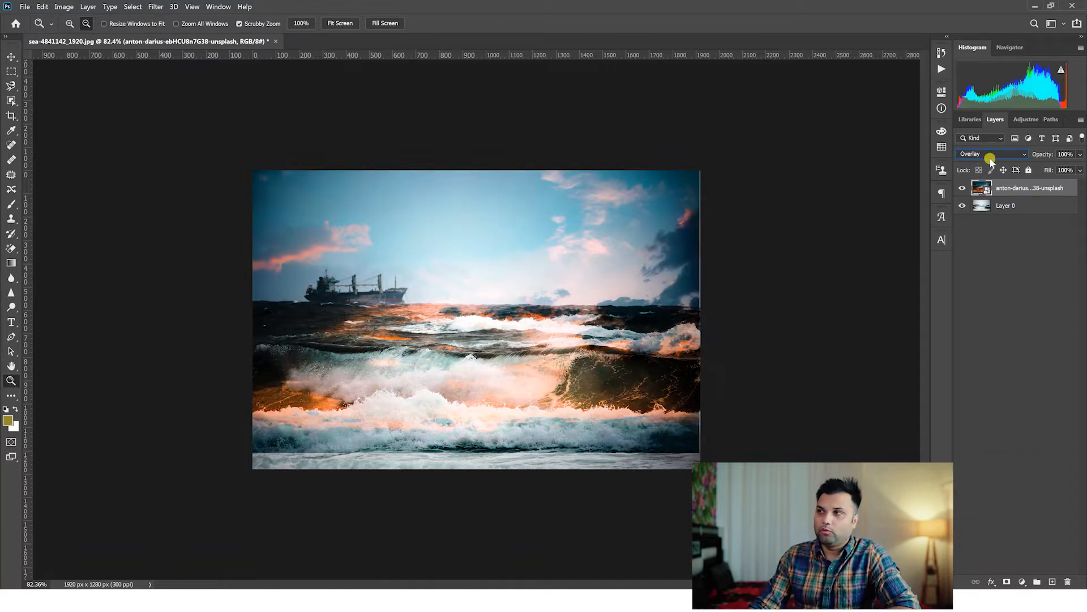
Inspect the blended sky and waves, and rasterize the sky layer.
{"action": "left_click_drag", "start_coordinate": [482, 277], "coordinate": [494, 288]}
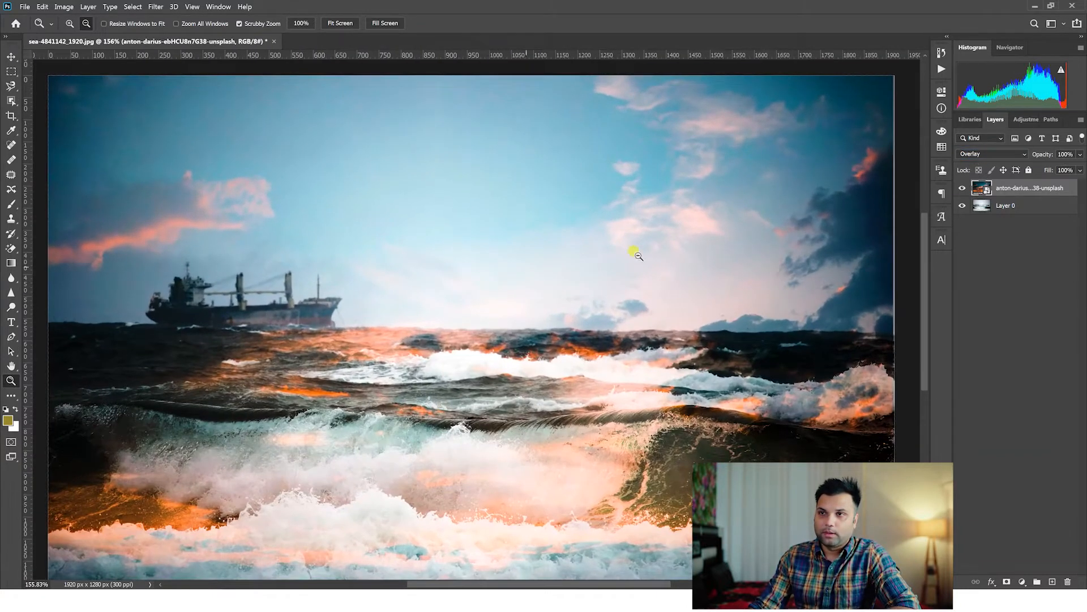
{"action": "left_click_drag", "start_coordinate": [765, 335], "coordinate": [734, 350]}
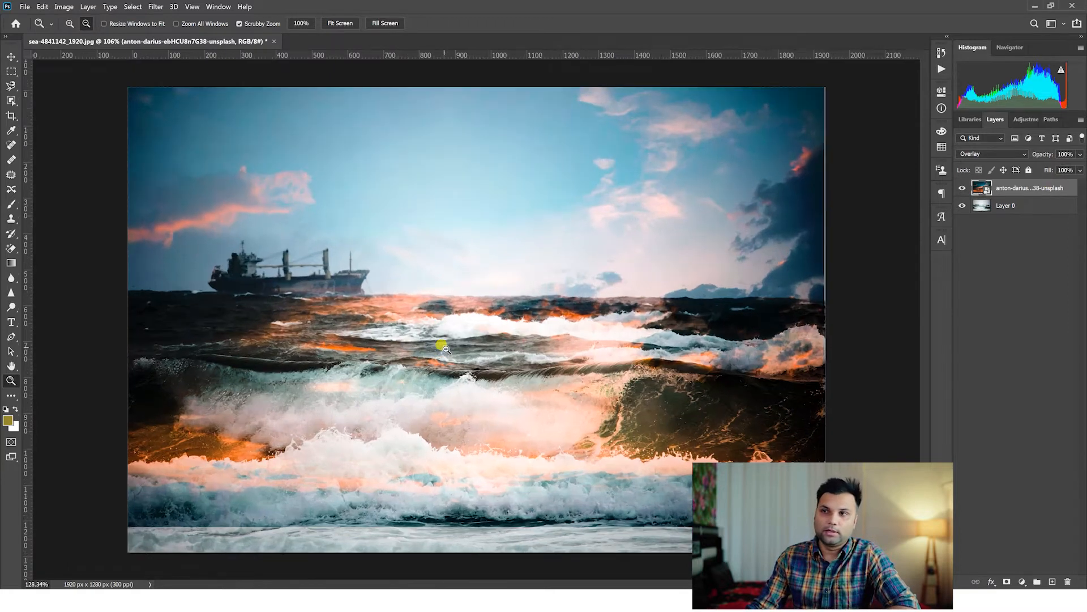
{"action": "left_click_drag", "start_coordinate": [435, 344], "coordinate": [444, 345]}
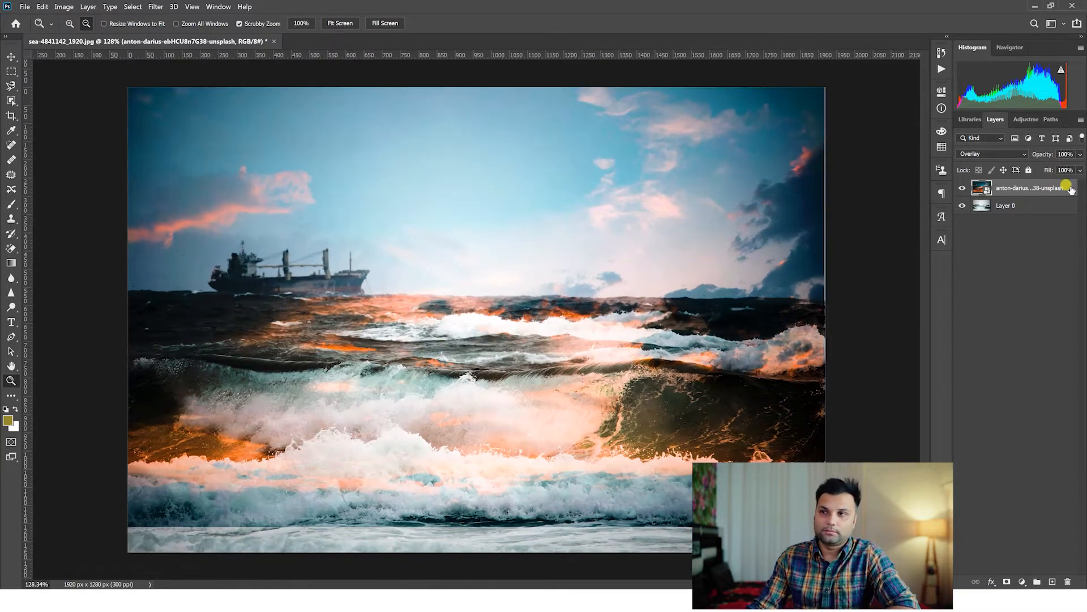
{"action": "right_click", "coordinate": [1018, 188]}
{"action": "left_click", "coordinate": [903, 309]}
Choose the Eraser tool with the Soft Round Pressure Size brush for working on the sky layer.
{"action": "left_click_drag", "start_coordinate": [640, 312], "coordinate": [629, 303]}
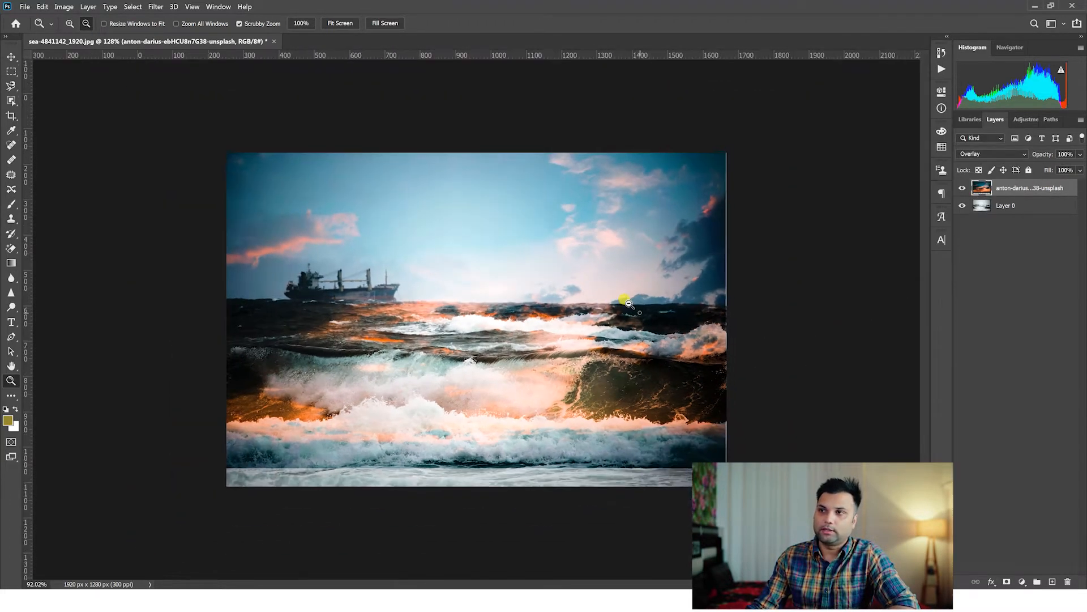
{"action": "left_click_drag", "start_coordinate": [471, 340], "coordinate": [490, 344]}
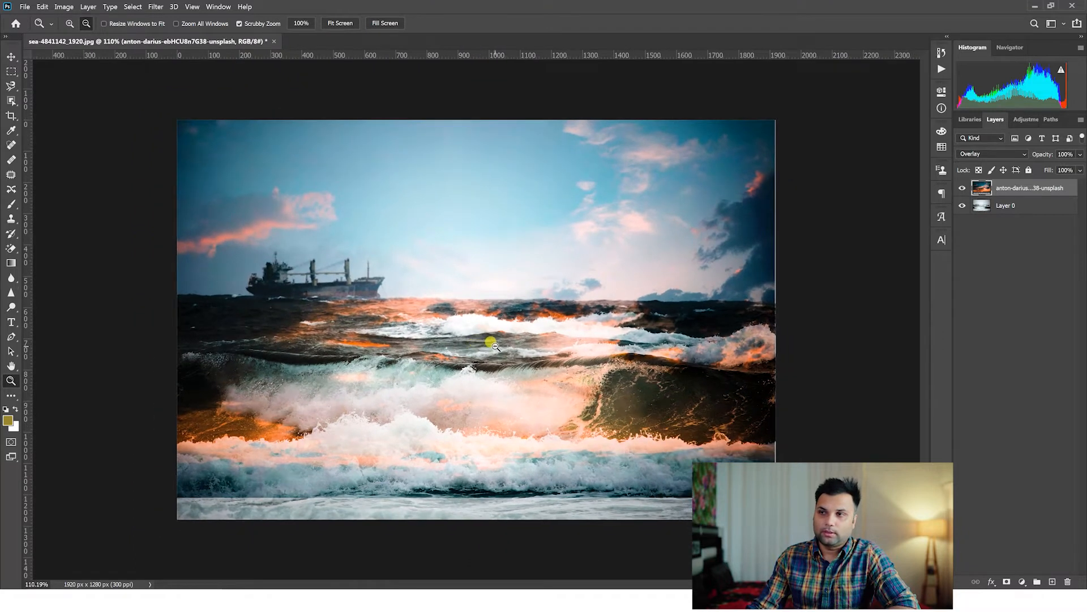
{"action": "left_click", "coordinate": [490, 343], "text": "alt"}
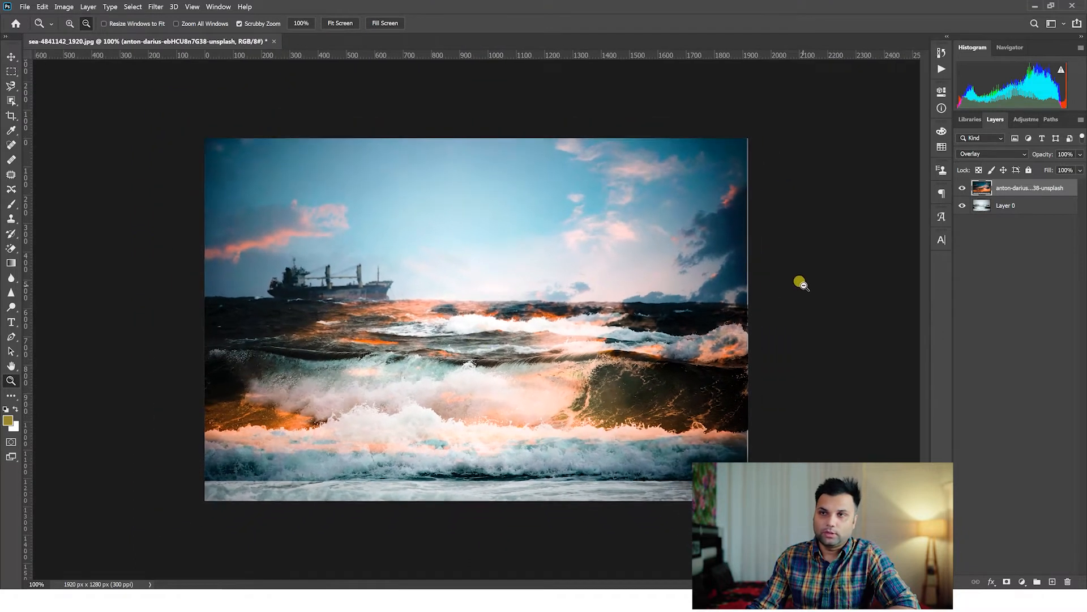
{"action": "right_click", "coordinate": [12, 250]}
{"action": "left_click", "coordinate": [56, 246]}
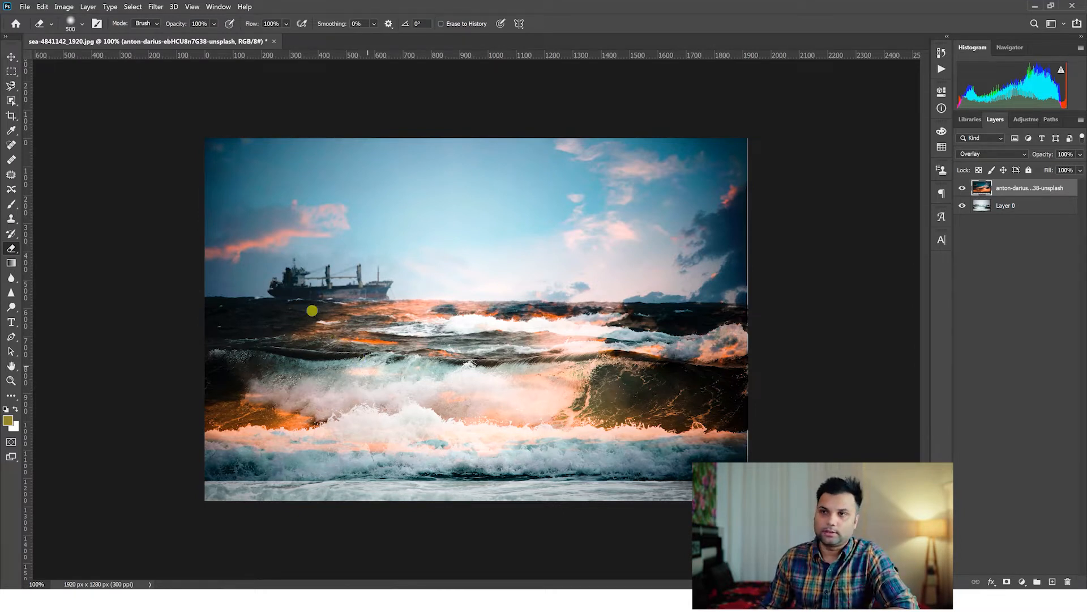
{"action": "right_click", "coordinate": [404, 299]}
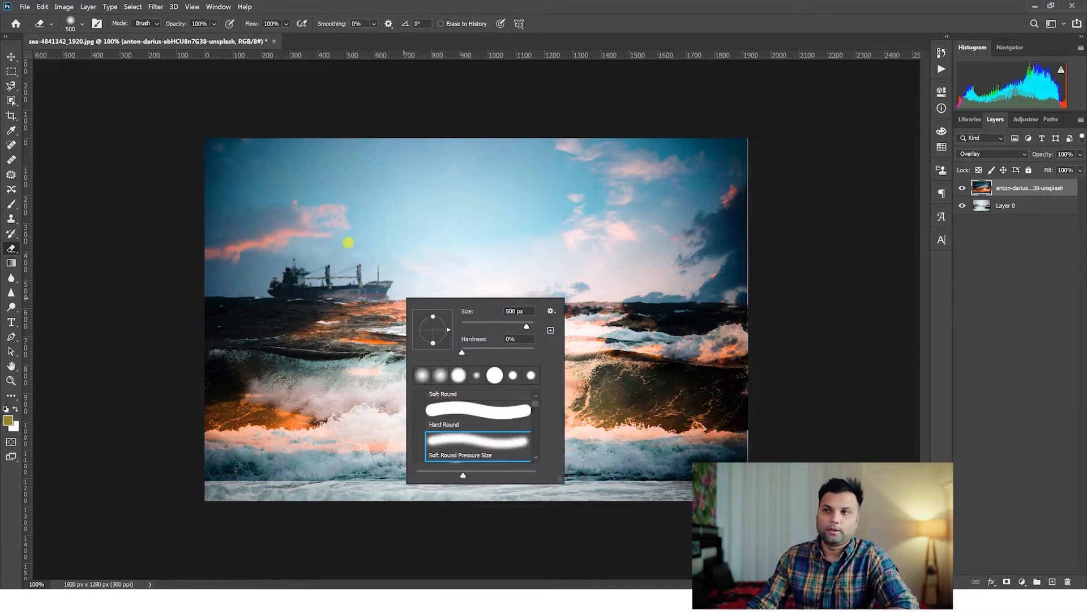
{"action": "left_click", "coordinate": [464, 417]}
{"action": "double_click", "coordinate": [456, 444]}
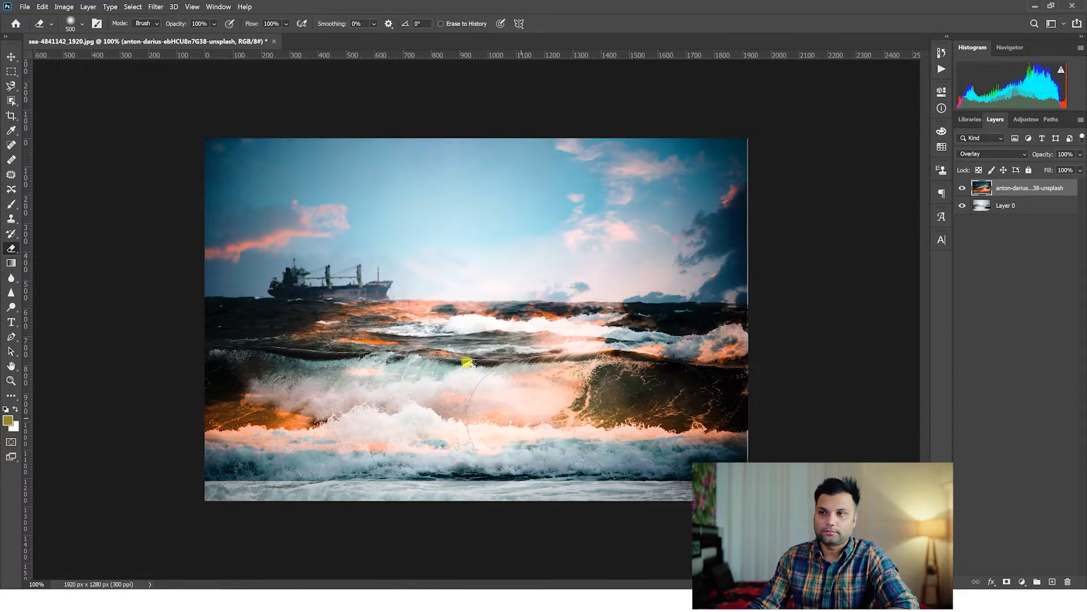
Erase the sky layer over the large foreground waves and check the cleaned area.
{"action": "mouse_move", "coordinate": [193, 408]}
{"action": "left_mouse_down"}
{"action": "mouse_move", "coordinate": [221, 369]}
{"action": "mouse_move", "coordinate": [194, 359]}
{"action": "mouse_move", "coordinate": [185, 337]}
{"action": "mouse_move", "coordinate": [711, 381]}
{"action": "mouse_move", "coordinate": [651, 350]}
{"action": "mouse_move", "coordinate": [356, 372]}
{"action": "left_mouse_up"}
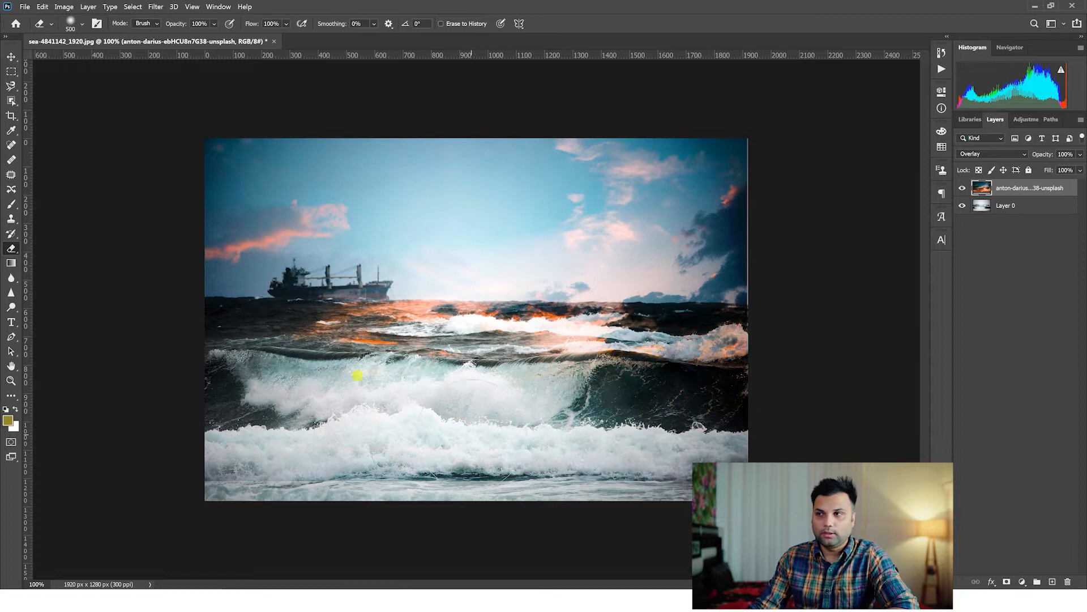
{"action": "left_click", "coordinate": [11, 387]}
{"action": "left_click_drag", "start_coordinate": [546, 255], "coordinate": [555, 271]}
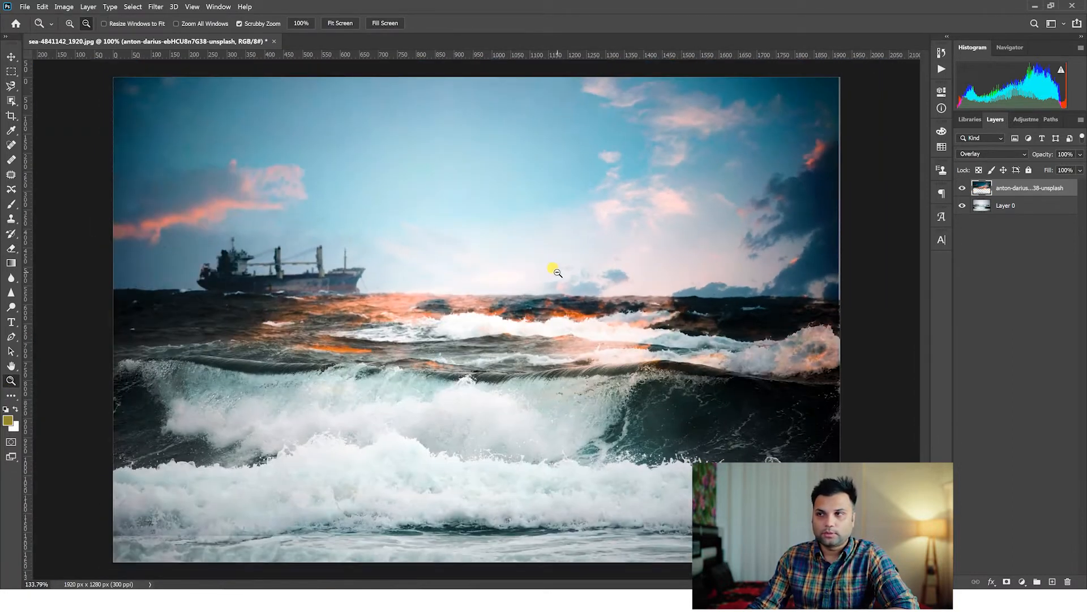
Erase the sunset glow from the sky layer over the water below the horizon, using a smaller 150 px eraser brush.
{"action": "key", "text": "e"}
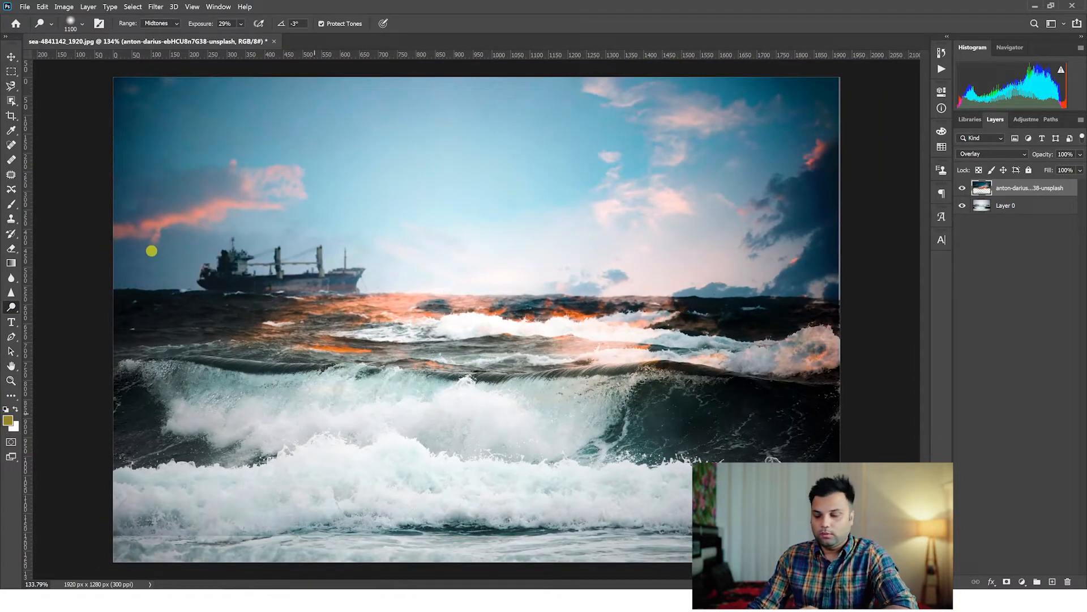
{"action": "left_click_drag", "start_coordinate": [227, 383], "coordinate": [271, 388]}
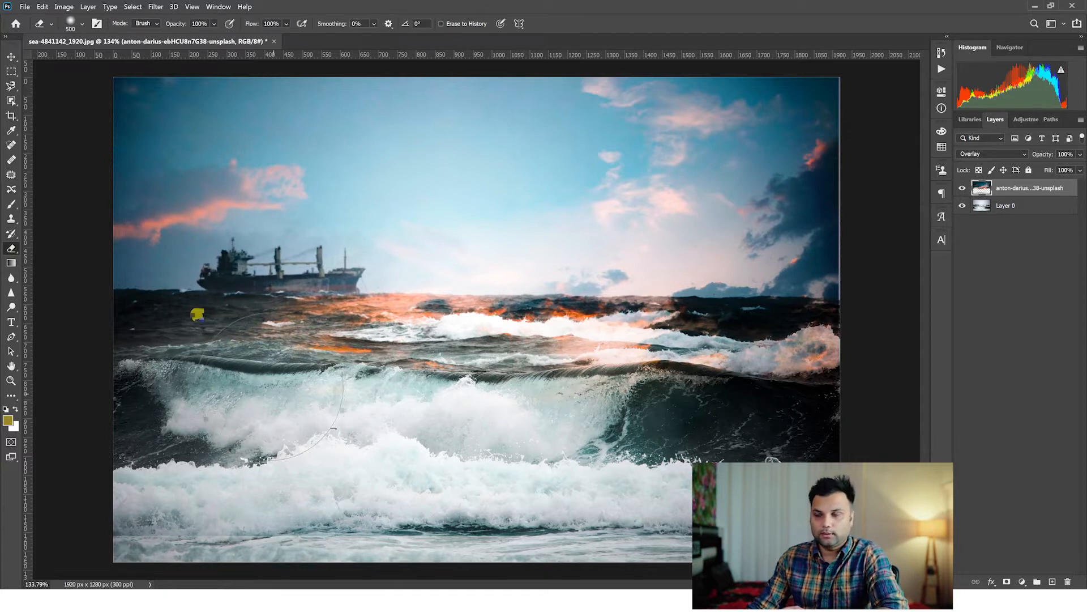
{"action": "key", "text": "bracketleft"}
{"action": "key", "text": "bracketleft"}
{"action": "key", "text": "bracketleft"}
{"action": "key", "text": "bracketleft"}
{"action": "key", "text": "bracketleft"}
{"action": "key", "text": "bracketleft"}
{"action": "mouse_move", "coordinate": [145, 339]}
{"action": "left_mouse_down"}
{"action": "mouse_move", "coordinate": [169, 325]}
{"action": "mouse_move", "coordinate": [104, 293]}
{"action": "mouse_move", "coordinate": [730, 295]}
{"action": "mouse_move", "coordinate": [771, 340]}
{"action": "mouse_move", "coordinate": [408, 396]}
{"action": "mouse_move", "coordinate": [548, 372]}
{"action": "mouse_move", "coordinate": [653, 317]}
{"action": "mouse_move", "coordinate": [314, 352]}
{"action": "mouse_move", "coordinate": [328, 331]}
{"action": "mouse_move", "coordinate": [393, 333]}
{"action": "mouse_move", "coordinate": [654, 294]}
{"action": "mouse_move", "coordinate": [815, 306]}
{"action": "mouse_move", "coordinate": [823, 355]}
{"action": "mouse_move", "coordinate": [507, 360]}
{"action": "left_mouse_up"}
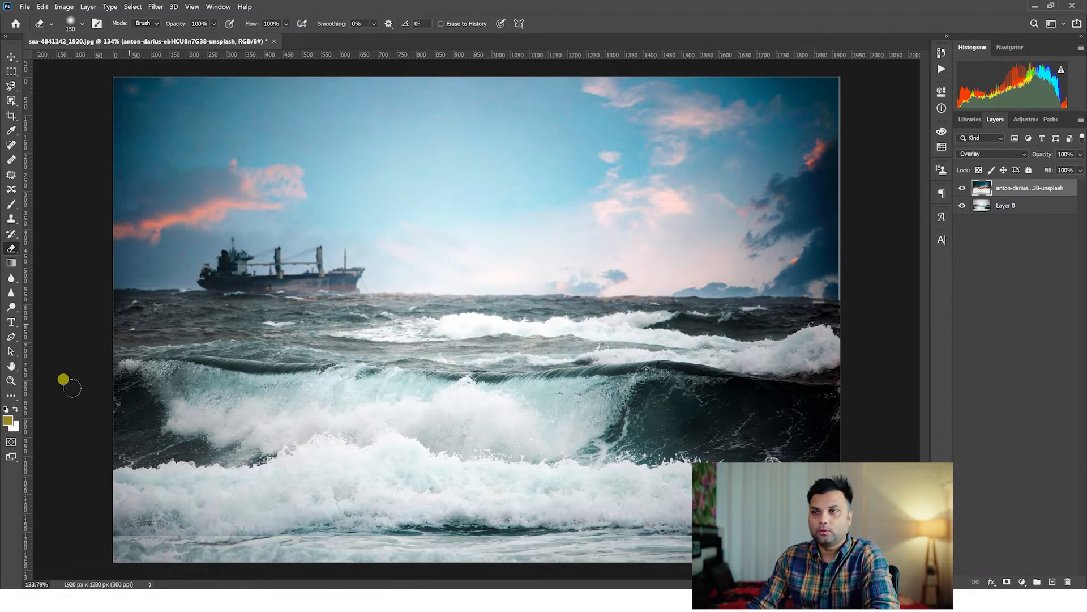
Compare the sea photo with and without the sky layer by toggling that layer's visibility.
{"action": "left_click", "coordinate": [9, 381]}
{"action": "scroll", "coordinate": [538, 331], "scroll_direction": "down", "scroll_amount": 8}
{"action": "scroll", "coordinate": [521, 327], "scroll_direction": "up", "scroll_amount": 8}
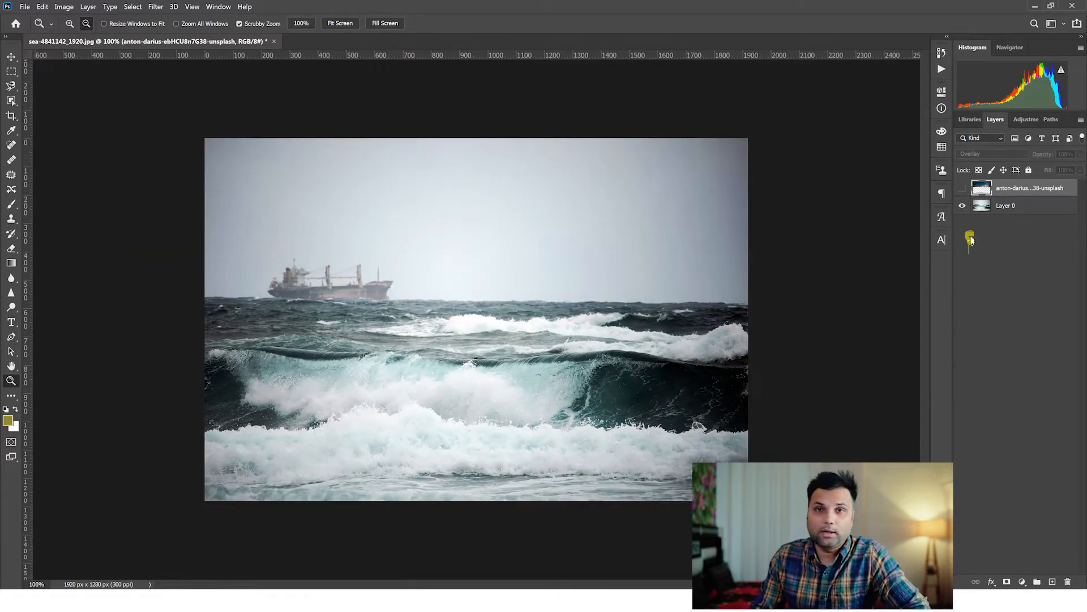
{"action": "left_click", "coordinate": [962, 187]}
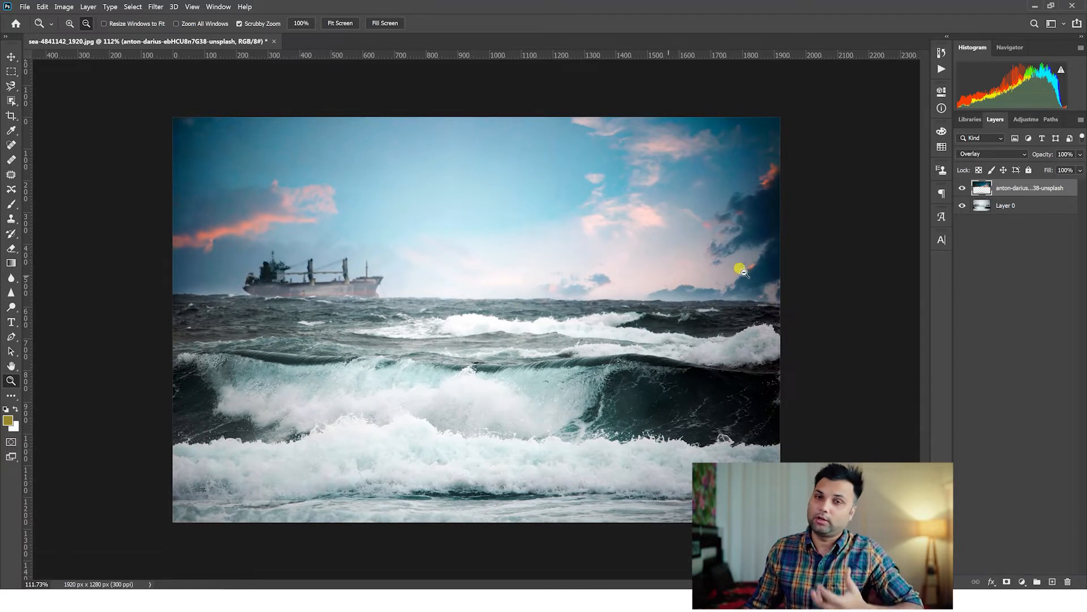
{"action": "left_click", "coordinate": [962, 190]}
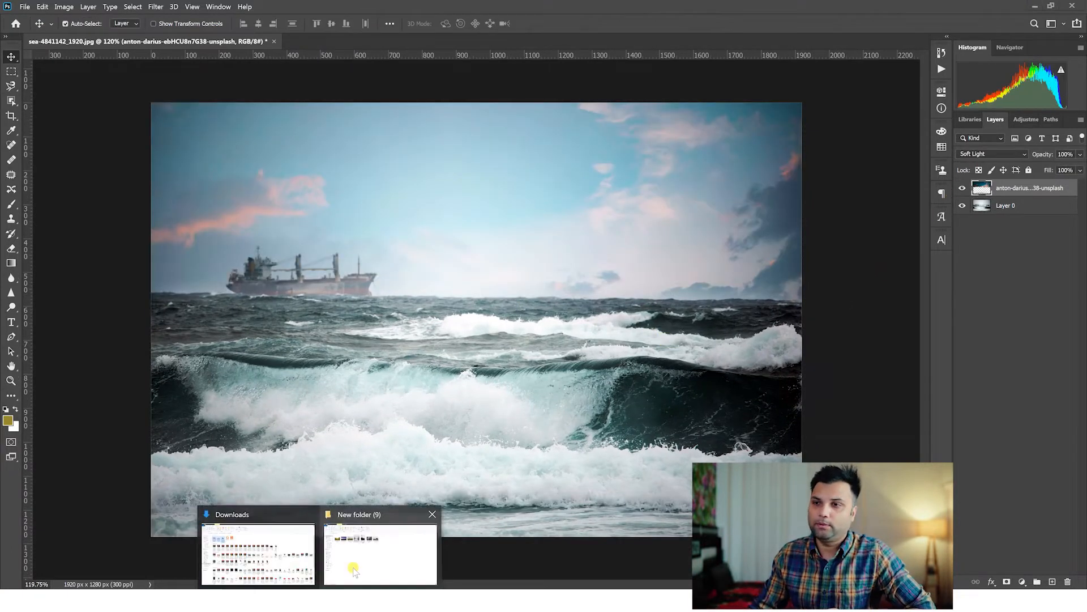
Open the leopard-on-a-rock photo from New folder (9) in Photoshop.
{"action": "left_click", "coordinate": [368, 558]}
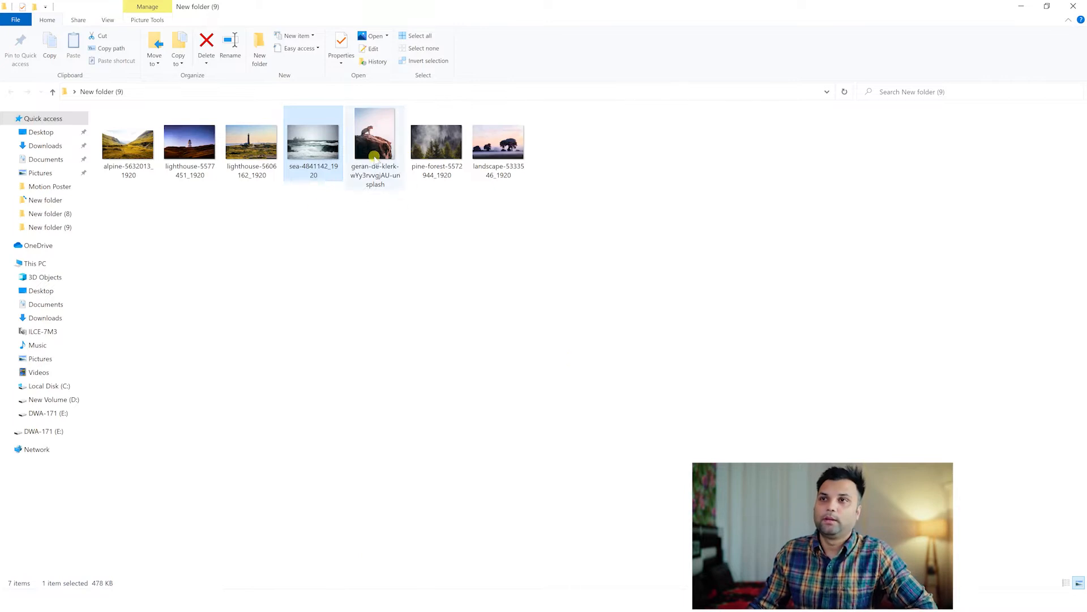
{"action": "right_click", "coordinate": [372, 152]}
{"action": "left_click", "coordinate": [706, 331]}
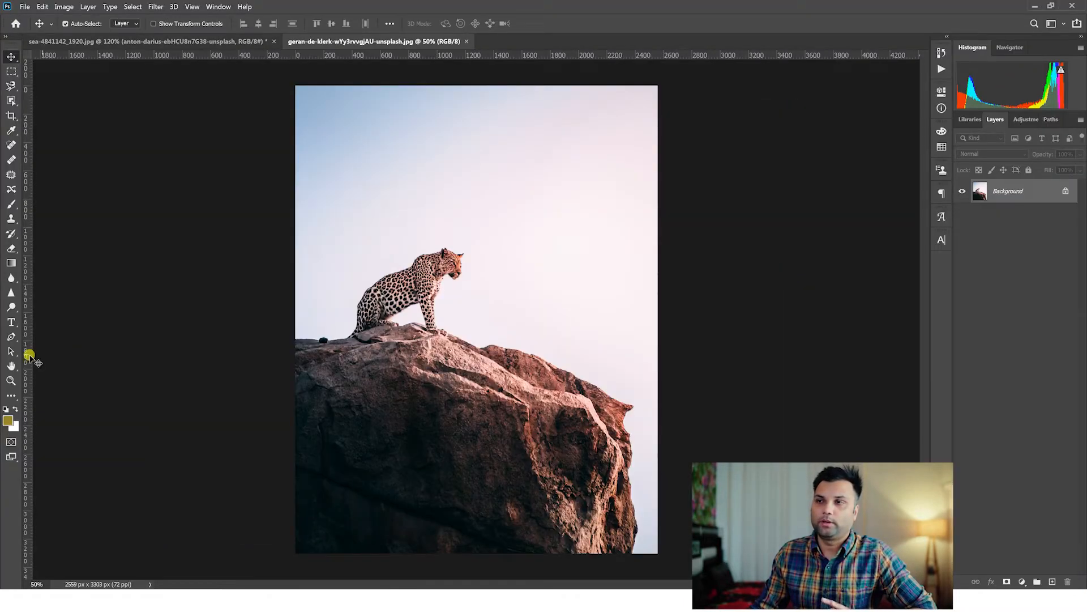
{"action": "left_click", "coordinate": [11, 380]}
{"action": "scroll", "coordinate": [454, 266], "scroll_direction": "up", "scroll_amount": 2}
{"action": "scroll", "coordinate": [454, 265], "scroll_direction": "down", "scroll_amount": 3}
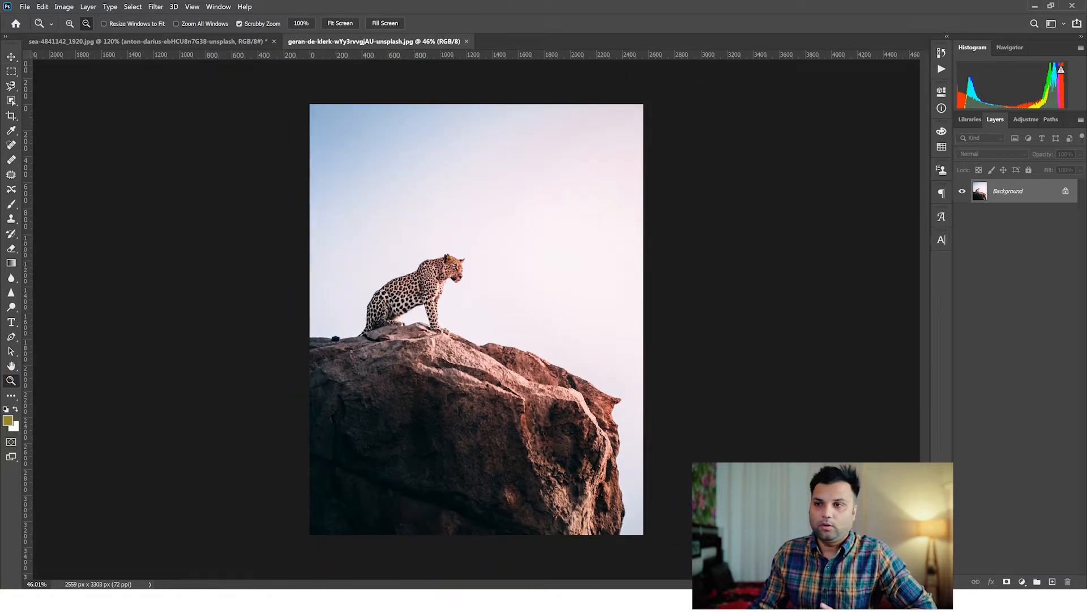
Place pine-forest-5572944_1920 from New folder (9) into the leopard photo and enlarge it to about 258% over the canvas.
{"action": "key", "text": "alt+Tab"}
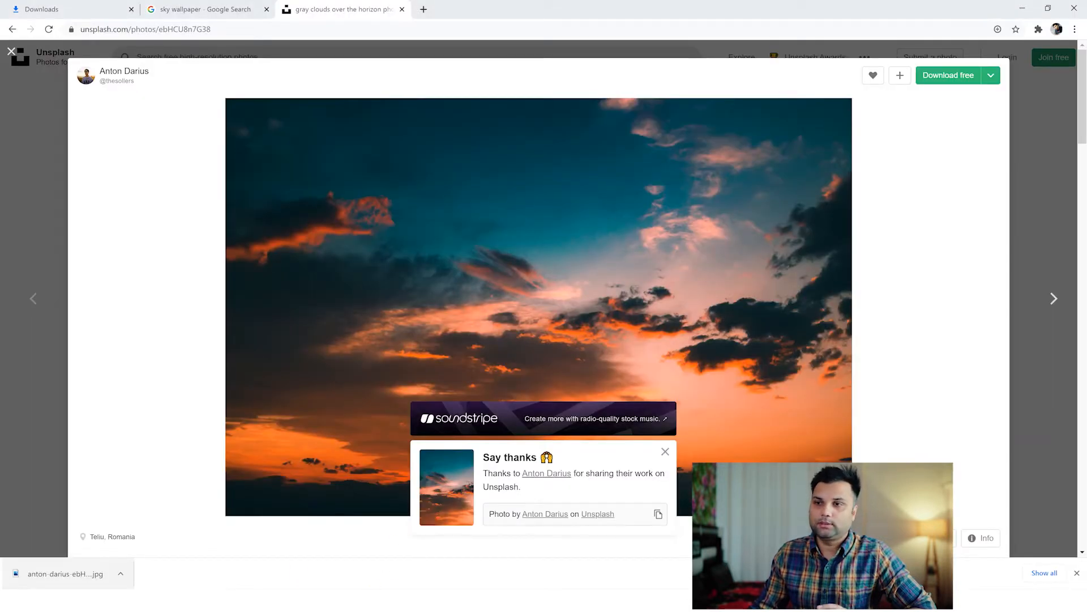
{"action": "left_click", "coordinate": [357, 546]}
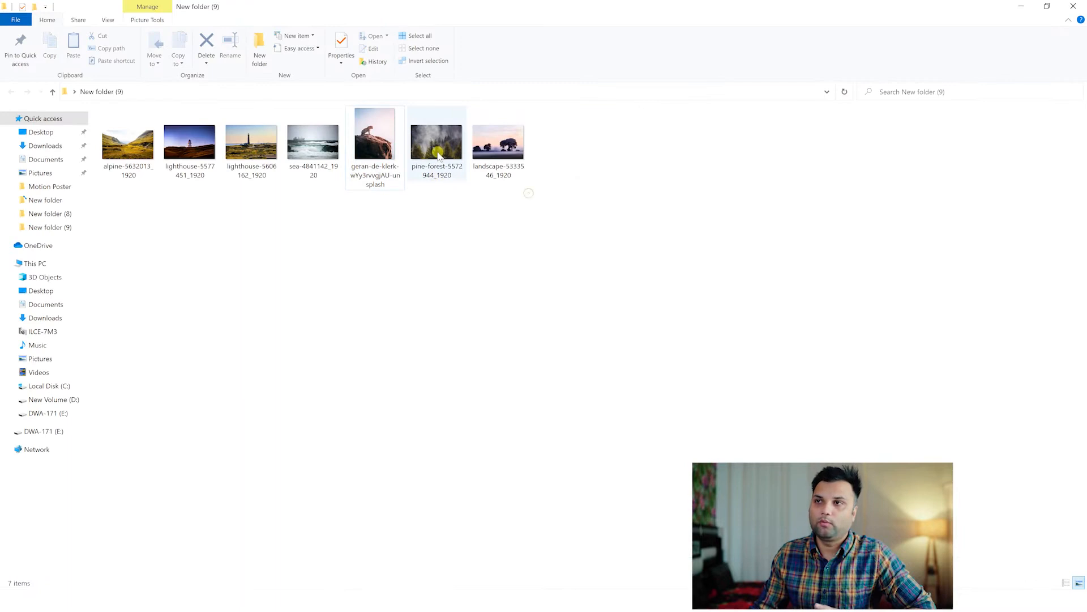
{"action": "left_click_drag", "start_coordinate": [439, 154], "coordinate": [810, 63]}
{"action": "left_click_drag", "start_coordinate": [505, 293], "coordinate": [429, 370]}
{"action": "left_click_drag", "start_coordinate": [748, 163], "coordinate": [864, 88]}
{"action": "left_click_drag", "start_coordinate": [592, 285], "coordinate": [542, 303]}
{"action": "key", "text": "Return"}
{"action": "key", "text": "z"}
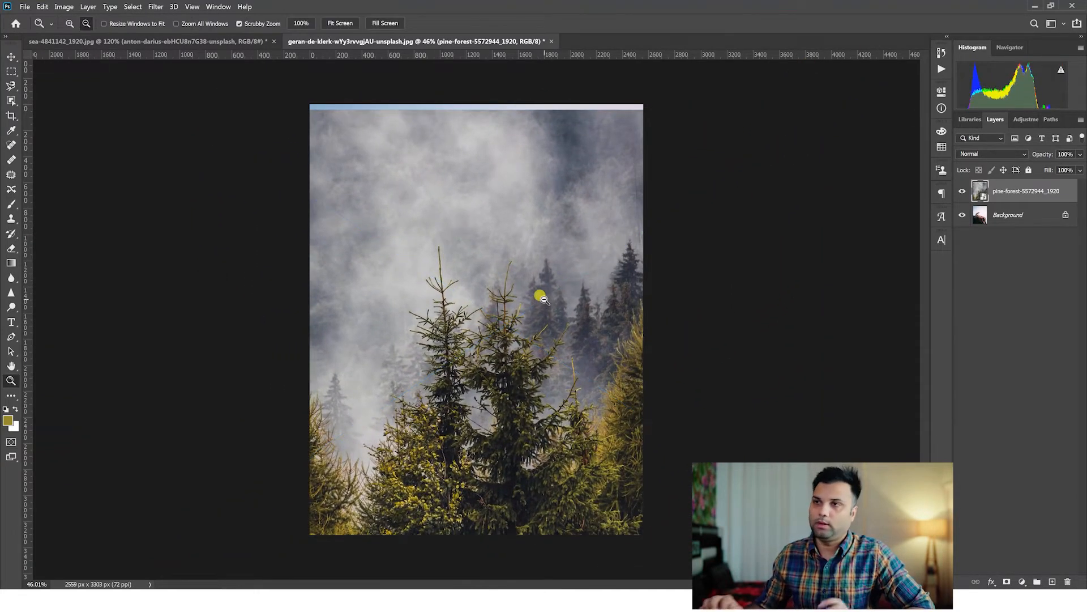
Hide the pine forest layer to examine the leopard photo underneath, and show and select the forest layer again.
{"action": "left_click", "coordinate": [962, 191]}
{"action": "left_click", "coordinate": [1017, 214]}
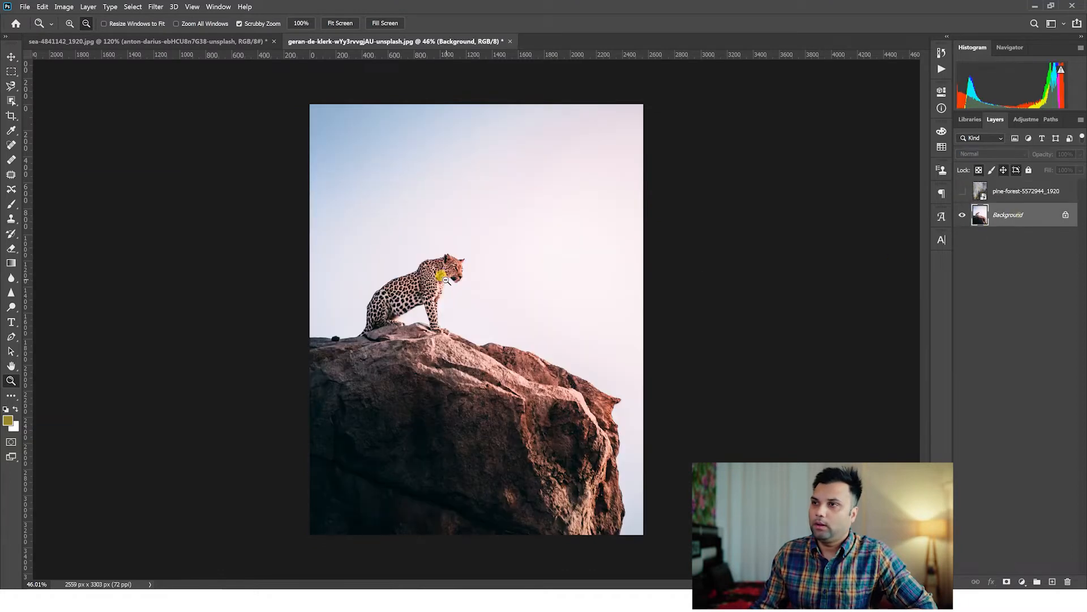
{"action": "left_click_drag", "start_coordinate": [415, 286], "coordinate": [415, 291]}
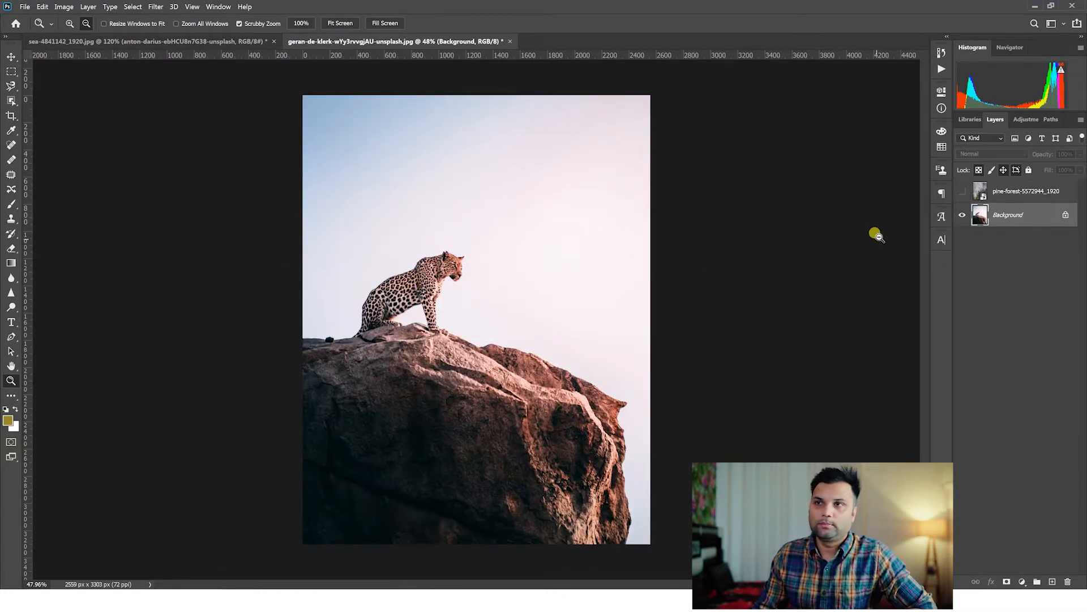
{"action": "left_click", "coordinate": [962, 190]}
{"action": "left_click", "coordinate": [1013, 192]}
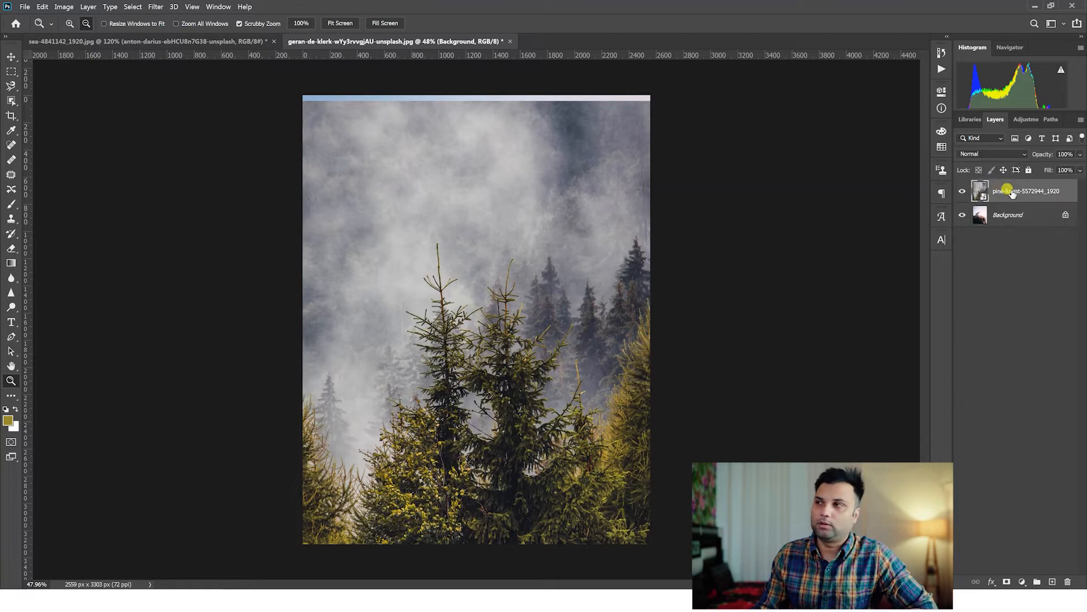
Try the darkening blend modes on the pine forest layer and set it to Multiply.
{"action": "left_click", "coordinate": [986, 156]}
{"action": "left_click", "coordinate": [988, 154]}
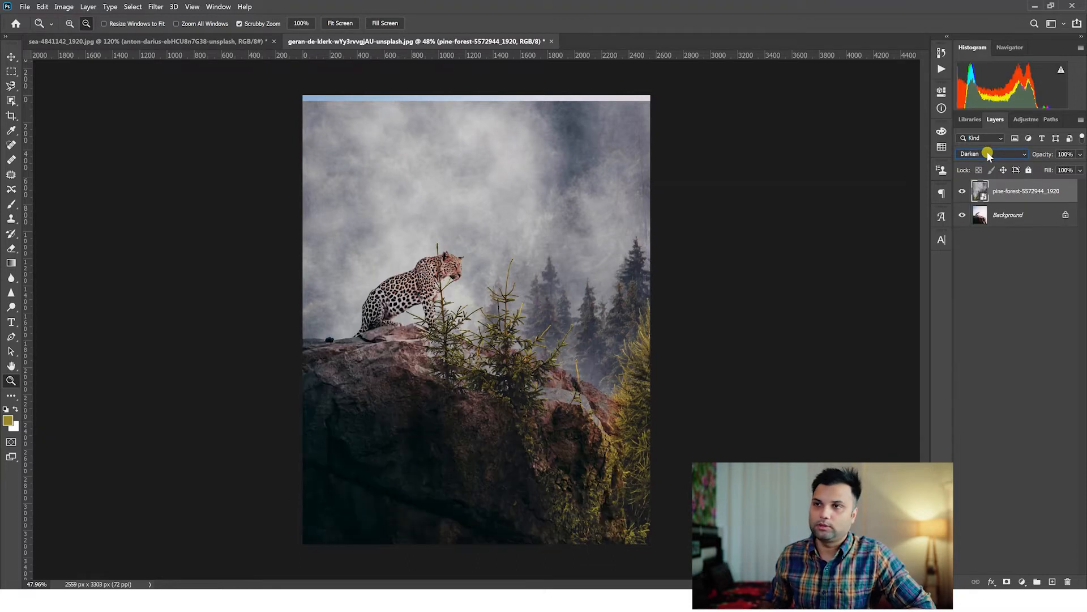
{"action": "scroll", "coordinate": [988, 155], "scroll_direction": "down", "scroll_amount": 1}
{"action": "scroll", "coordinate": [987, 155], "scroll_direction": "down", "scroll_amount": 1}
{"action": "scroll", "coordinate": [988, 155], "scroll_direction": "up", "scroll_amount": 1}
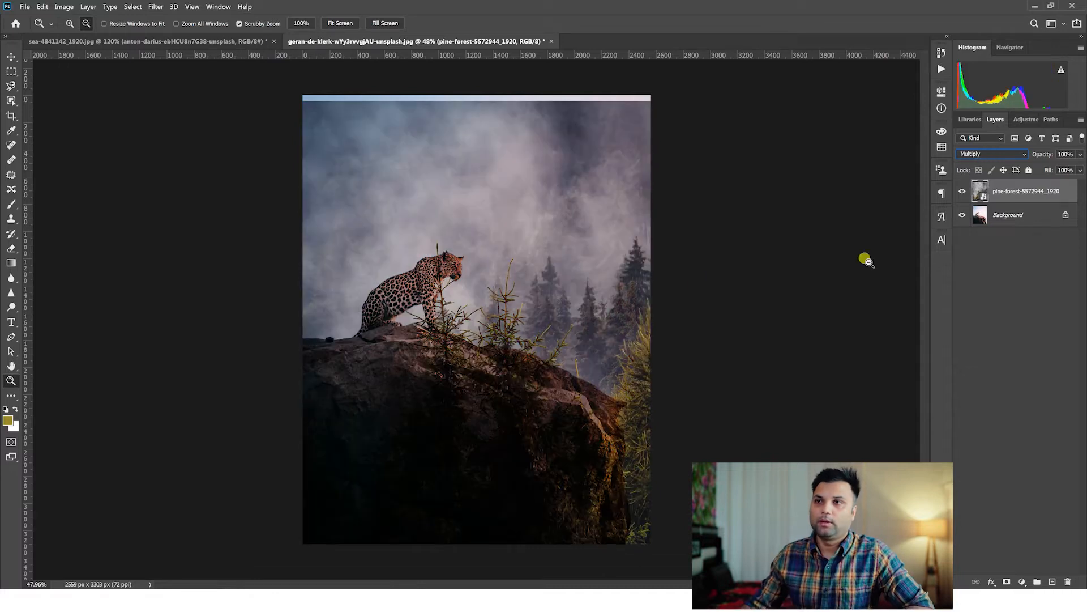
Scale the pine forest layer to about 267% and reposition it to cover the gap along the canvas's top edge.
{"action": "key", "text": "ctrl+t"}
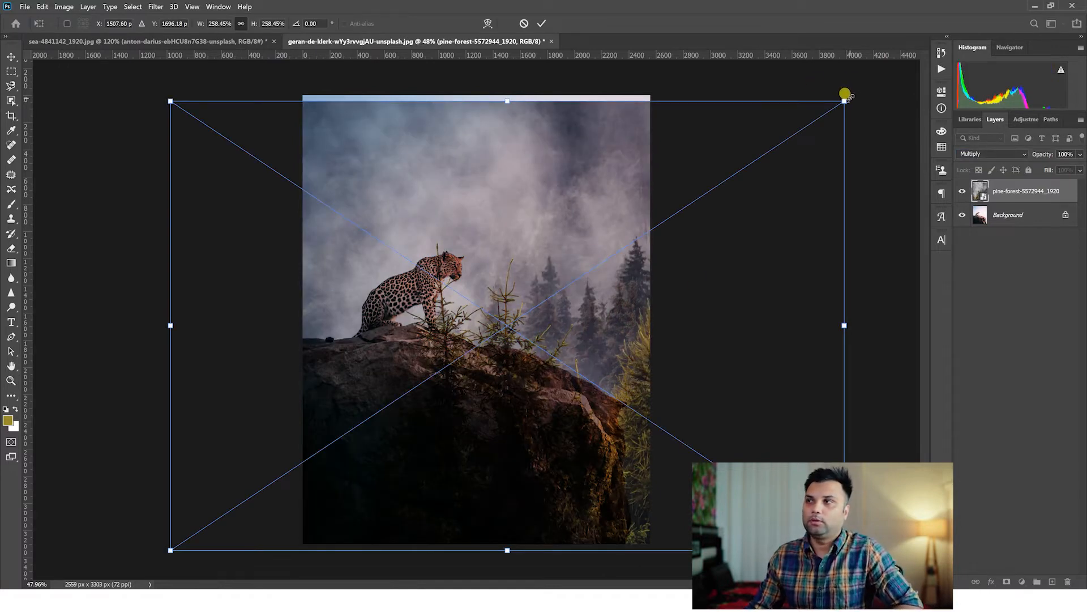
{"action": "left_click_drag", "start_coordinate": [845, 94], "coordinate": [868, 80]}
{"action": "left_click_drag", "start_coordinate": [605, 250], "coordinate": [591, 259]}
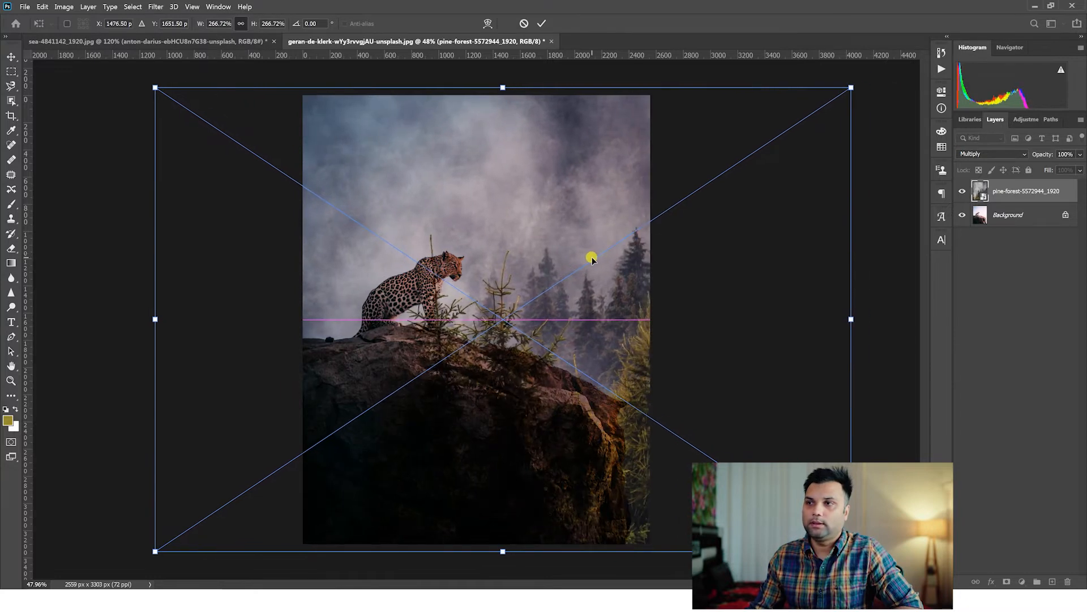
{"action": "key", "text": "Return"}
{"action": "key", "text": "z"}
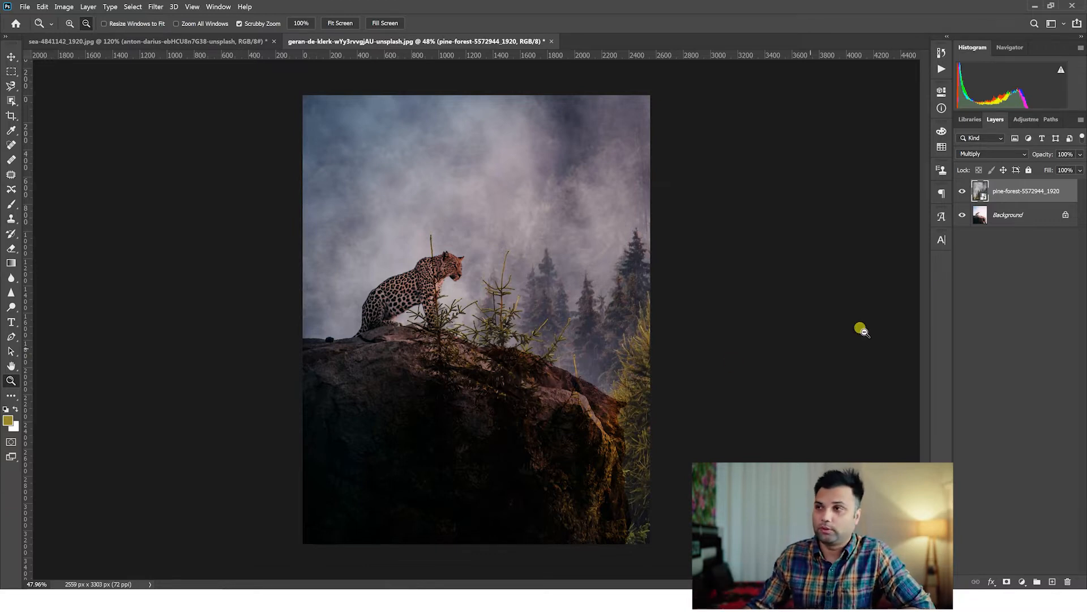
Cycle the pine forest layer through further blend modes, including Linear Burn and Darker Color.
{"action": "scroll", "coordinate": [1002, 156], "scroll_direction": "down", "scroll_amount": 2}
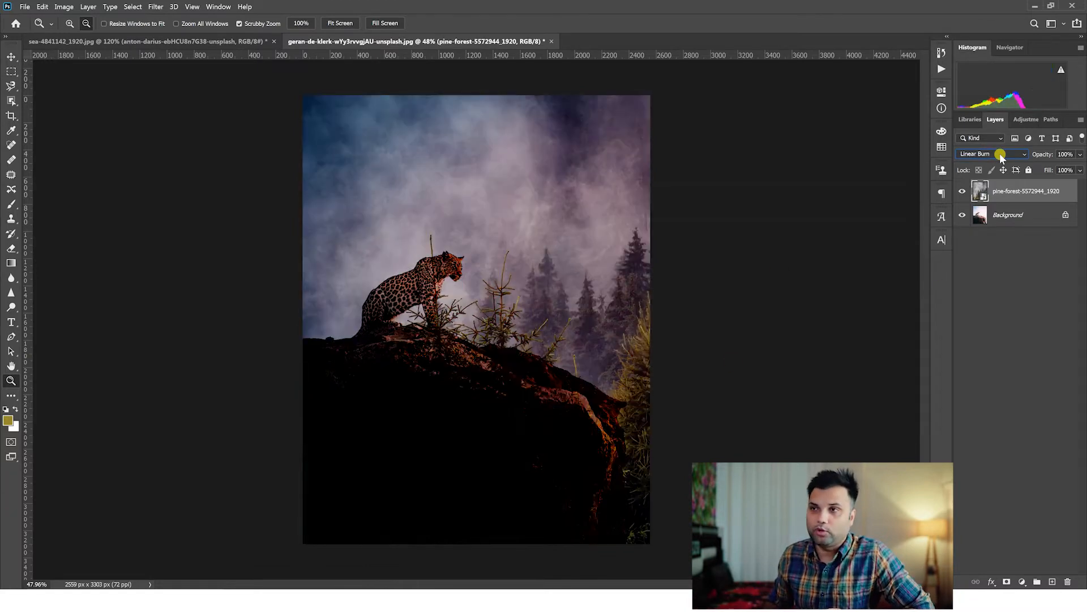
{"action": "scroll", "coordinate": [1001, 158], "scroll_direction": "down", "scroll_amount": 1}
{"action": "scroll", "coordinate": [1002, 157], "scroll_direction": "down", "scroll_amount": 1}
{"action": "scroll", "coordinate": [1002, 158], "scroll_direction": "up", "scroll_amount": 1}
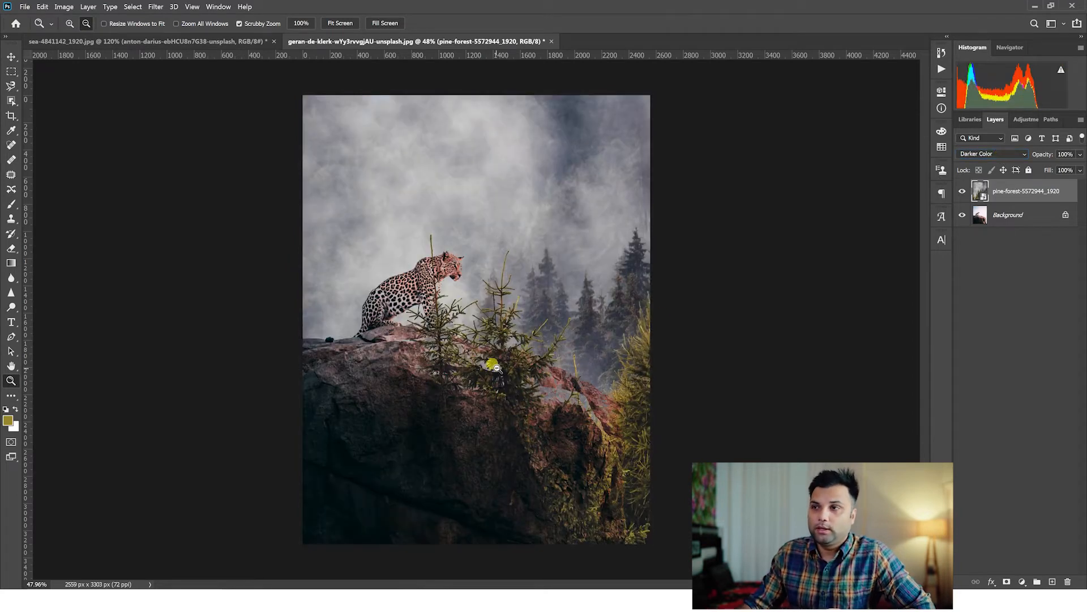
{"action": "scroll", "coordinate": [496, 368], "scroll_direction": "up", "scroll_amount": 4}
{"action": "scroll", "coordinate": [496, 368], "scroll_direction": "down", "scroll_amount": 2}
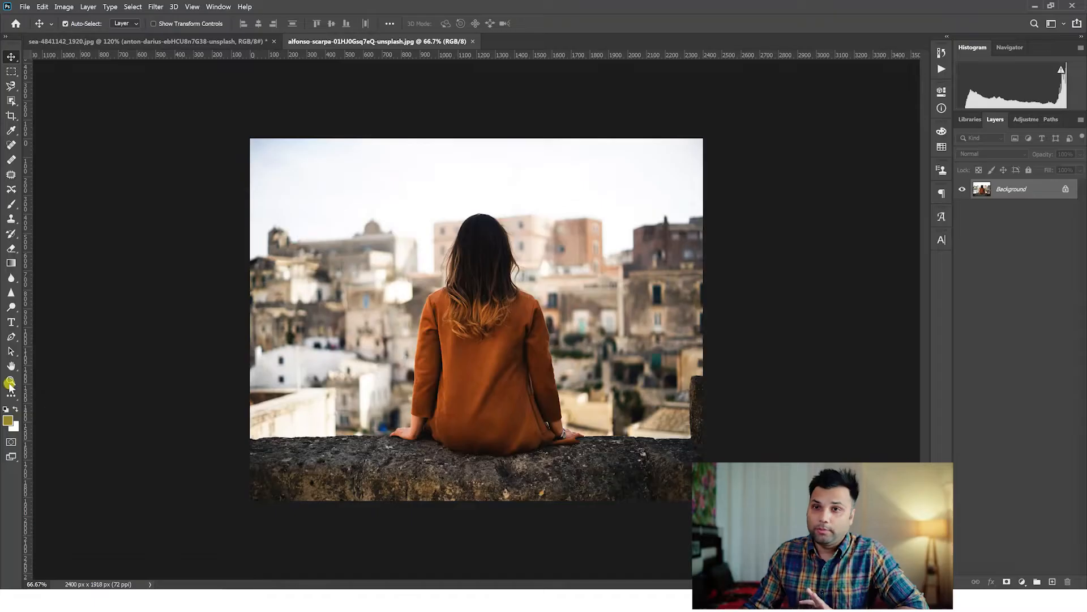
Draw a white rectangle shape about 2405 by 1962 px covering the whole photo of the seated woman.
{"action": "left_click", "coordinate": [10, 380]}
{"action": "scroll", "coordinate": [542, 239], "scroll_direction": "up", "scroll_amount": 3}
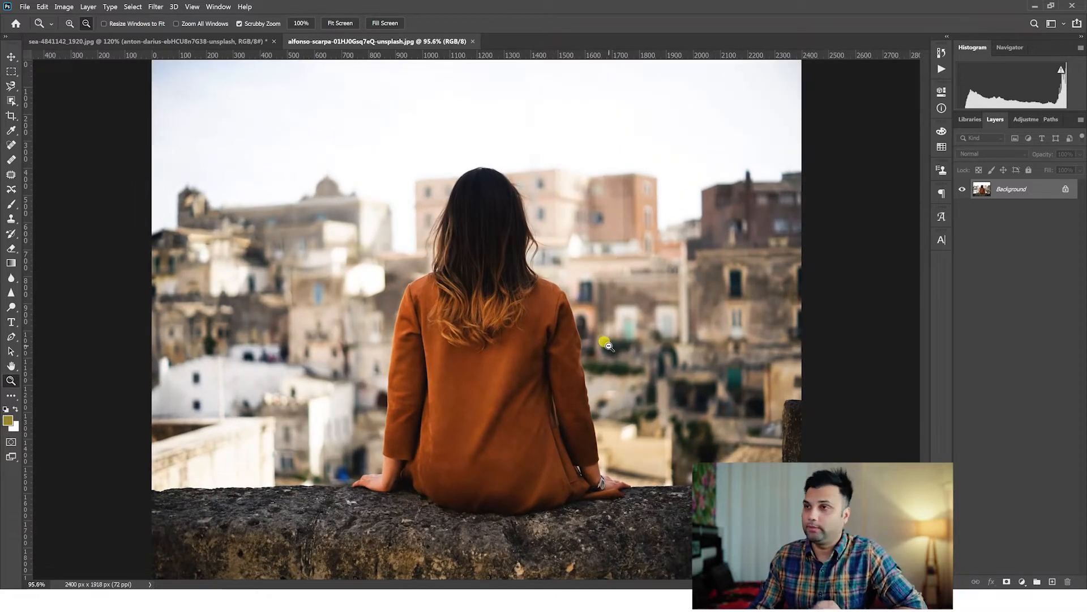
{"action": "scroll", "coordinate": [601, 337], "scroll_direction": "down", "scroll_amount": 3}
{"action": "scroll", "coordinate": [562, 311], "scroll_direction": "up", "scroll_amount": 3}
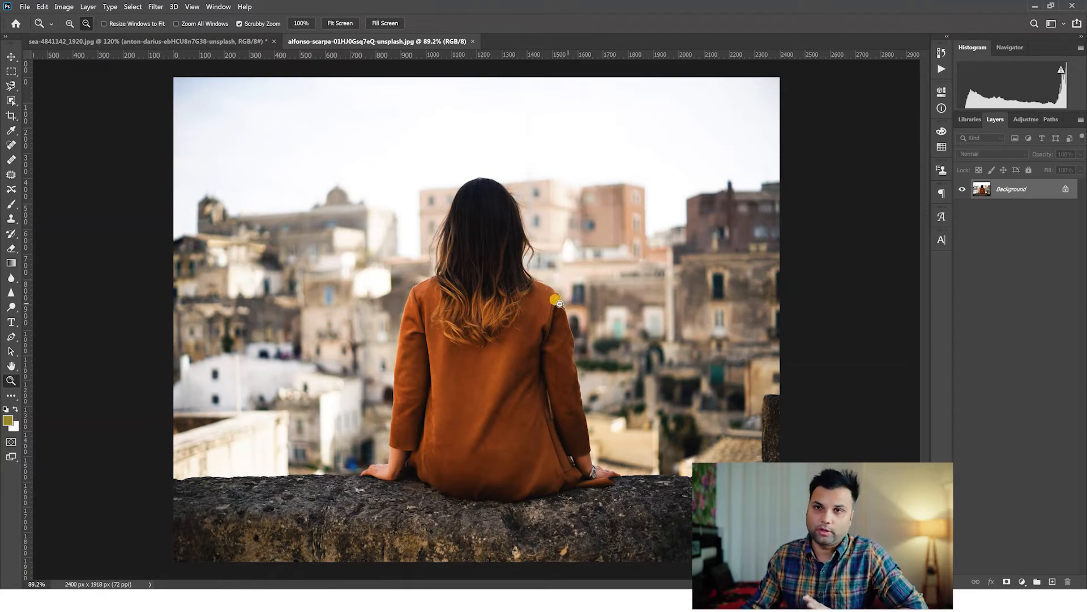
{"action": "left_click", "coordinate": [13, 395]}
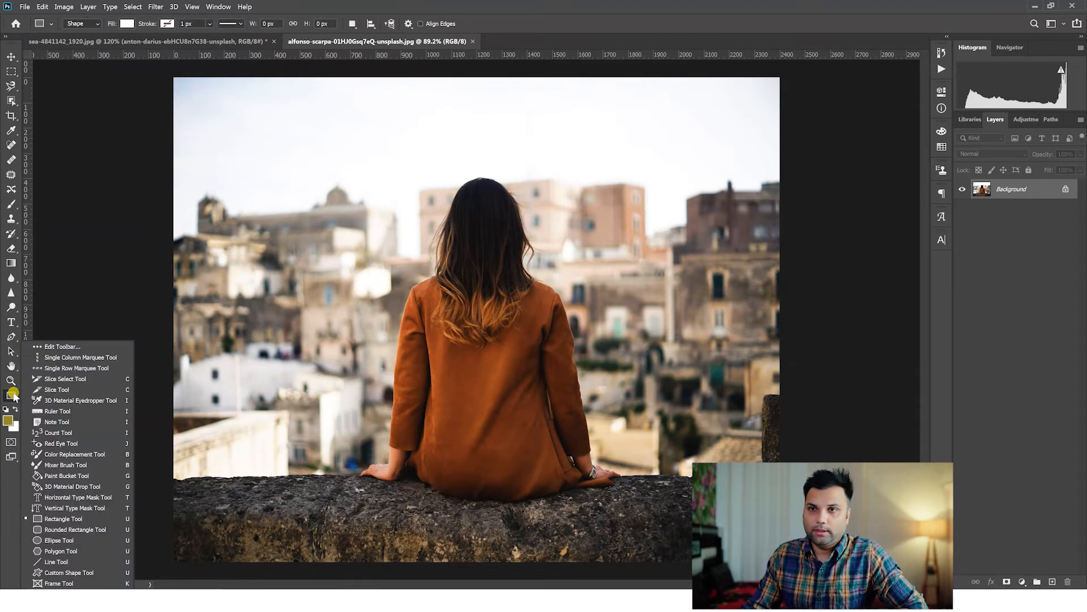
{"action": "left_click", "coordinate": [66, 519]}
{"action": "left_click_drag", "start_coordinate": [184, 67], "coordinate": [781, 566]}
{"action": "left_click", "coordinate": [871, 232]}
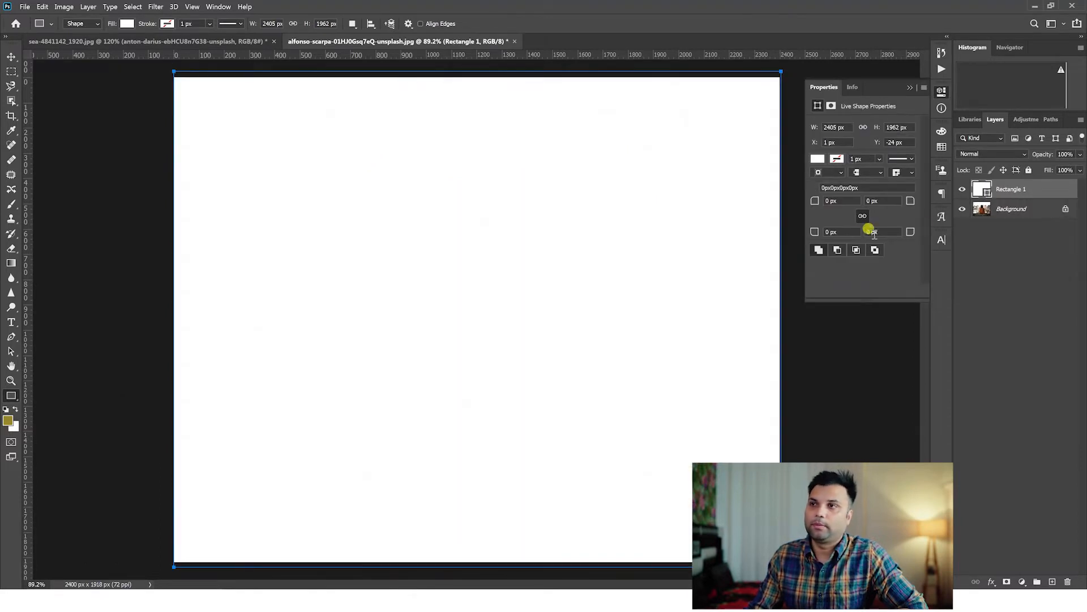
Change the rectangle's fill colour to red (ff0000) and switch to the Move tool.
{"action": "double_click", "coordinate": [984, 190]}
{"action": "type", "text": "ff0000"}
{"action": "left_click", "coordinate": [947, 132]}
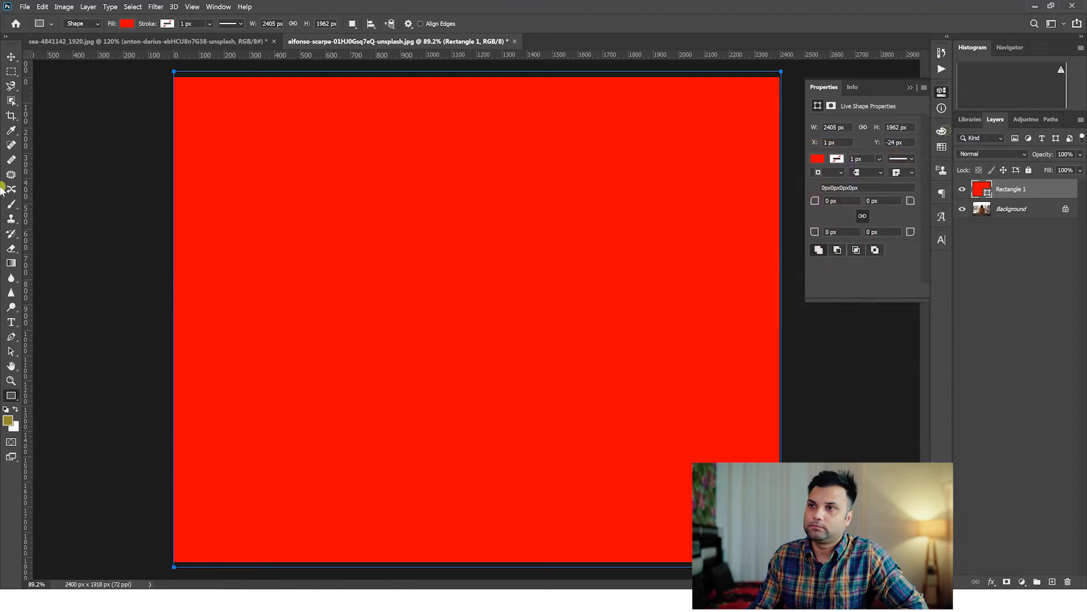
{"action": "left_click", "coordinate": [12, 61]}
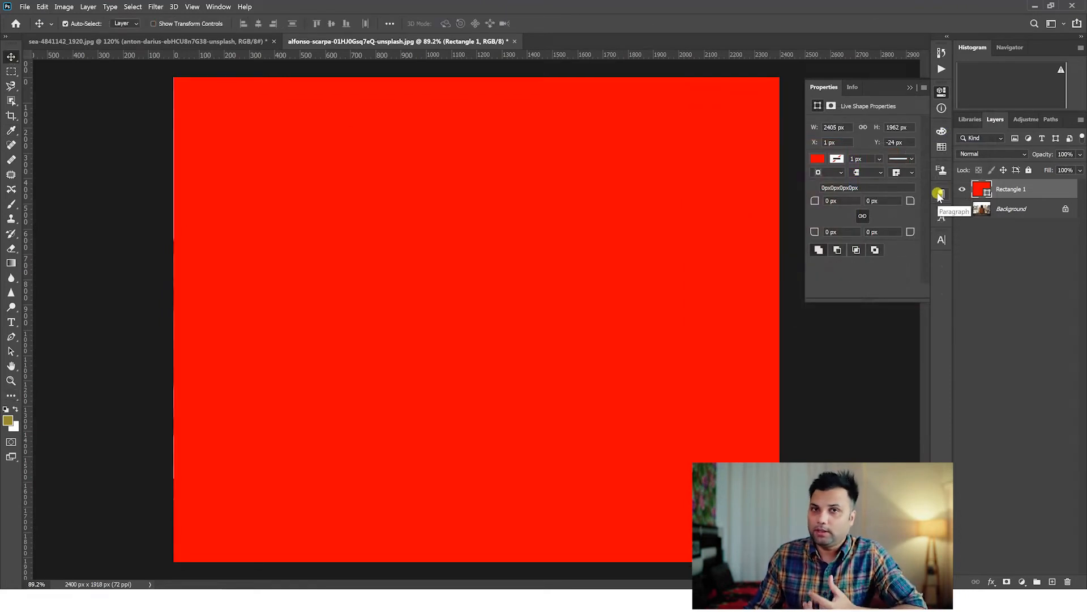
Cycle the red rectangle through the blend modes from Dissolve and Darken past Lighten and Color Dodge to Overlay.
{"action": "left_click", "coordinate": [996, 154]}
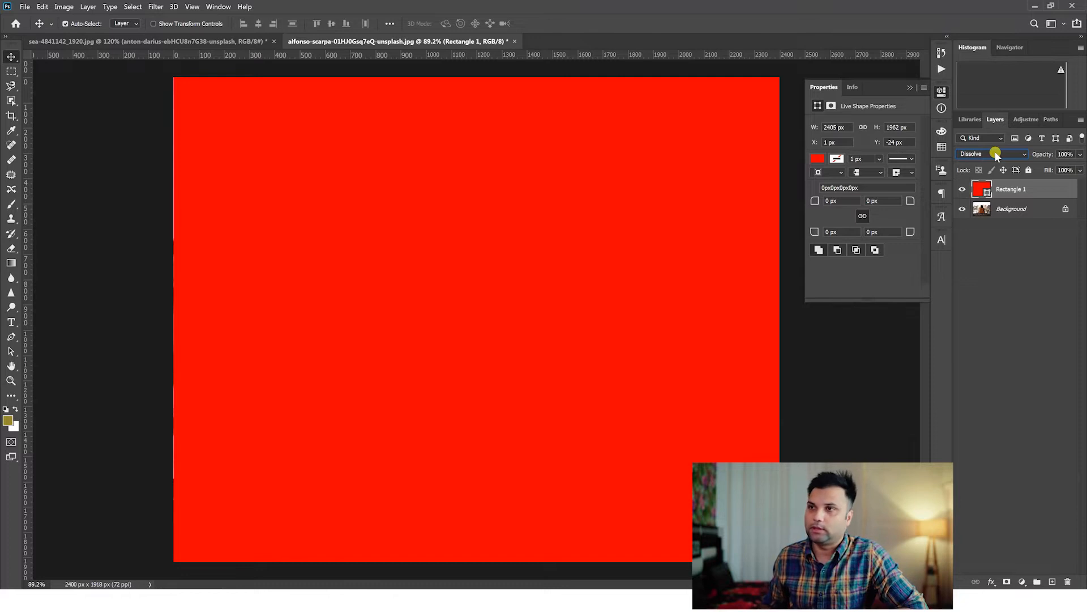
{"action": "key", "text": "Down"}
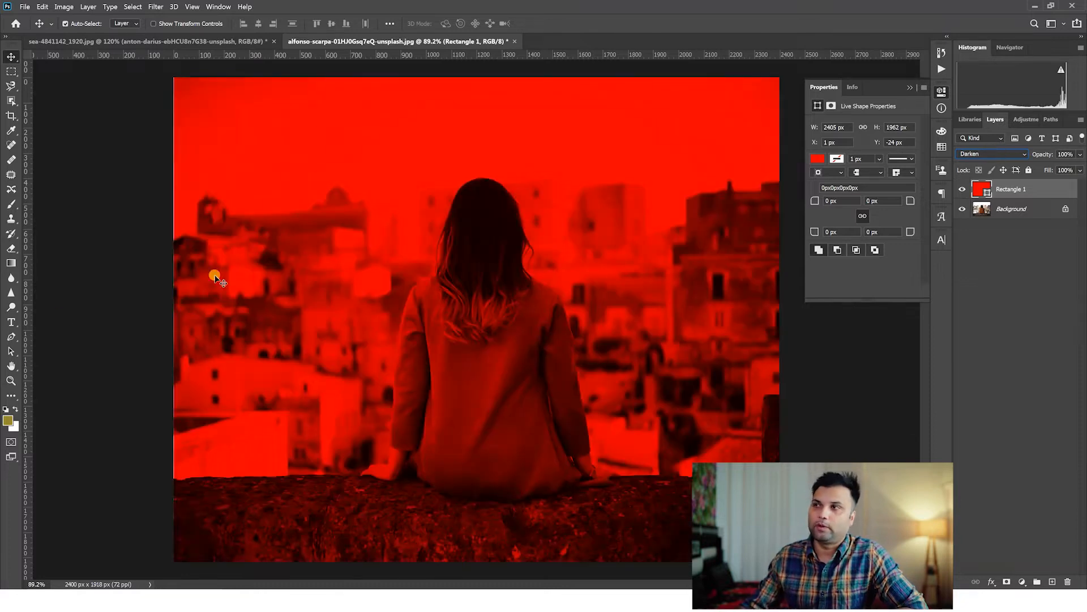
{"action": "left_click", "coordinate": [11, 380]}
{"action": "left_click_drag", "start_coordinate": [434, 304], "coordinate": [443, 306]}
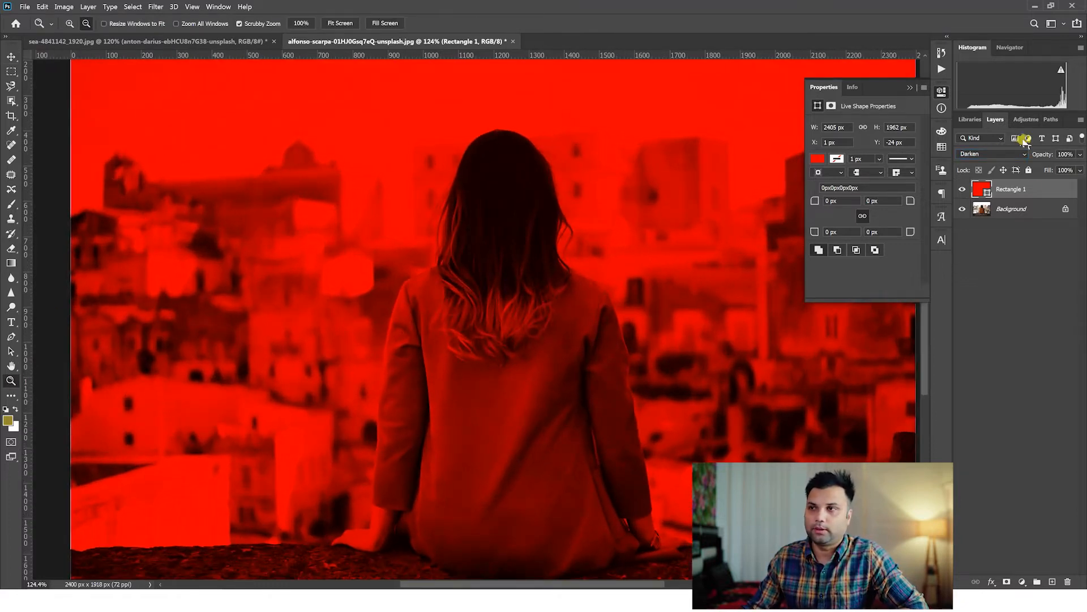
{"action": "double_click", "coordinate": [1003, 154]}
{"action": "scroll", "coordinate": [1004, 154], "scroll_direction": "down", "scroll_amount": 3}
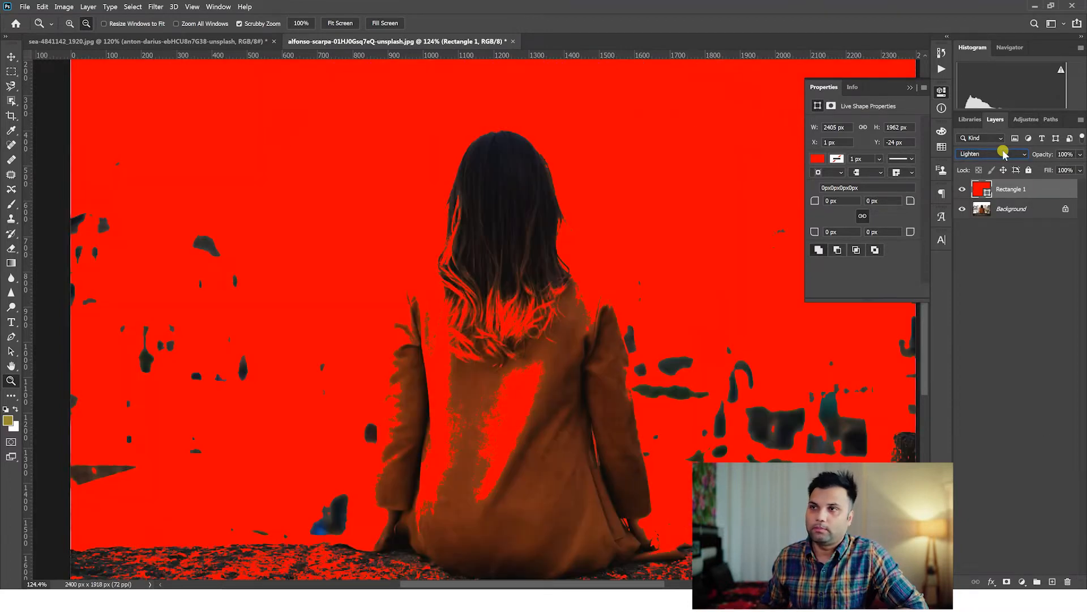
{"action": "scroll", "coordinate": [1004, 154], "scroll_direction": "down", "scroll_amount": 1}
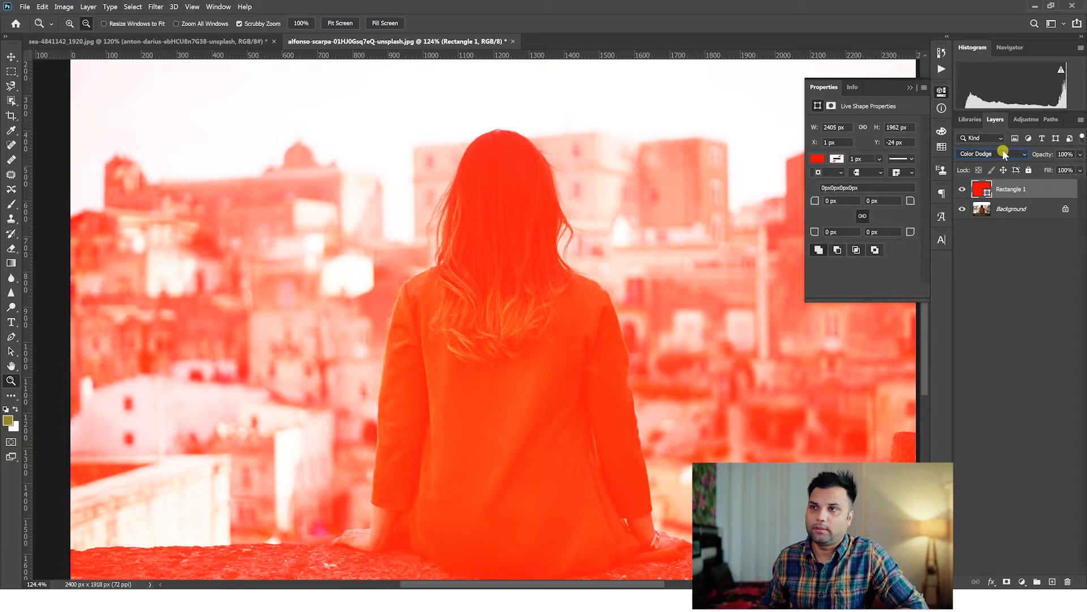
{"action": "scroll", "coordinate": [1004, 154], "scroll_direction": "down", "scroll_amount": 1}
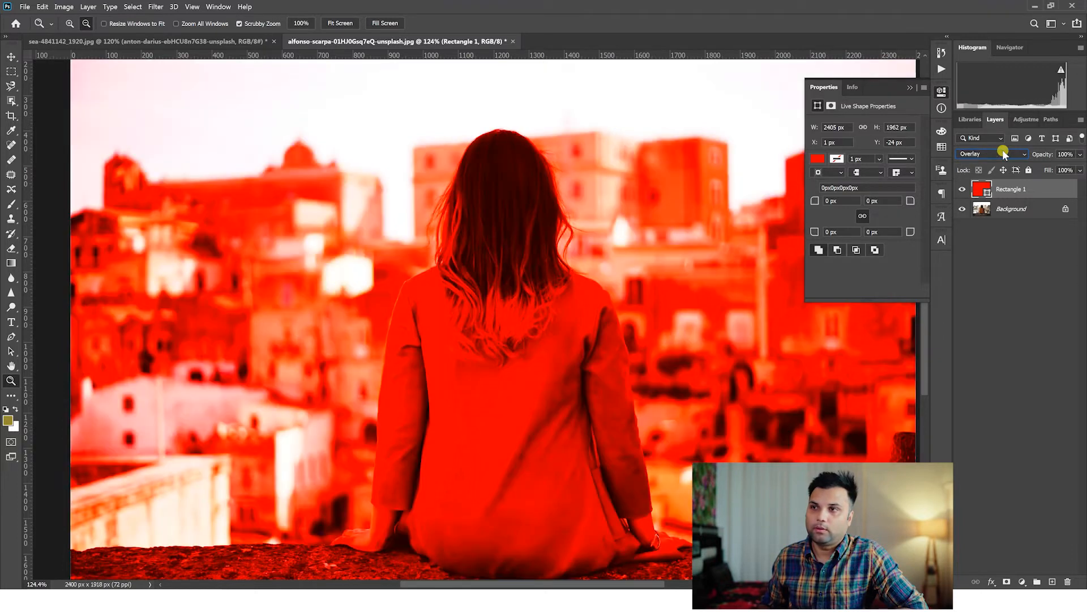
Cycle the red rectangle through further blend modes beyond Overlay, including Vivid Light.
{"action": "scroll", "coordinate": [1004, 154], "scroll_direction": "down", "scroll_amount": 2}
{"action": "scroll", "coordinate": [1002, 149], "scroll_direction": "down", "scroll_amount": 2}
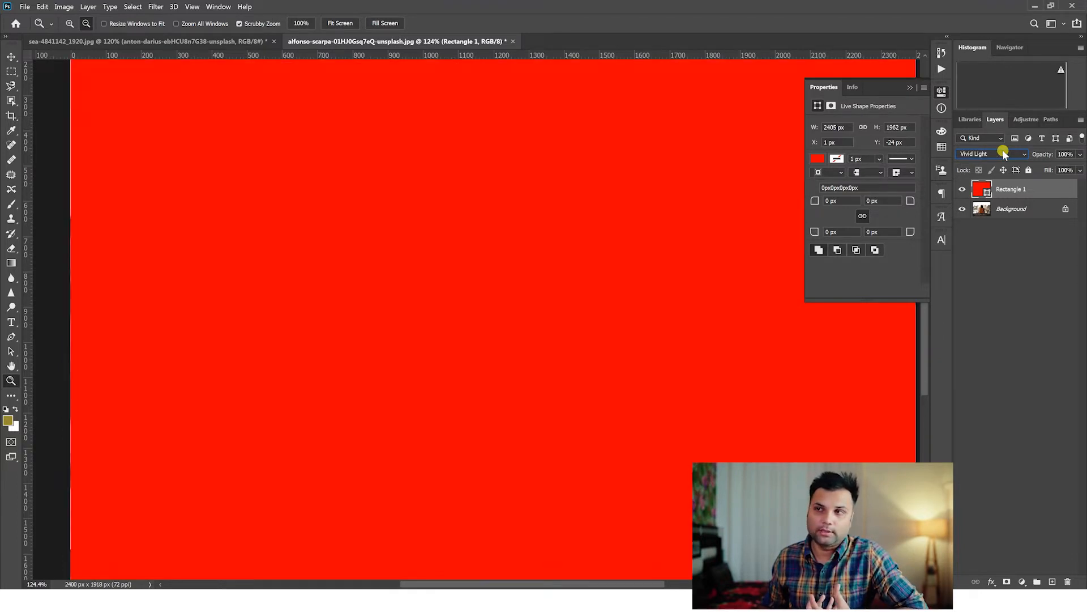
{"action": "scroll", "coordinate": [1002, 152], "scroll_direction": "down", "scroll_amount": 1}
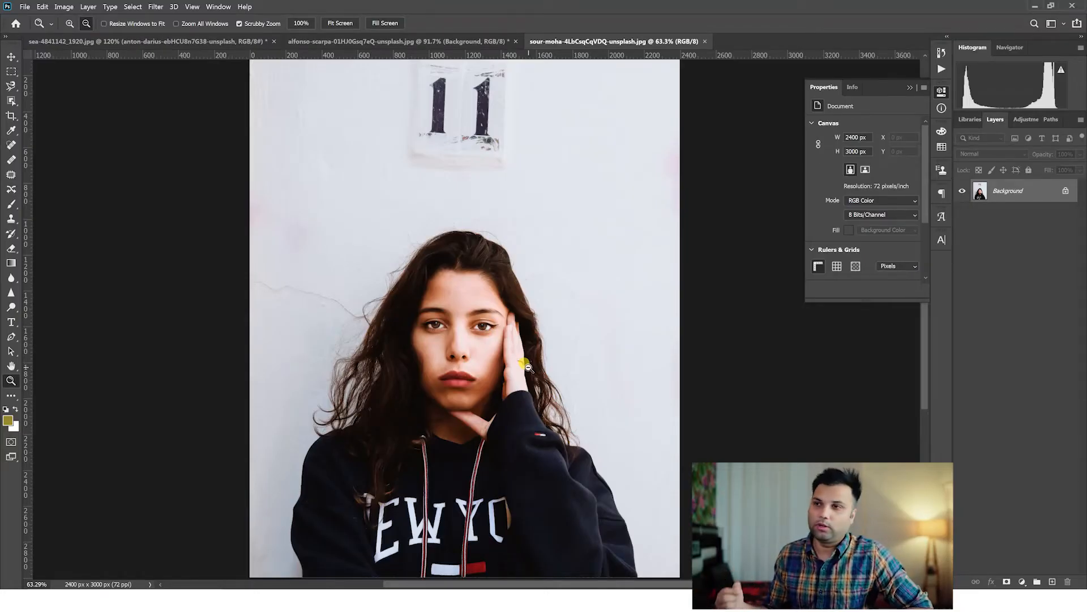
Add a text line just above the woman's head in the portrait photo and set its font to Morn-Black.
{"action": "left_click", "coordinate": [502, 320]}
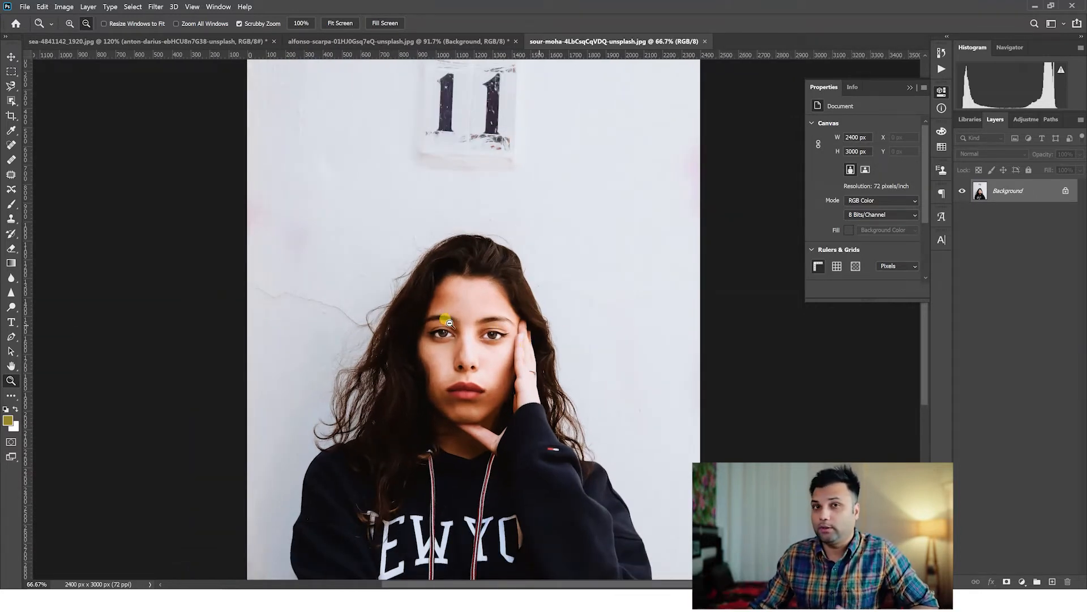
{"action": "left_click", "coordinate": [12, 322]}
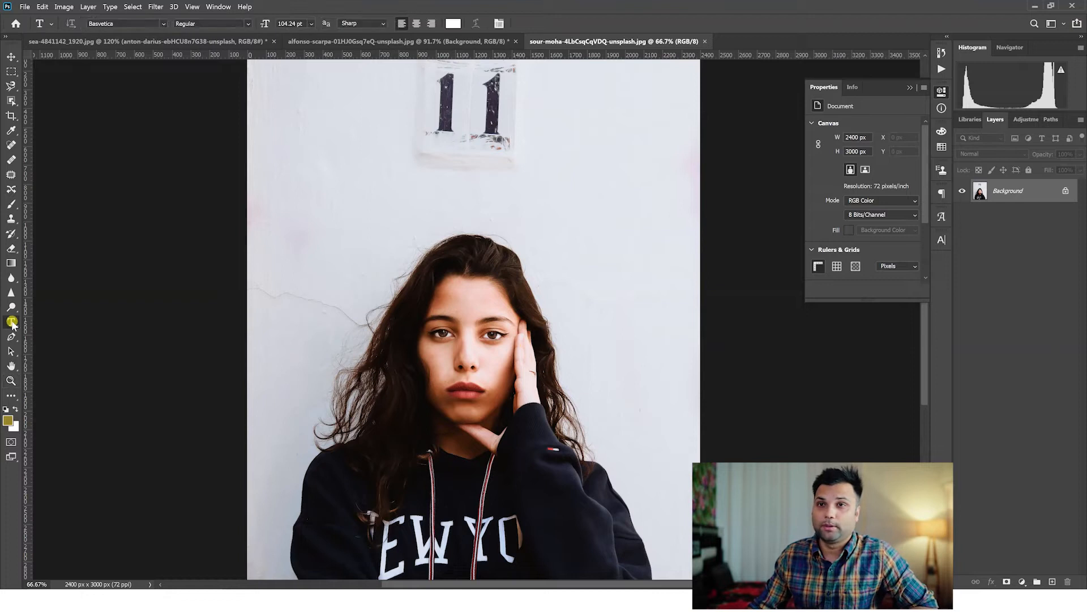
{"action": "left_click", "coordinate": [368, 236]}
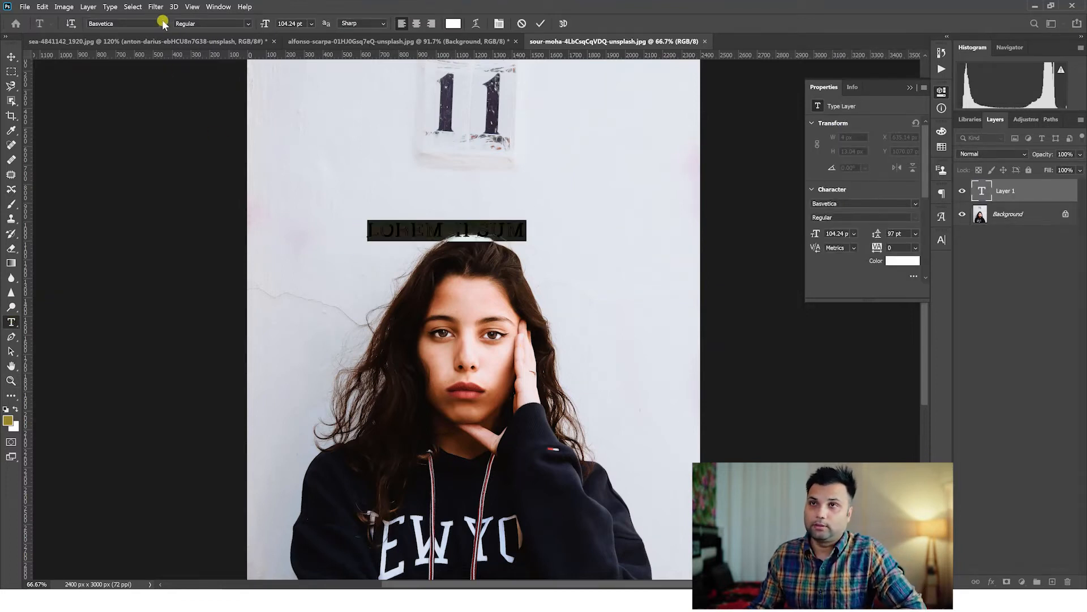
{"action": "left_click", "coordinate": [163, 23]}
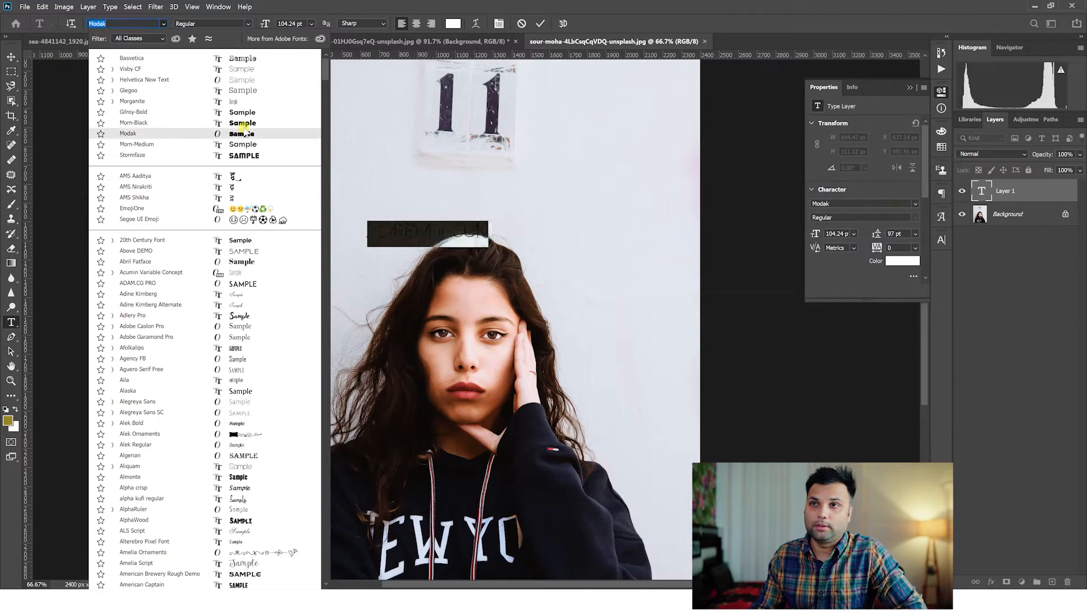
{"action": "left_click", "coordinate": [242, 124]}
Keep the text in all caps and replace the placeholder wording with SUNDAY.
{"action": "left_click", "coordinate": [940, 243]}
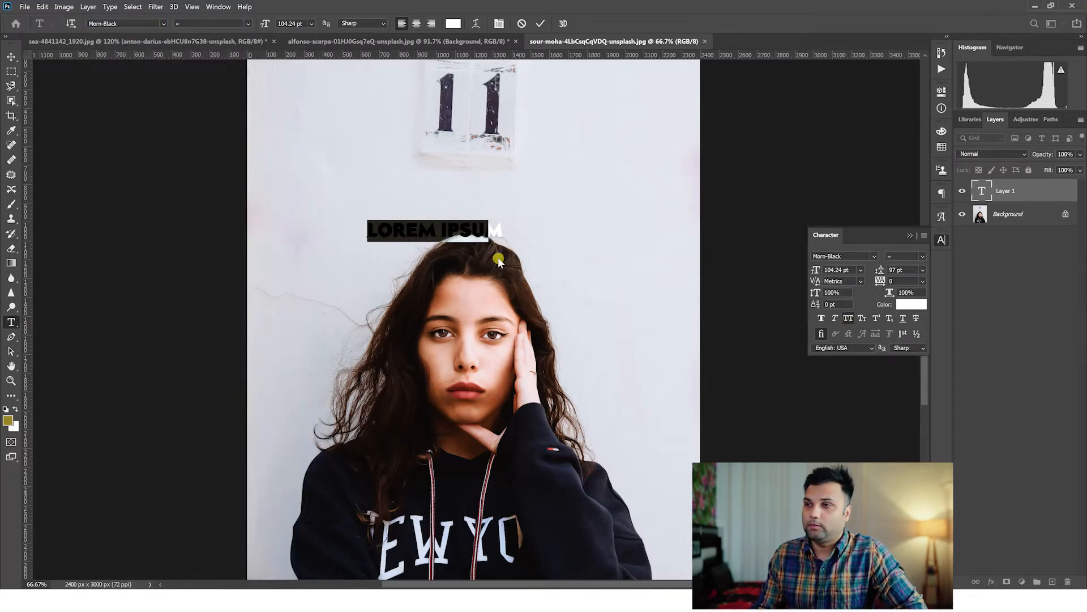
{"action": "left_click", "coordinate": [848, 318]}
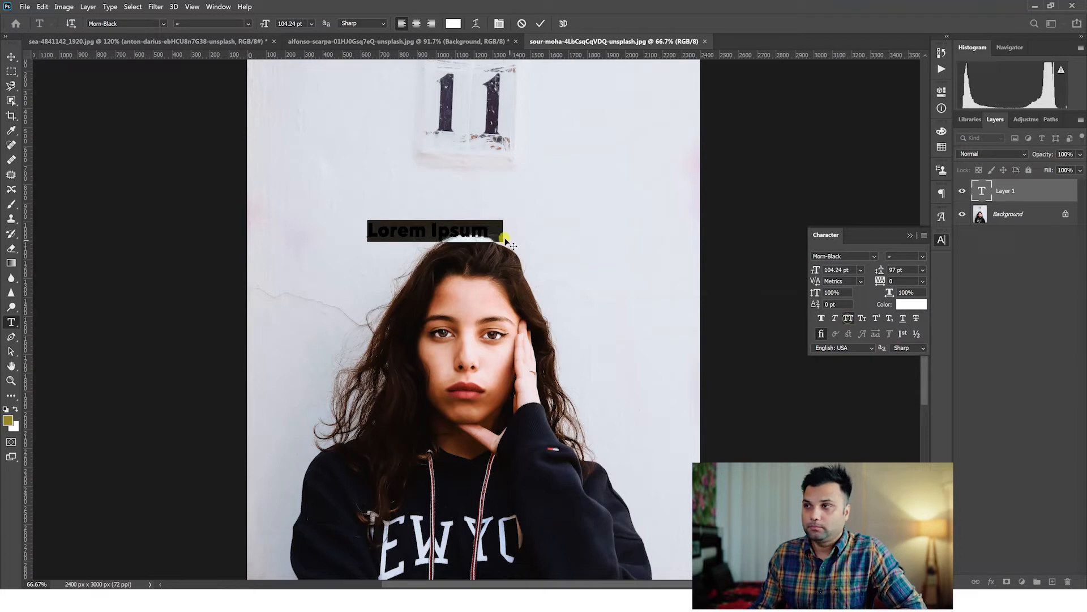
{"action": "key", "text": "ctrl+shift+k"}
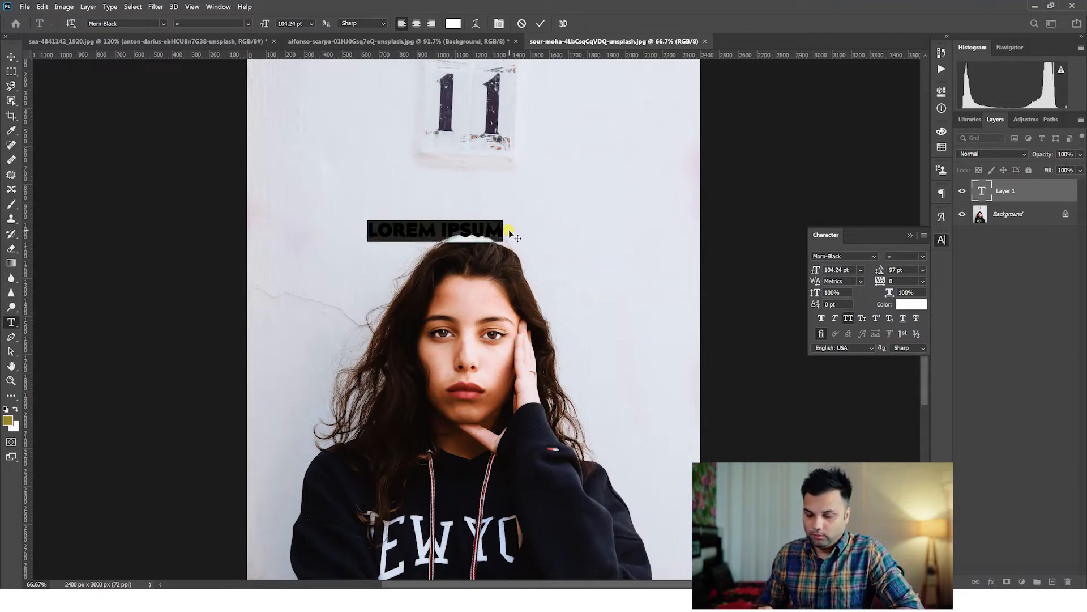
{"action": "type", "text": "SUNDAY LIVE"}
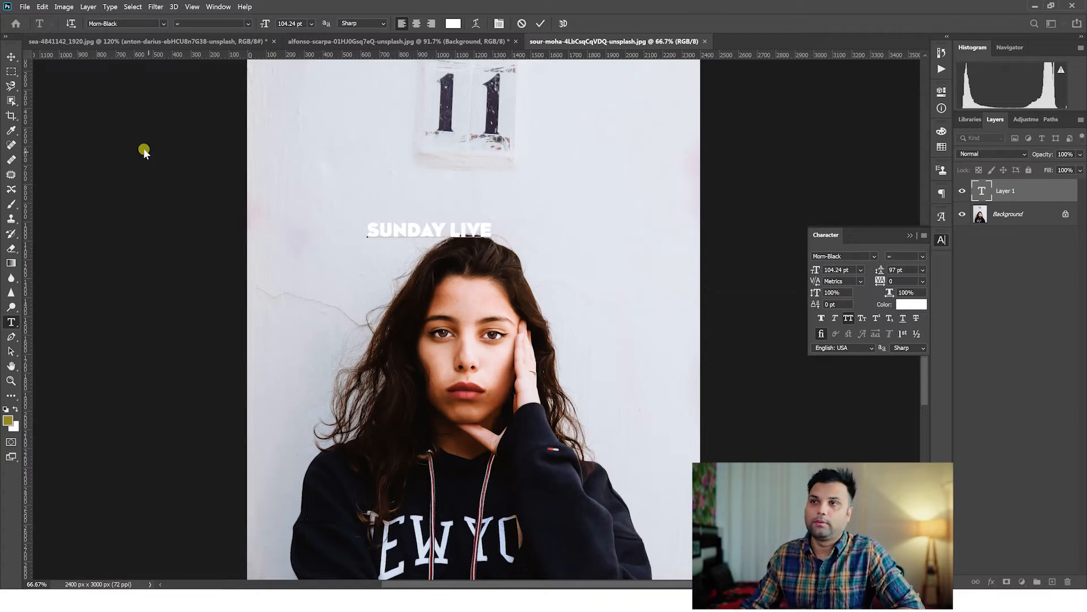
{"action": "left_click_drag", "start_coordinate": [450, 228], "coordinate": [554, 223]}
{"action": "key", "text": "BackSpace"}
Enlarge the SUNDAY text to 317.71 pt over the woman's sweater and duplicate it directly below.
{"action": "left_click", "coordinate": [11, 57]}
{"action": "key", "text": "ctrl+t"}
{"action": "left_click_drag", "start_coordinate": [450, 242], "coordinate": [614, 284]}
{"action": "left_click_drag", "start_coordinate": [532, 264], "coordinate": [504, 519]}
{"action": "key", "text": "Return"}
Change the lower copy's text to LIVE and position both words, centred on each other, over the woman's chest.
{"action": "double_click", "coordinate": [504, 518]}
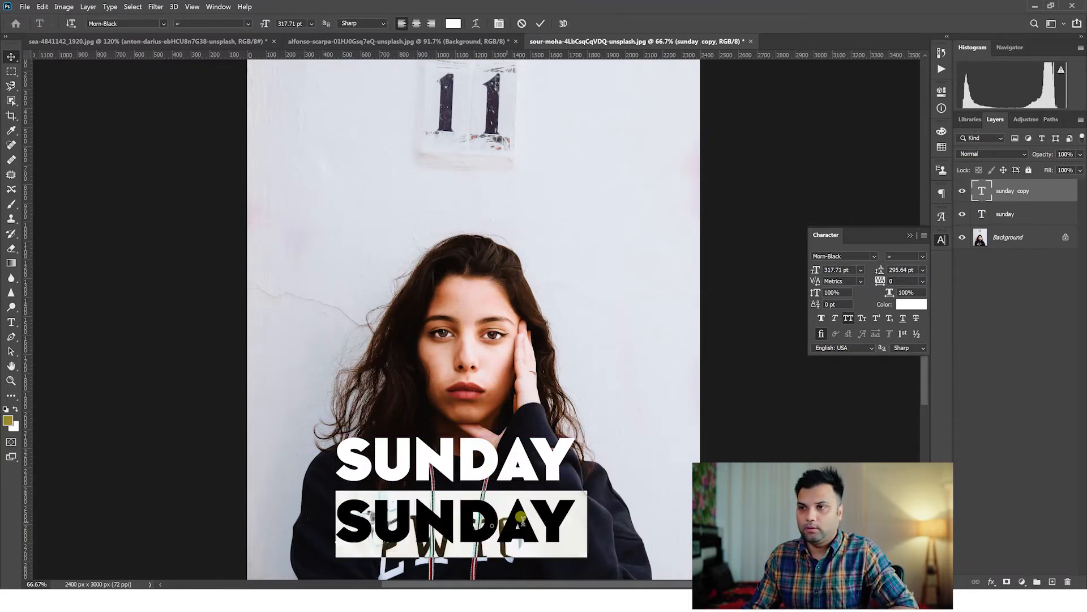
{"action": "type", "text": "LIVE"}
{"action": "left_click", "coordinate": [10, 56]}
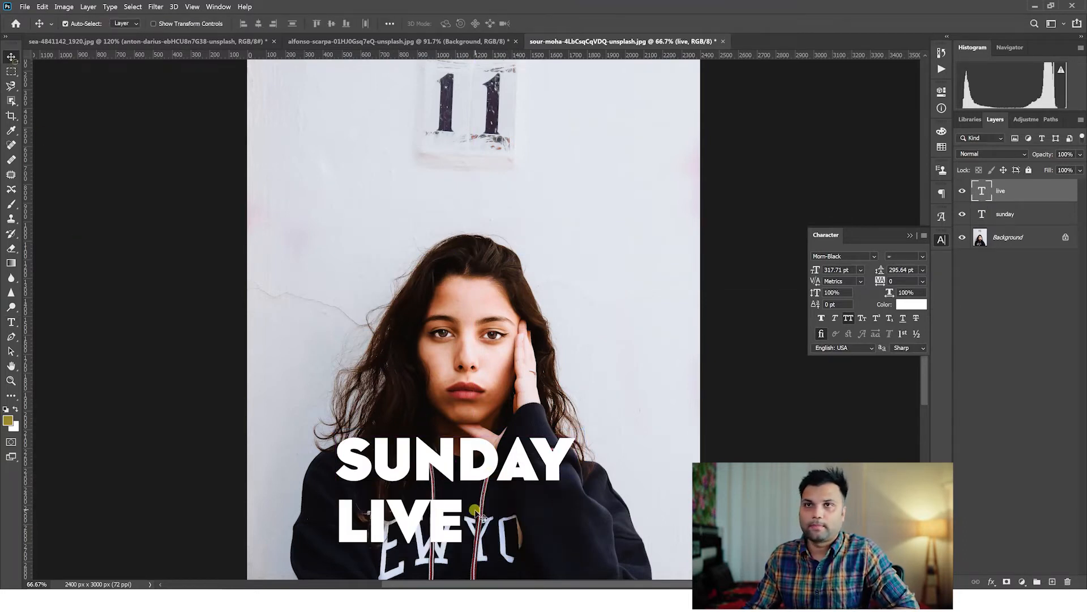
{"action": "left_click_drag", "start_coordinate": [420, 530], "coordinate": [469, 515]}
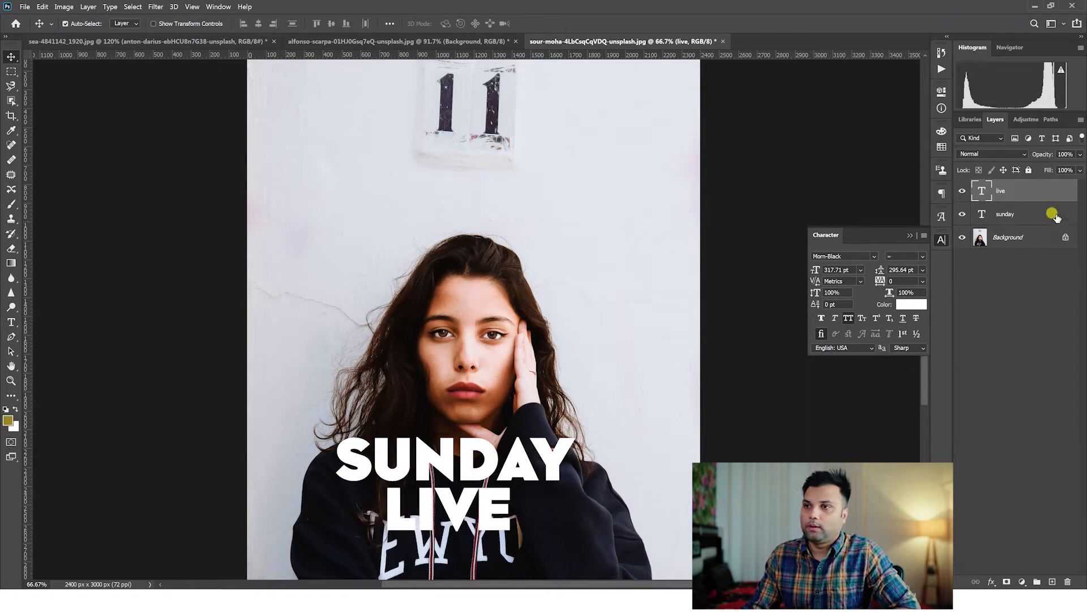
{"action": "left_click", "coordinate": [1012, 221], "text": "shift"}
{"action": "left_click_drag", "start_coordinate": [453, 469], "coordinate": [481, 446]}
Unlock the background photo and scale it up by about a third, positioned so the woman fills the canvas.
{"action": "left_click", "coordinate": [1058, 237]}
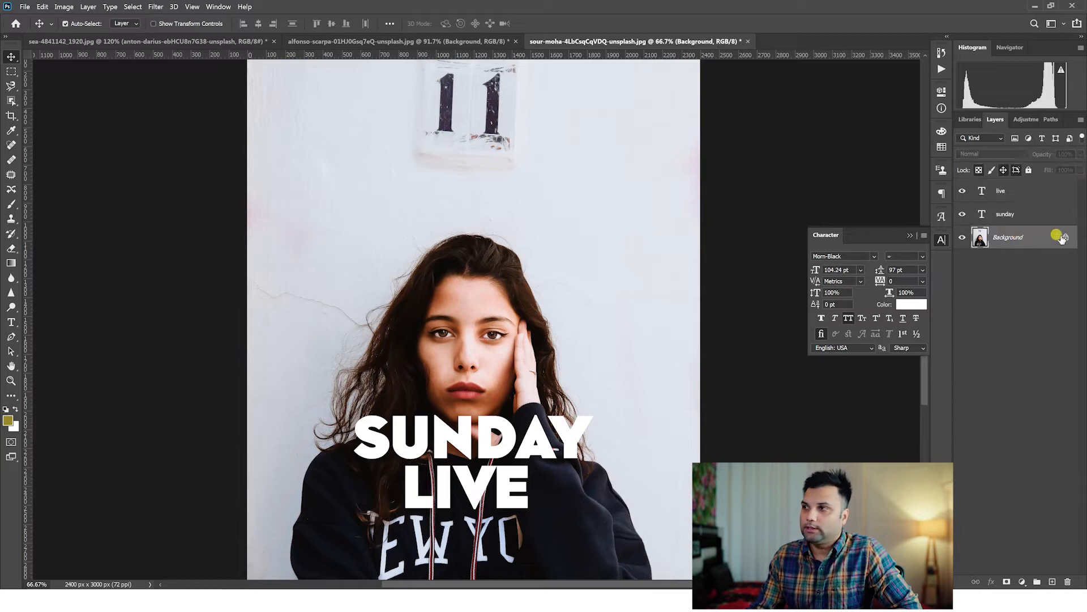
{"action": "left_click", "coordinate": [1063, 238]}
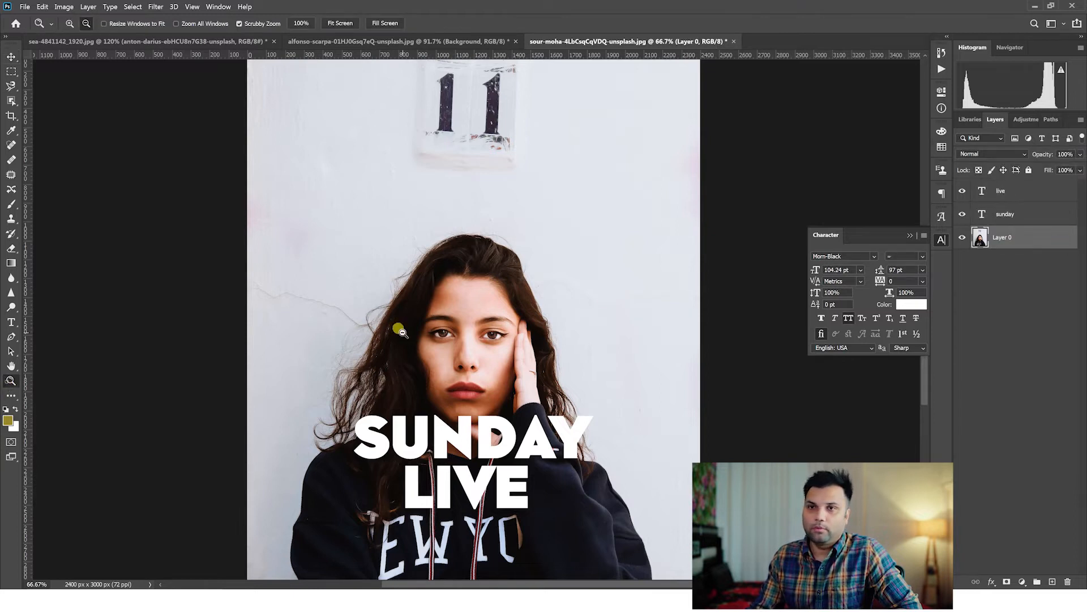
{"action": "key", "text": "ctrl+0"}
{"action": "key", "text": "ctrl+t"}
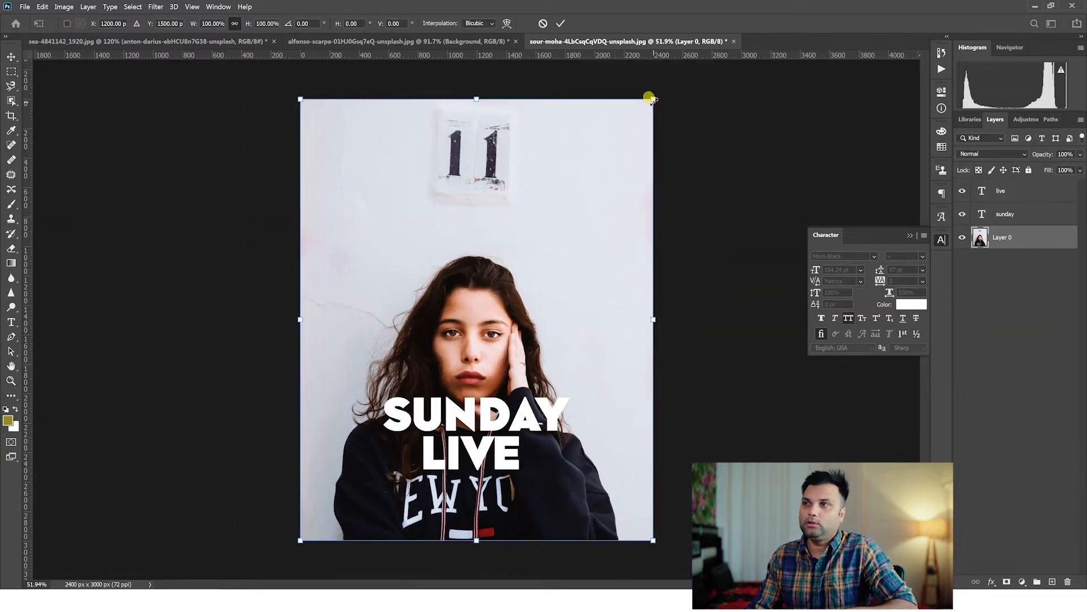
{"action": "left_click_drag", "start_coordinate": [653, 99], "coordinate": [768, 61]}
{"action": "left_click_drag", "start_coordinate": [513, 380], "coordinate": [467, 380]}
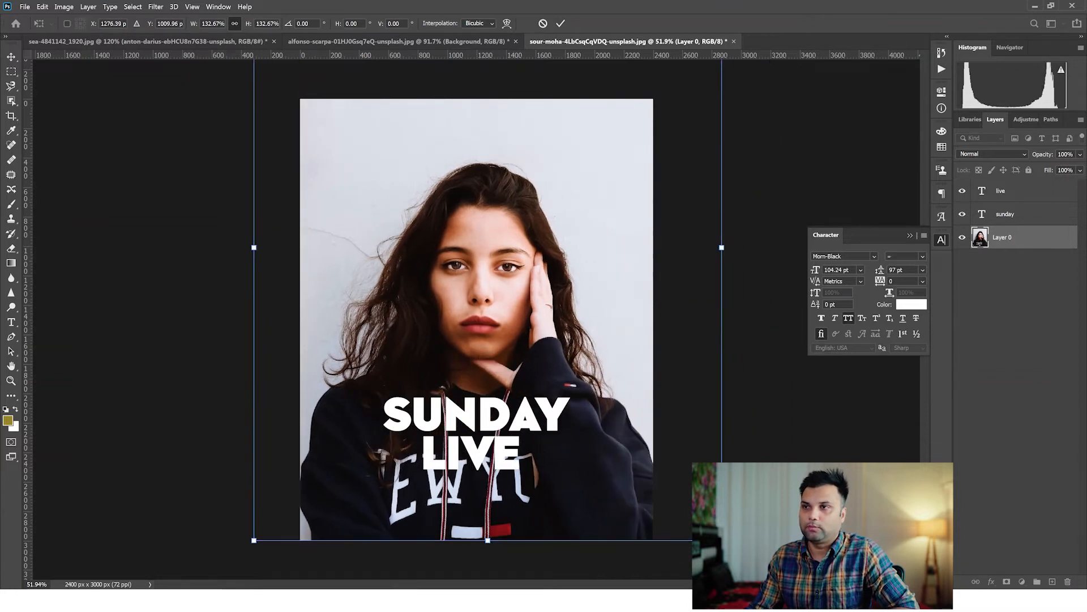
{"action": "left_click_drag", "start_coordinate": [722, 542], "coordinate": [730, 551]}
{"action": "left_click_drag", "start_coordinate": [645, 508], "coordinate": [629, 499]}
{"action": "key", "text": "Return"}
{"action": "key", "text": "z"}
{"action": "left_click_drag", "start_coordinate": [477, 317], "coordinate": [491, 328]}
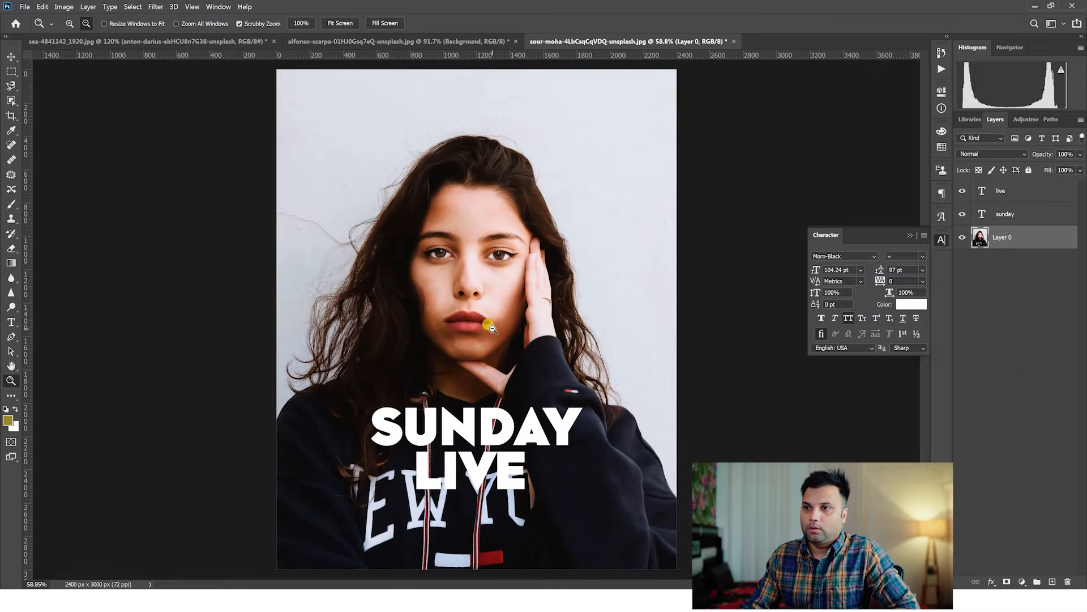
Draw a white rectangle about 2442 by 3031 px covering the whole portrait, beneath the text layers.
{"action": "left_click", "coordinate": [11, 57]}
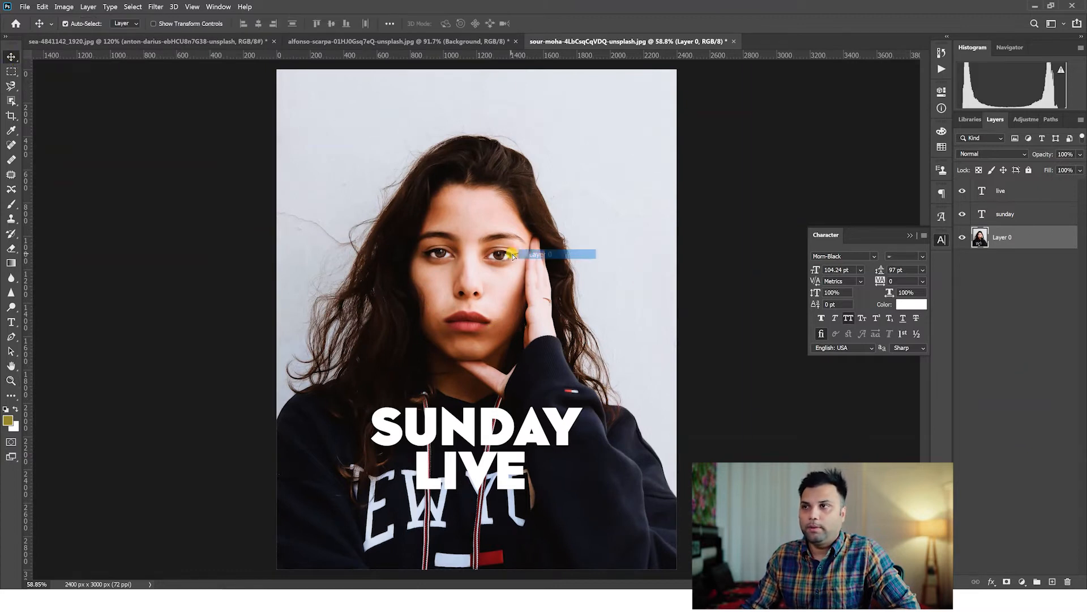
{"action": "left_click", "coordinate": [11, 396]}
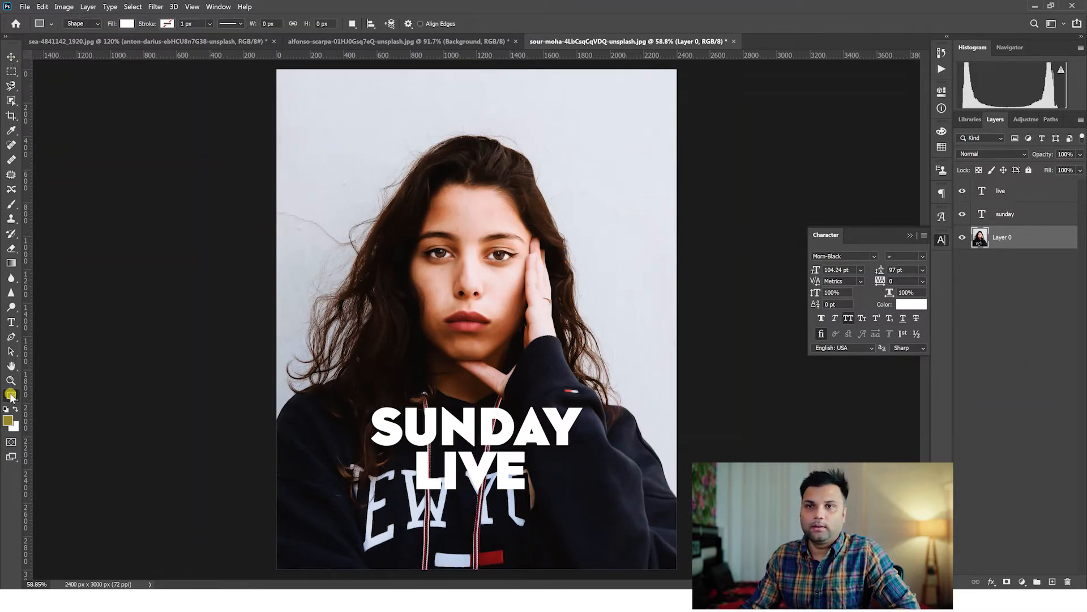
{"action": "left_click_drag", "start_coordinate": [274, 68], "coordinate": [681, 572]}
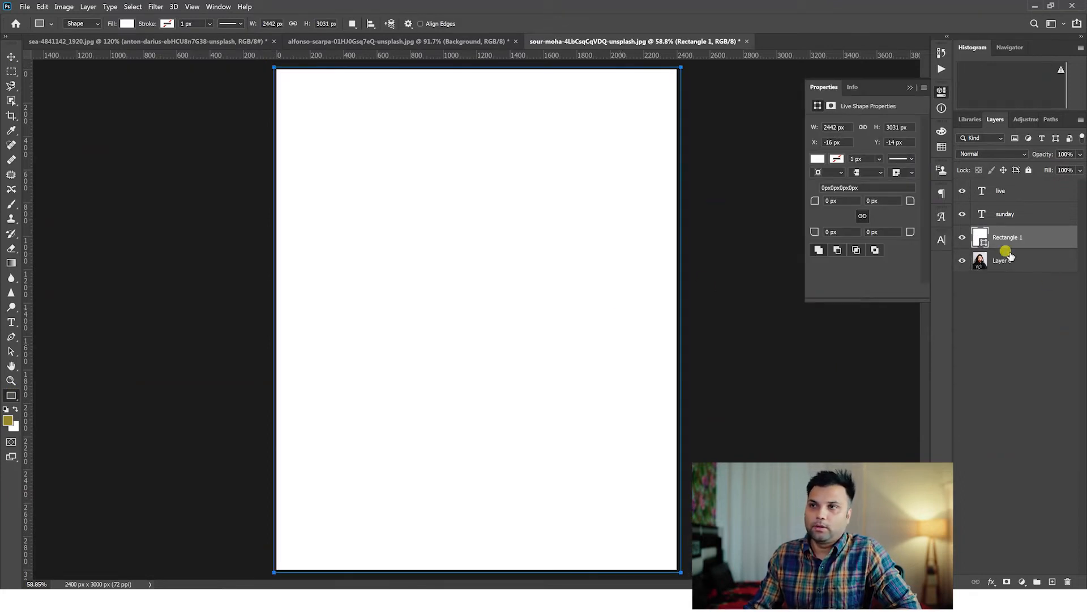
Change the rectangle's fill to a vivid pinkish red with hue 333.
{"action": "double_click", "coordinate": [981, 240]}
{"action": "left_click", "coordinate": [835, 182]}
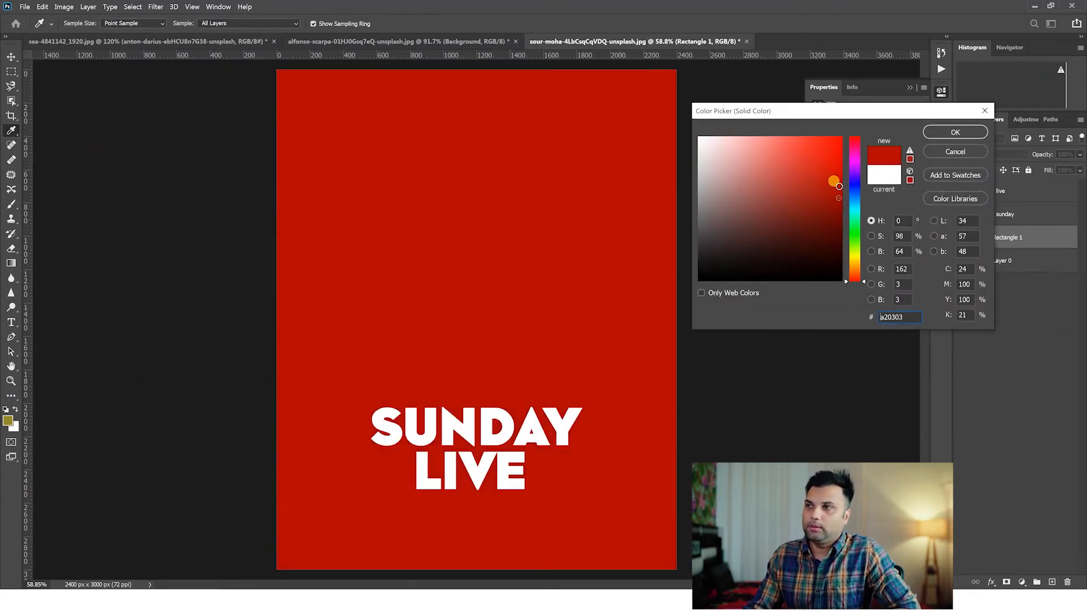
{"action": "left_click_drag", "start_coordinate": [859, 211], "coordinate": [859, 147]}
{"action": "left_click", "coordinate": [840, 168]}
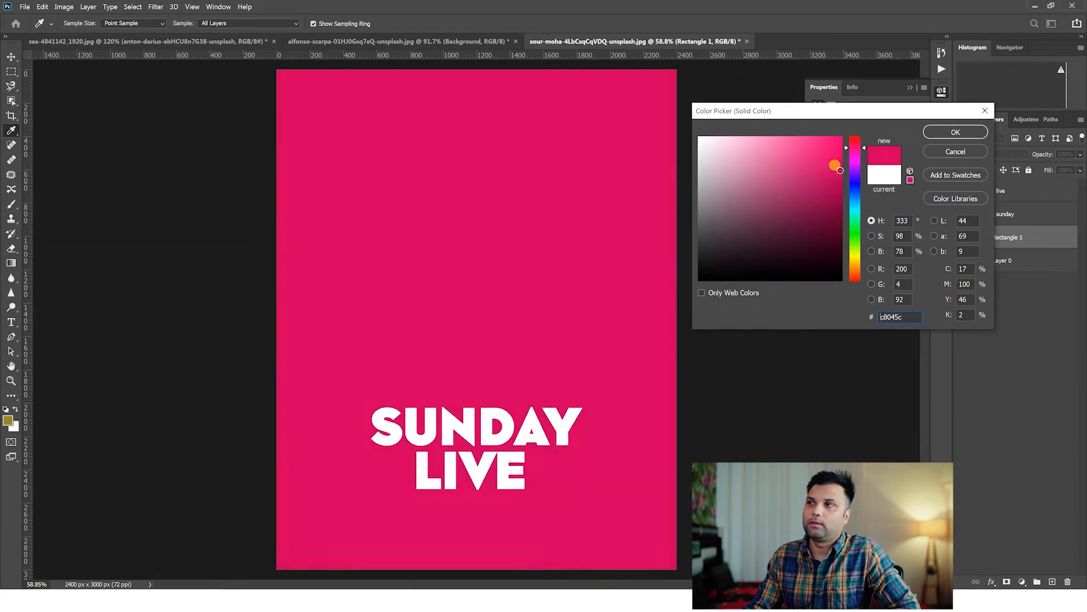
{"action": "left_click", "coordinate": [979, 132]}
Set the pink rectangle layer's blend mode to Multiply.
{"action": "left_click", "coordinate": [994, 155]}
{"action": "left_click", "coordinate": [991, 157]}
{"action": "key", "text": "Down"}
{"action": "key", "text": "Down"}
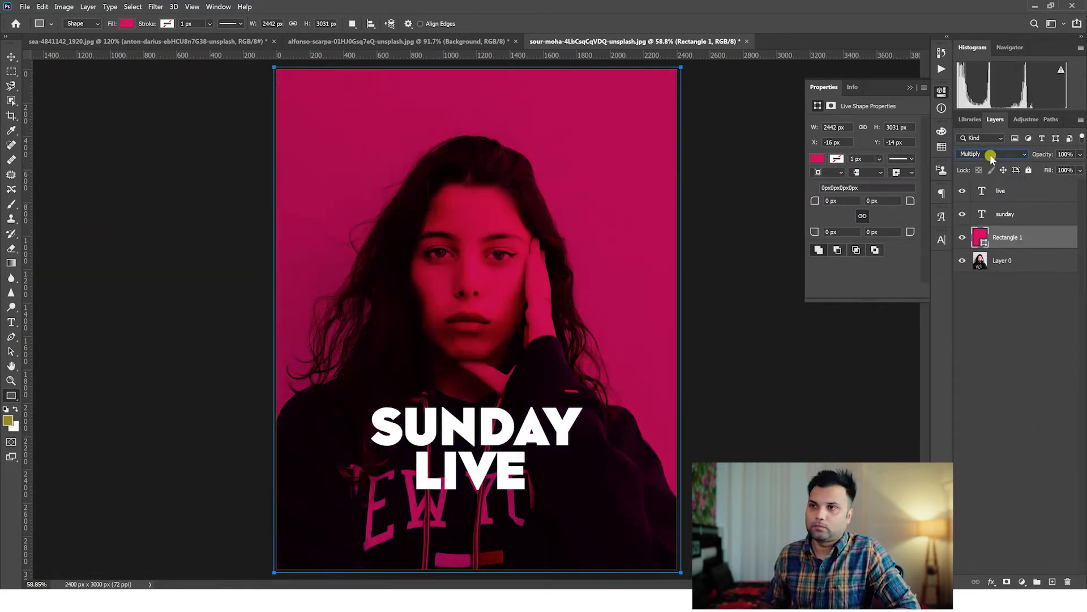
Left-align the SUNDAY and LIVE texts with each other and place them over the lower left of the portrait.
{"action": "left_click", "coordinate": [1006, 214]}
{"action": "left_click", "coordinate": [1000, 192], "text": "shift"}
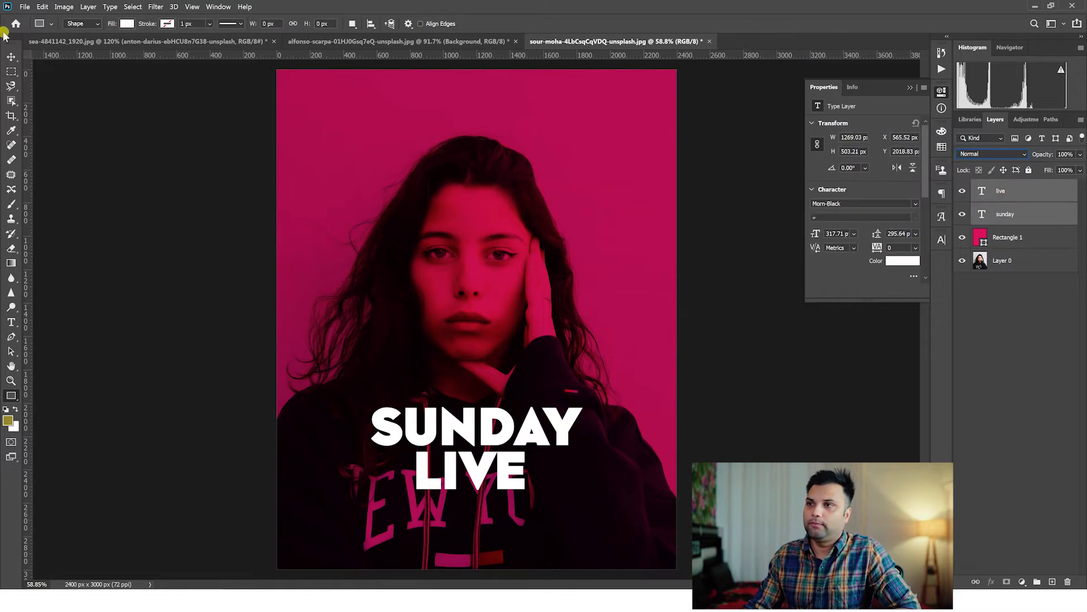
{"action": "left_click", "coordinate": [11, 56]}
{"action": "left_click_drag", "start_coordinate": [479, 430], "coordinate": [489, 365]}
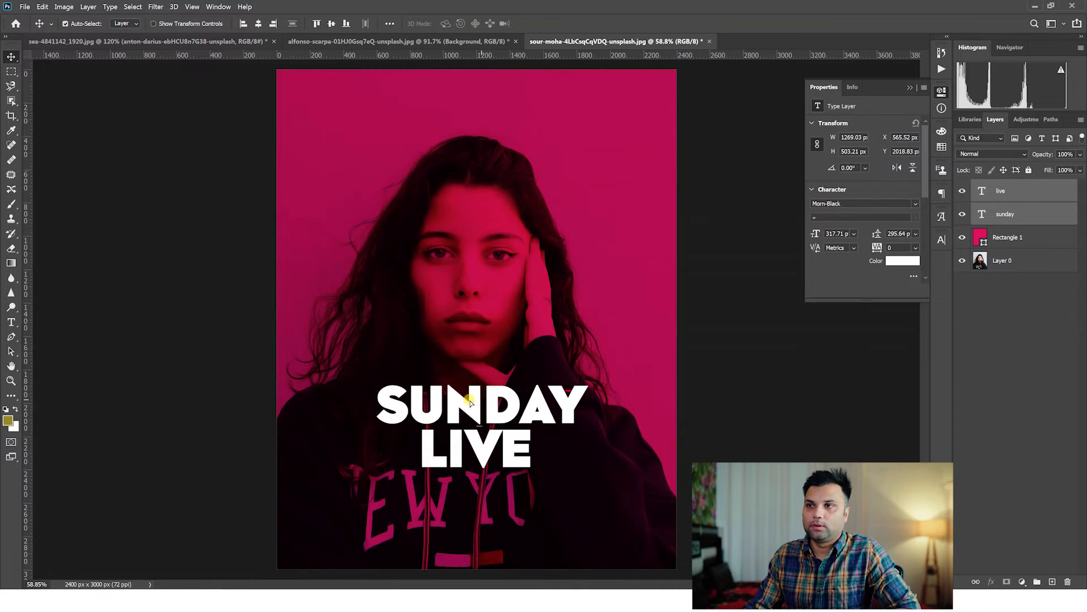
{"action": "left_click", "coordinate": [243, 25]}
{"action": "left_click_drag", "start_coordinate": [461, 407], "coordinate": [408, 418]}
Enlarge the LIVE text to roughly one and a half times its size, keeping its left edge aligned with SUNDAY.
{"action": "left_click", "coordinate": [428, 465]}
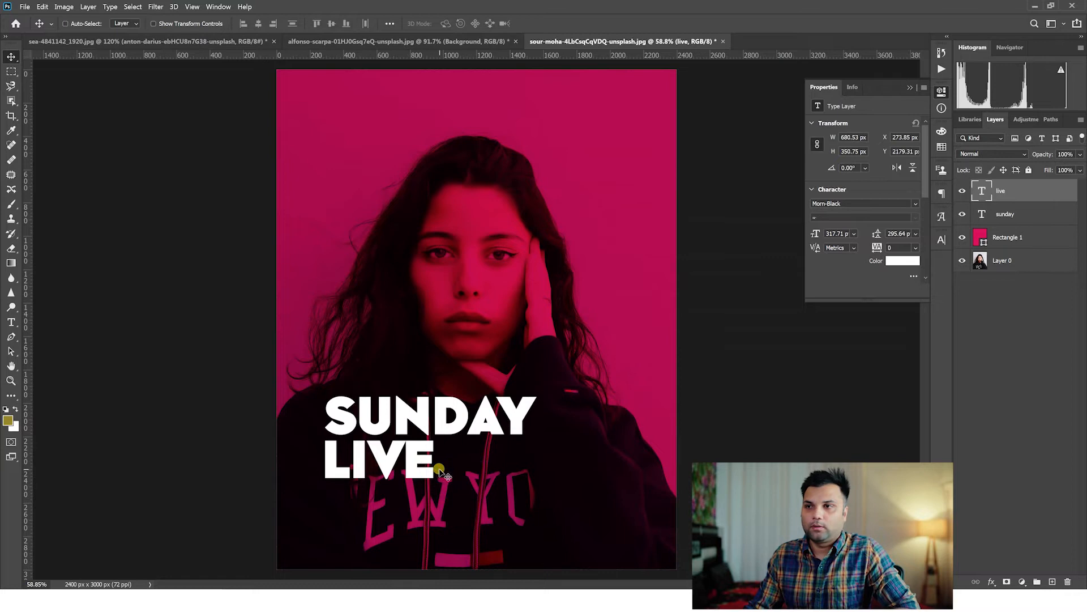
{"action": "key", "text": "ctrl+t"}
{"action": "left_click_drag", "start_coordinate": [437, 492], "coordinate": [500, 514]}
{"action": "key", "text": "Return"}
Scale the SUNDAY text down to 200.35 pt so it sits just above LIVE, left edges aligned.
{"action": "right_click", "coordinate": [489, 418]}
{"action": "left_click", "coordinate": [503, 425]}
{"action": "key", "text": "t"}
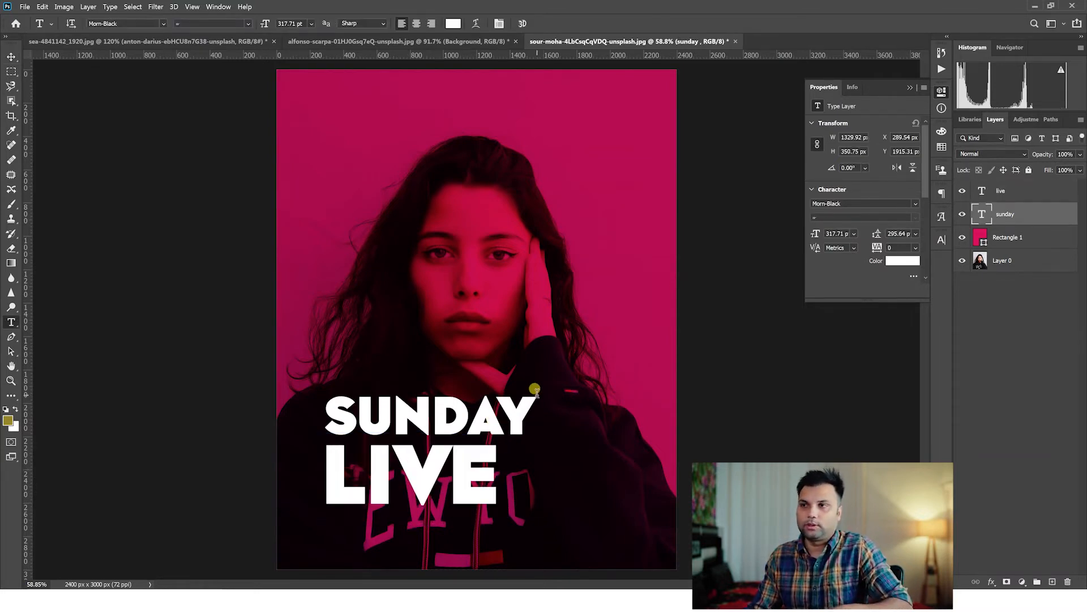
{"action": "key", "text": "ctrl+t"}
{"action": "left_click_drag", "start_coordinate": [539, 383], "coordinate": [460, 401]}
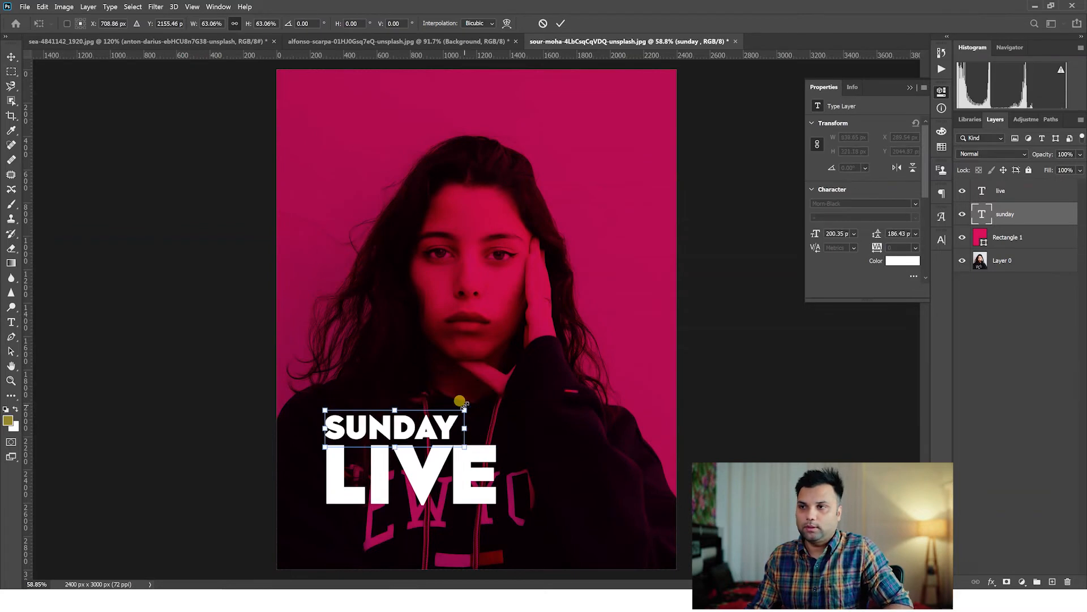
{"action": "key", "text": "Return"}
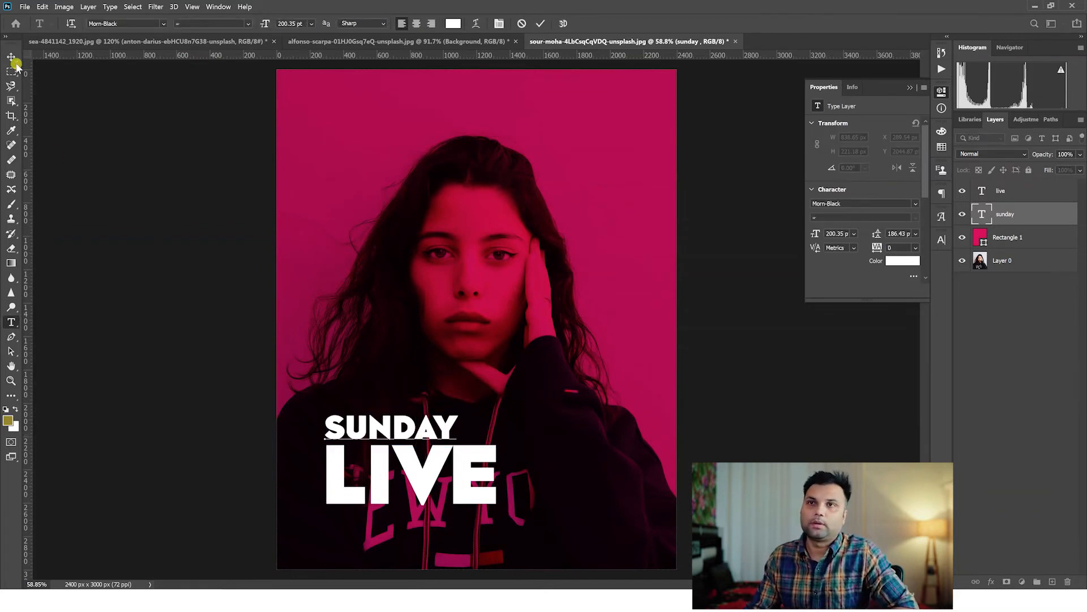
Duplicate the SUNDAY text near the top of the portrait and change the copy to 9PM.
{"action": "left_click", "coordinate": [11, 57]}
{"action": "left_click_drag", "start_coordinate": [407, 437], "coordinate": [426, 146]}
{"action": "double_click", "coordinate": [452, 134]}
{"action": "type", "text": "9PM"}
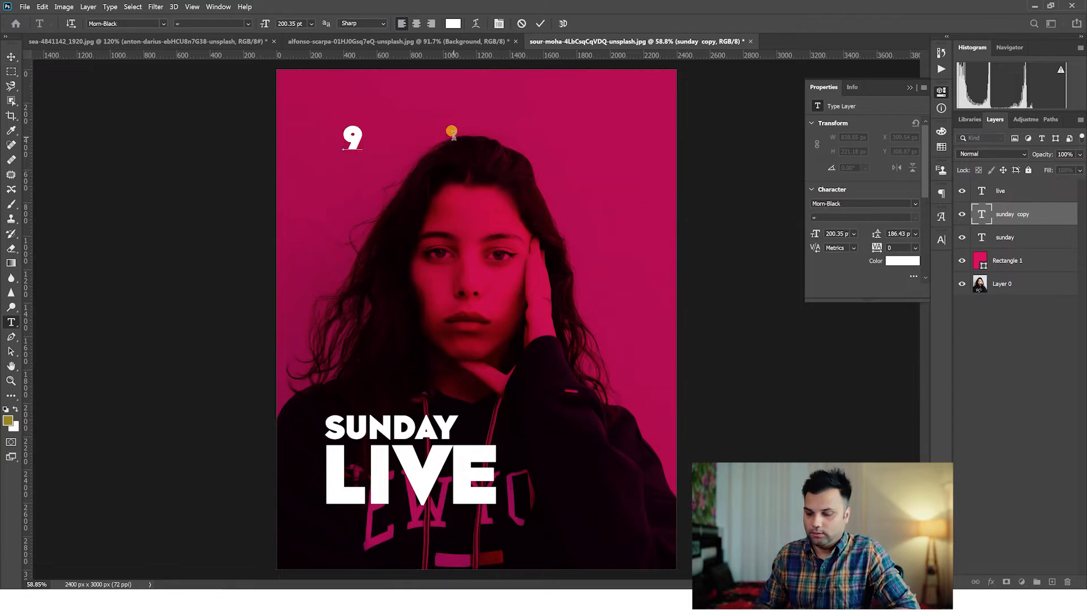
{"action": "left_click", "coordinate": [7, 55]}
Scale the 9PM text to 147.79 pt in the poster's upper-right corner and duplicate it just below.
{"action": "key", "text": "ctrl+t"}
{"action": "left_click_drag", "start_coordinate": [343, 156], "coordinate": [637, 146]}
{"action": "key", "text": "Return"}
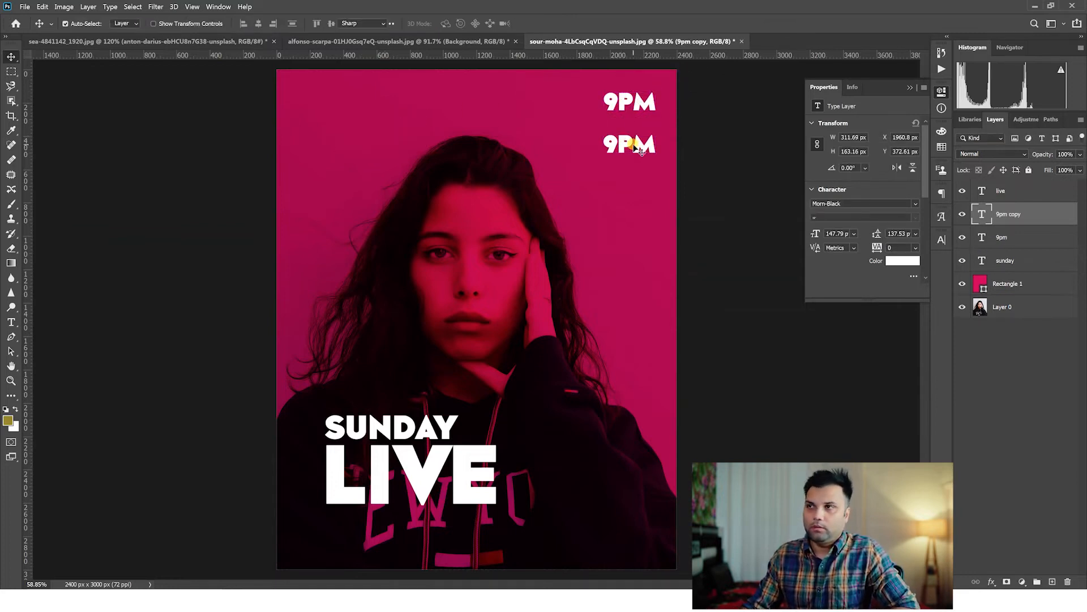
Change the lower 9PM copy's text to NEW DELHI.
{"action": "double_click", "coordinate": [640, 149]}
{"action": "type", "text": "NEW"}
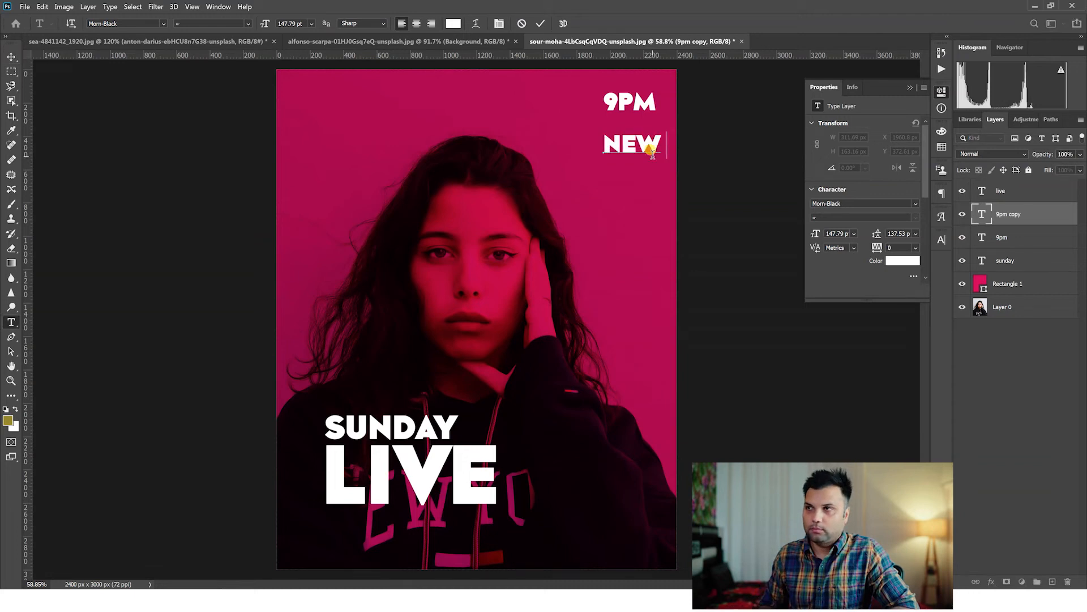
{"action": "type", "text": " DELHI"}
{"action": "key", "text": "ctrl+Return"}
Scale the NEW DELHI text to 50.05 pt and place it directly beneath 9PM, right edges aligned.
{"action": "key", "text": "ctrl+t"}
{"action": "left_click_drag", "start_coordinate": [737, 153], "coordinate": [636, 121]}
{"action": "key", "text": "Return"}
{"action": "key", "text": "ctrl+z"}
{"action": "right_click", "coordinate": [635, 139]}
{"action": "left_click", "coordinate": [646, 141]}
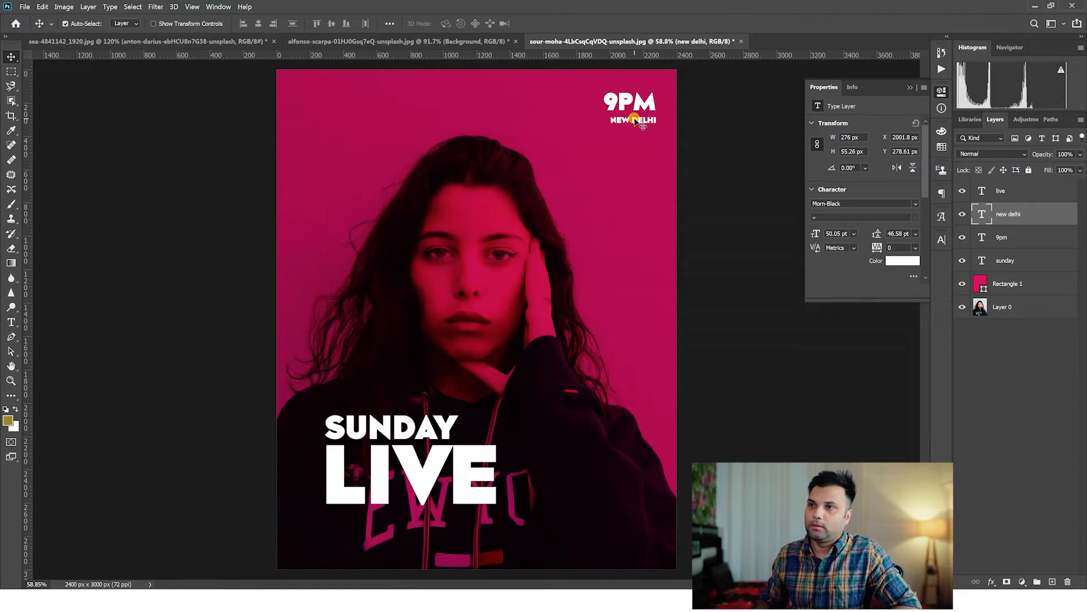
Draw a thin horizontal rectangle, about 1421 × 41 px, beneath the LIVE text, starting past the poster's left edge.
{"action": "left_click", "coordinate": [9, 387]}
{"action": "right_click", "coordinate": [11, 394]}
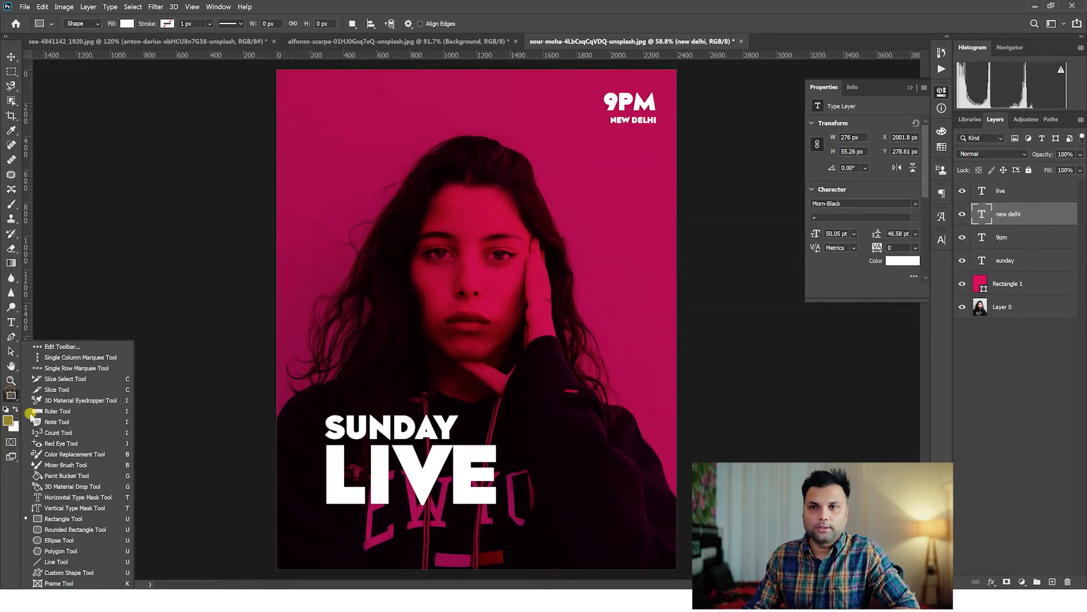
{"action": "left_click", "coordinate": [66, 521]}
{"action": "left_click_drag", "start_coordinate": [259, 515], "coordinate": [496, 511]}
{"action": "left_click", "coordinate": [12, 57]}
Set the fill of the bar beneath LIVE to yellow-orange ffae00.
{"action": "double_click", "coordinate": [983, 218]}
{"action": "left_click_drag", "start_coordinate": [749, 229], "coordinate": [672, 92]}
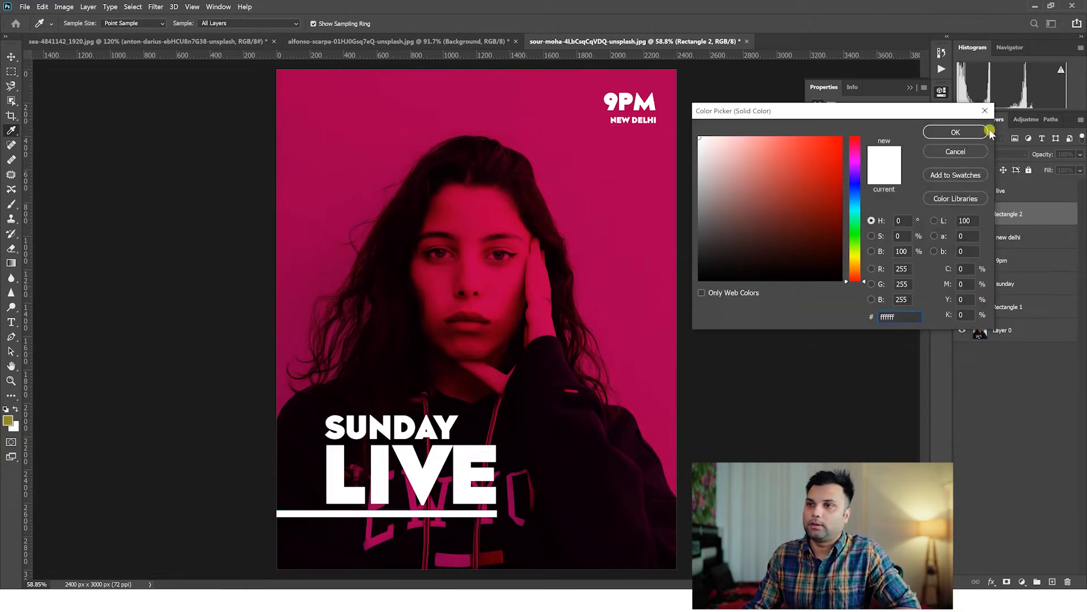
{"action": "left_click_drag", "start_coordinate": [802, 234], "coordinate": [827, 146]}
{"action": "left_click_drag", "start_coordinate": [855, 214], "coordinate": [855, 269]}
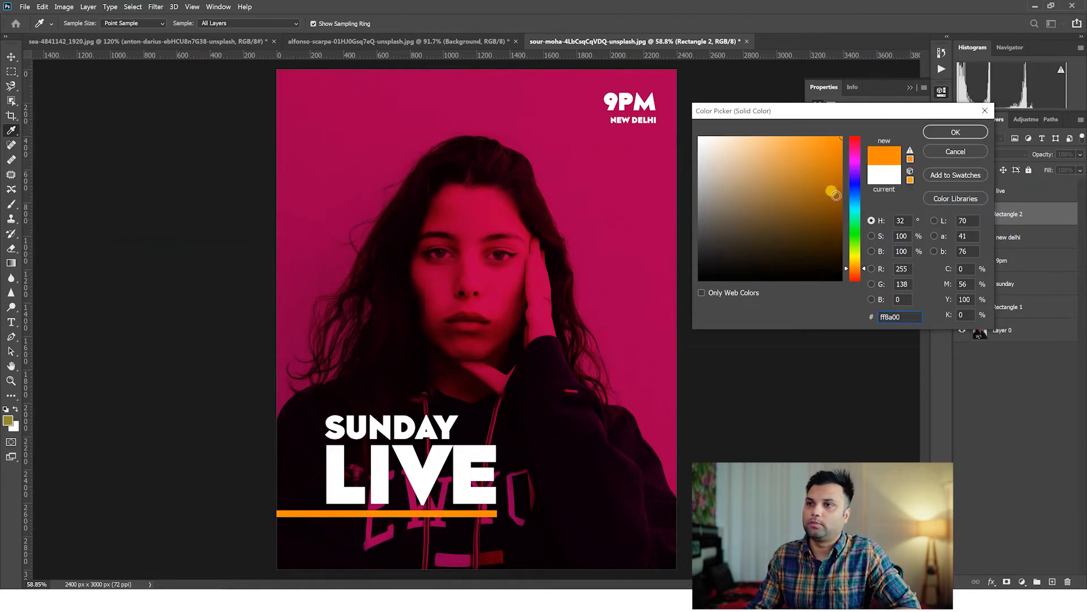
{"action": "left_click_drag", "start_coordinate": [855, 268], "coordinate": [855, 265]}
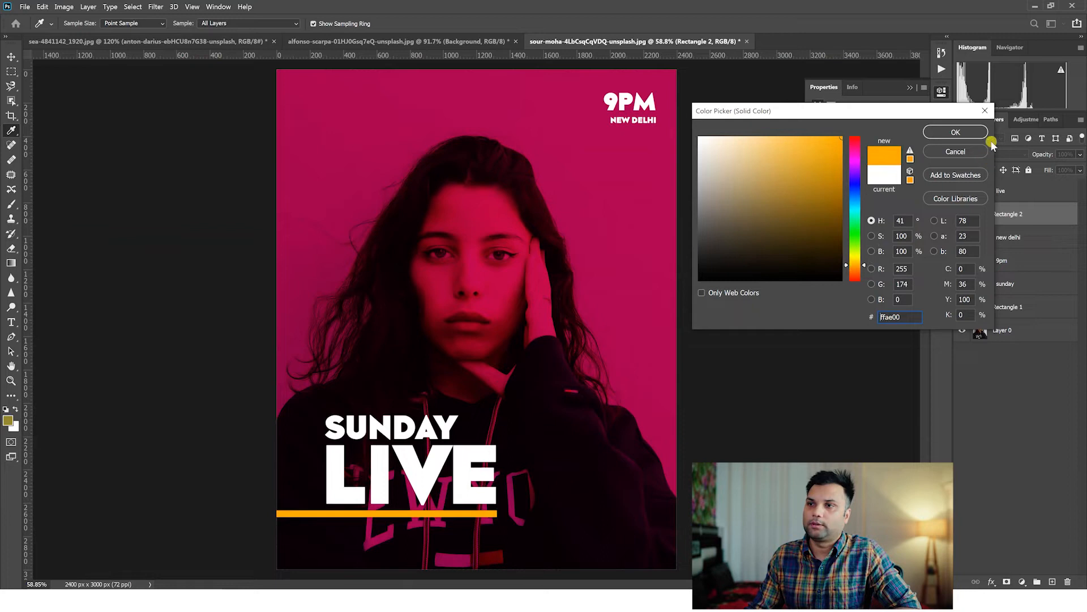
{"action": "left_click", "coordinate": [971, 130]}
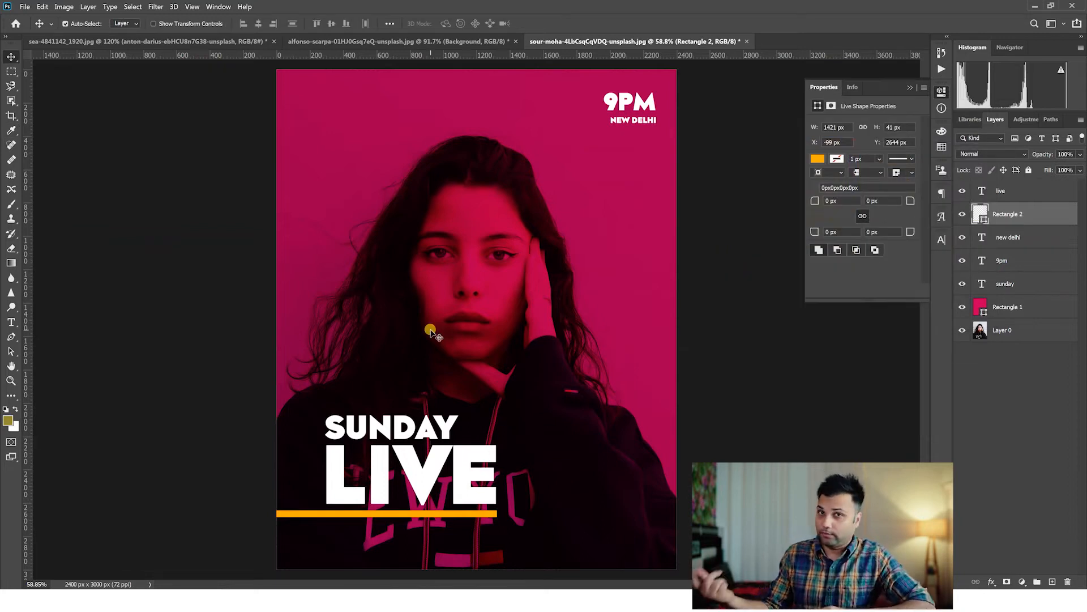
Toggle the pink Rectangle 1 overlay off and on to compare the poster, and leave that overlay hidden.
{"action": "left_click", "coordinate": [11, 381]}
{"action": "left_click", "coordinate": [482, 310], "text": "alt"}
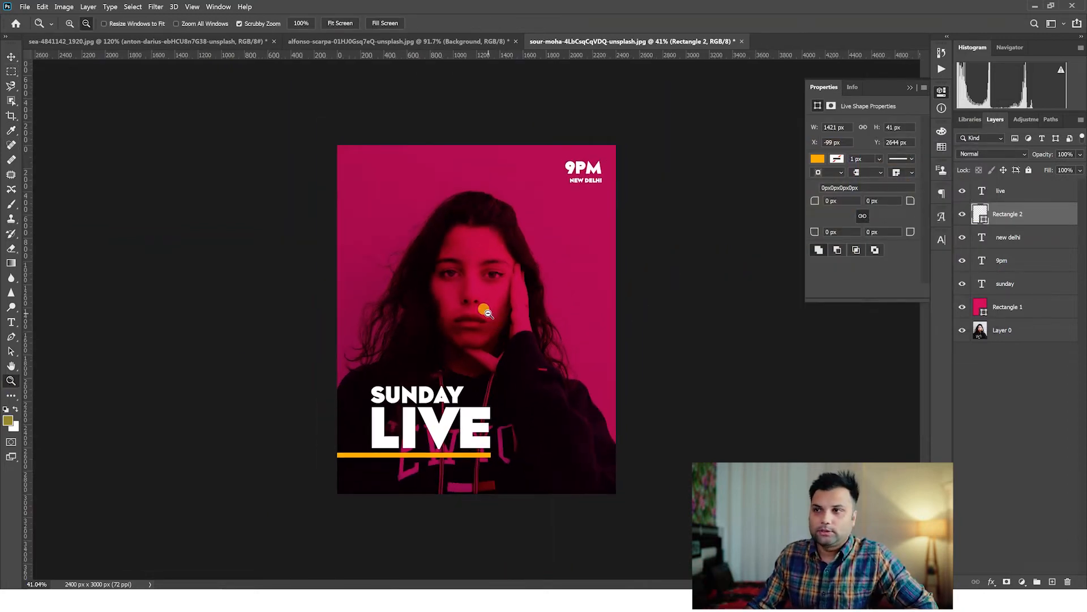
{"action": "left_click", "coordinate": [962, 307]}
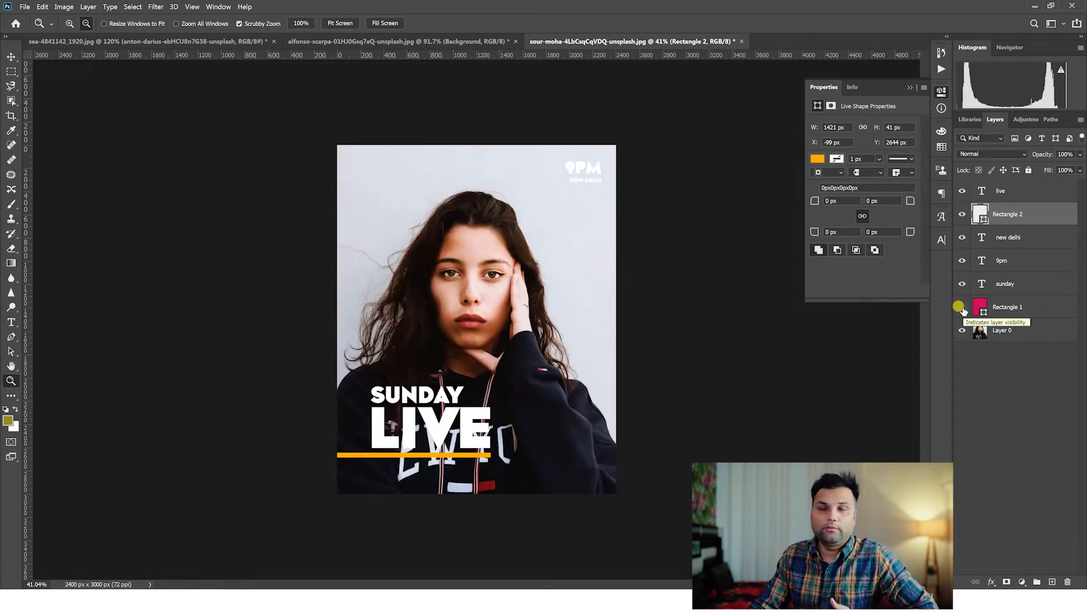
{"action": "left_click", "coordinate": [962, 307]}
{"action": "left_click", "coordinate": [550, 311]}
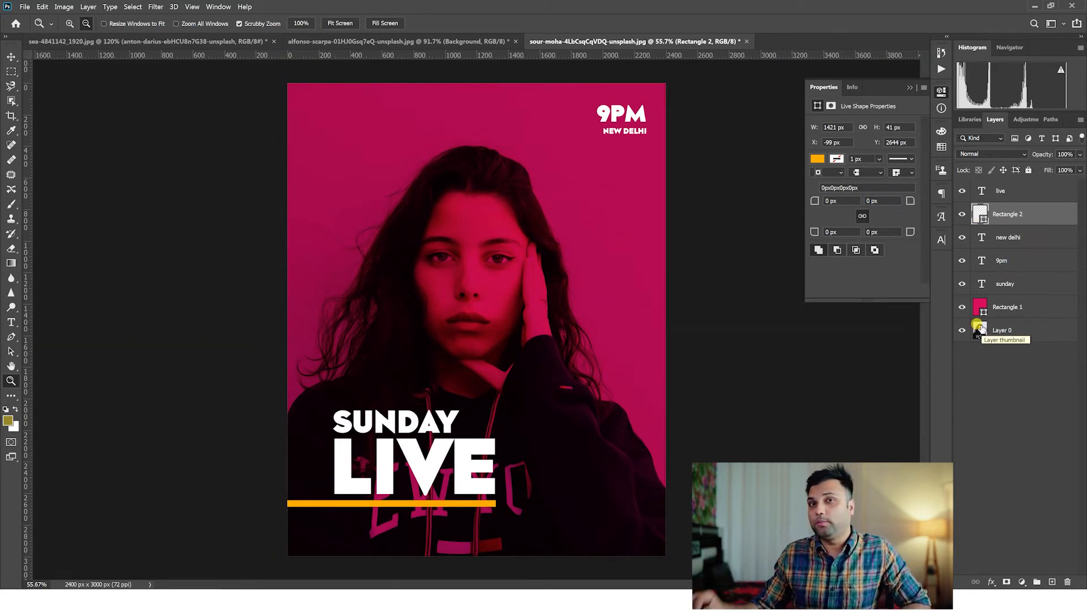
{"action": "left_click", "coordinate": [962, 307]}
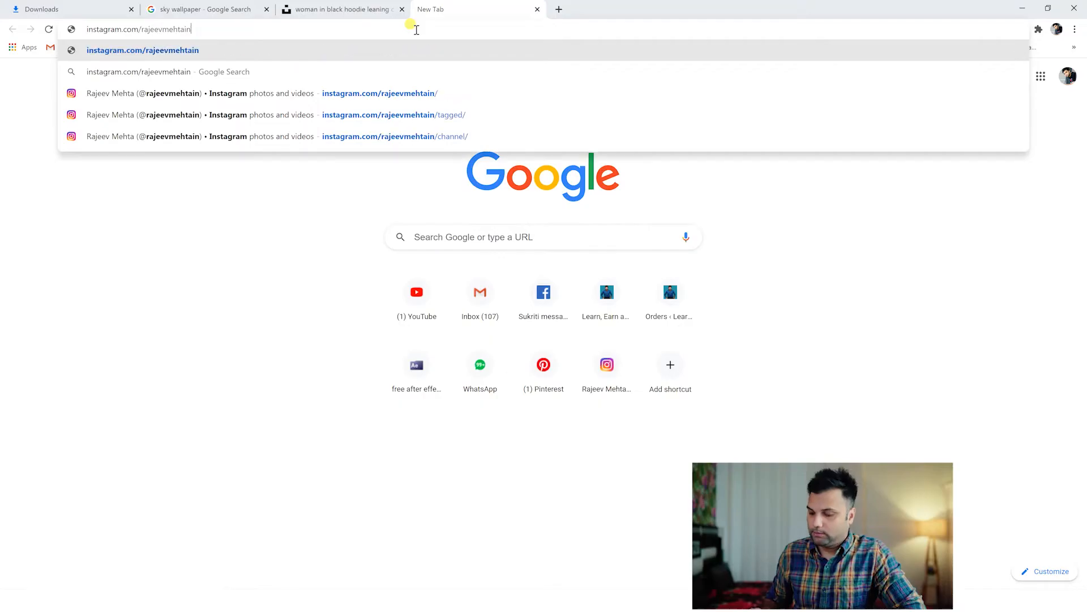
Switch to Chrome and search Google Images for "instagram wallpaper".
{"action": "key", "text": "BackSpace"}
{"action": "key", "text": "BackSpace"}
{"action": "key", "text": "BackSpace"}
{"action": "key", "text": "BackSpace"}
{"action": "key", "text": "BackSpace"}
{"action": "key", "text": "BackSpace"}
{"action": "key", "text": "BackSpace"}
{"action": "key", "text": "BackSpace"}
{"action": "key", "text": "BackSpace"}
{"action": "key", "text": "BackSpace"}
{"action": "key", "text": "BackSpace"}
{"action": "key", "text": "BackSpace"}
{"action": "key", "text": "BackSpace"}
{"action": "key", "text": "BackSpace"}
{"action": "key", "text": "BackSpace"}
{"action": "key", "text": "BackSpace"}
{"action": "key", "text": "BackSpace"}
{"action": "key", "text": "BackSpace"}
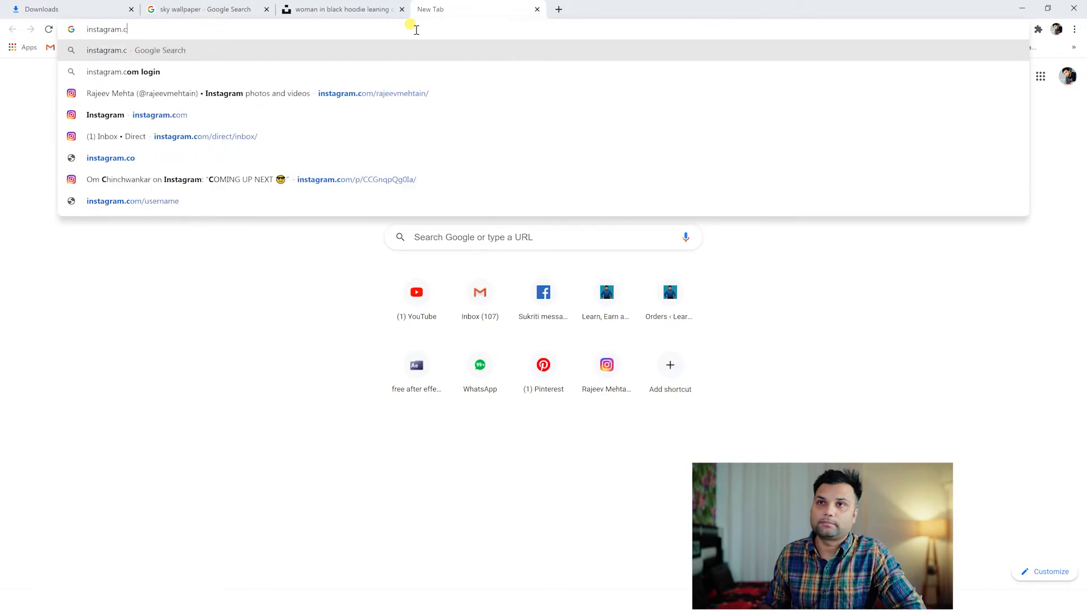
{"action": "type", "text": "wal"}
{"action": "key", "text": "Return"}
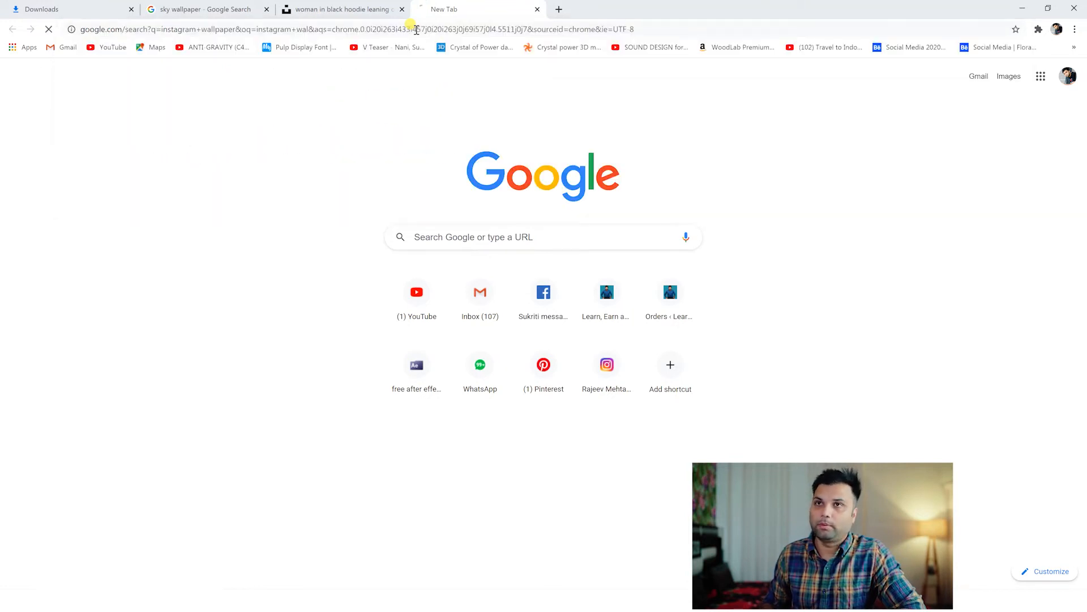
{"action": "left_click", "coordinate": [197, 104]}
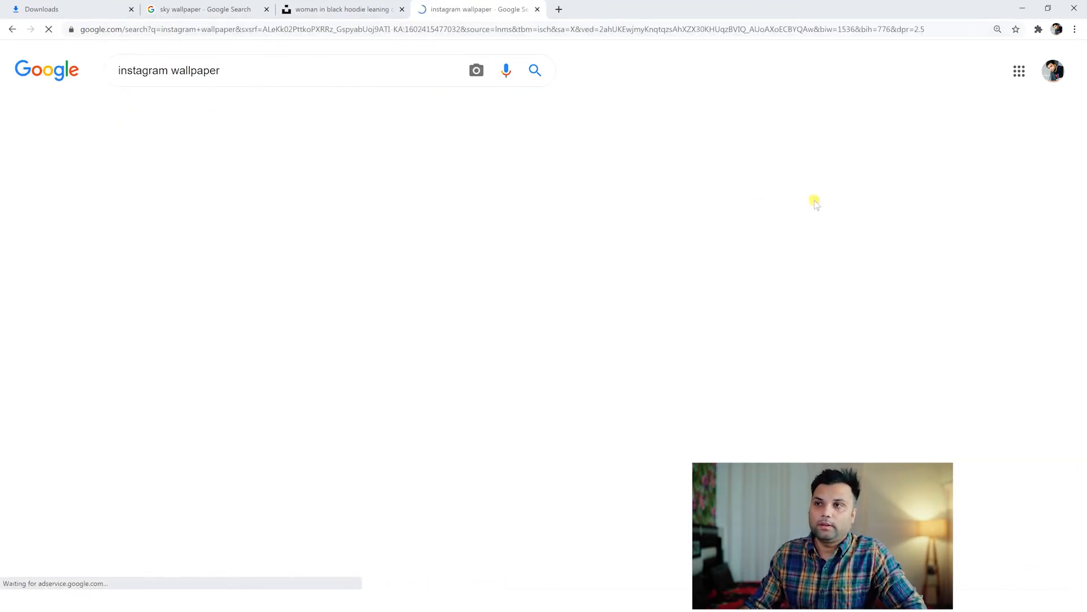
Open the plain blue-to-orange gradient background from hipwallpaper.com and copy the image.
{"action": "scroll", "coordinate": [816, 204], "scroll_direction": "down", "scroll_amount": 2}
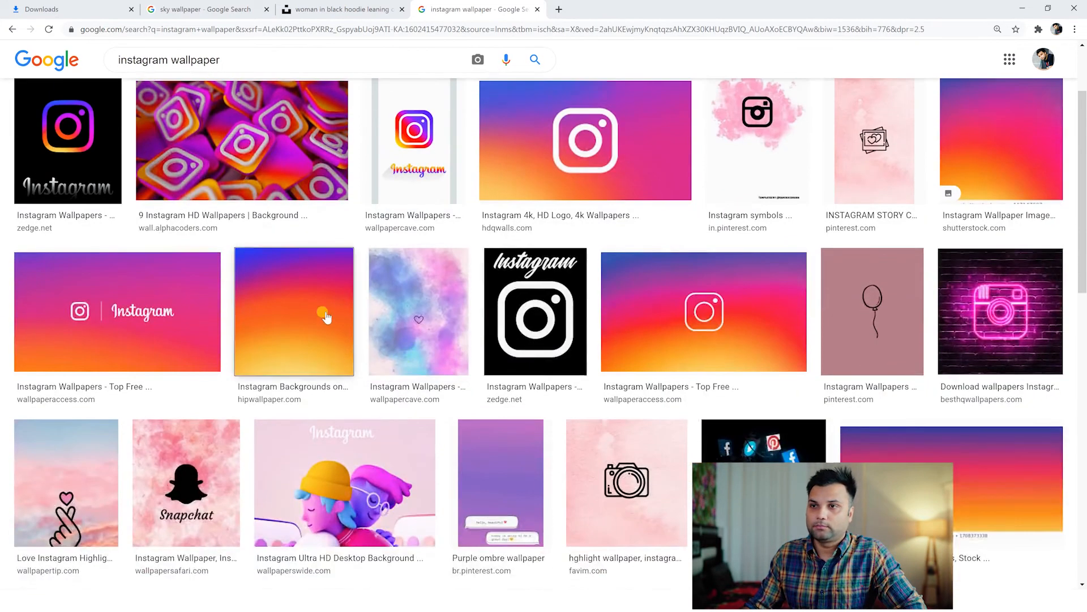
{"action": "left_click", "coordinate": [324, 315]}
{"action": "right_click", "coordinate": [889, 251]}
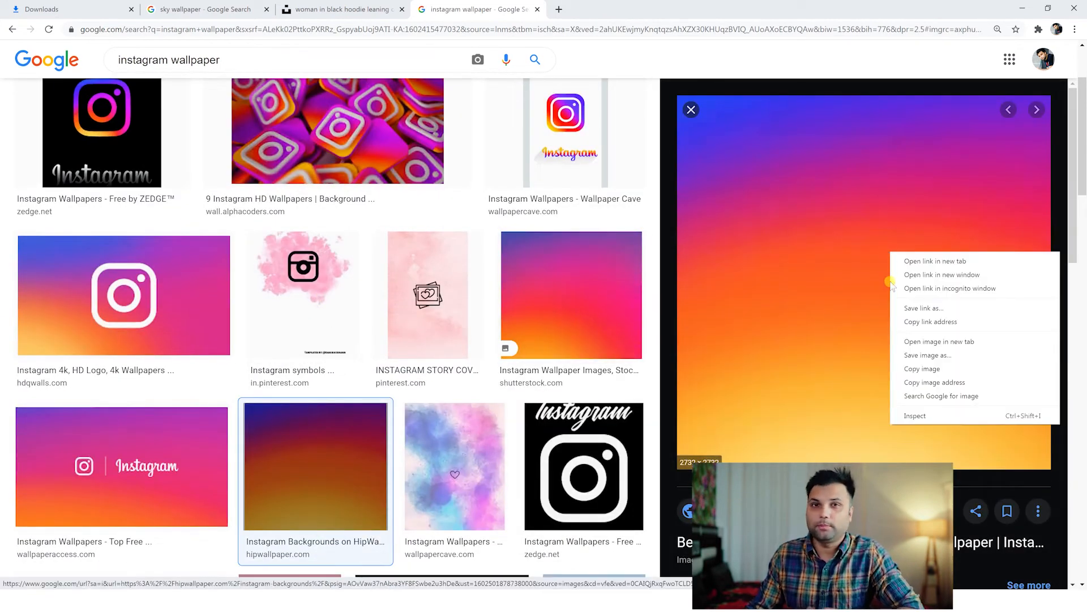
{"action": "left_click", "coordinate": [935, 367]}
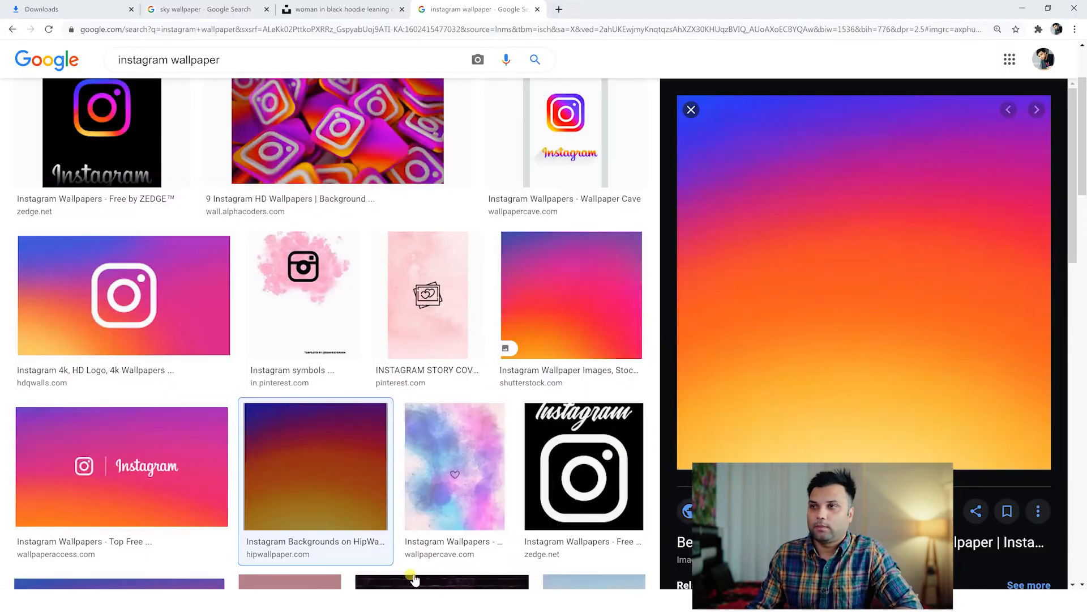
Return to Photoshop, paste the gradient directly above Layer 0, and scale it to 3062 × 3062 px so it covers the poster.
{"action": "left_click", "coordinate": [410, 598]}
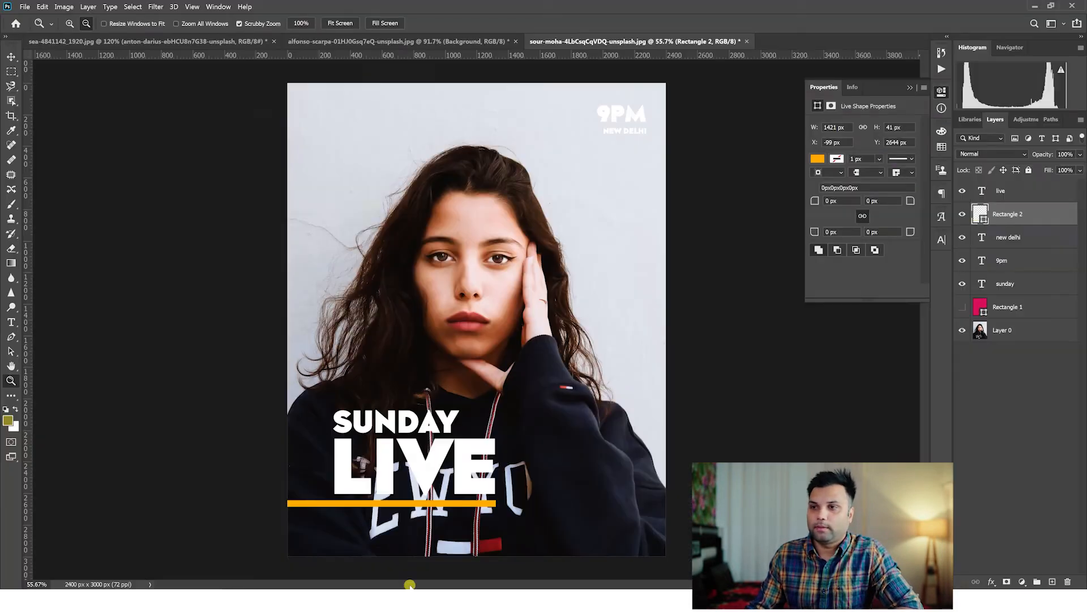
{"action": "left_click", "coordinate": [1014, 330]}
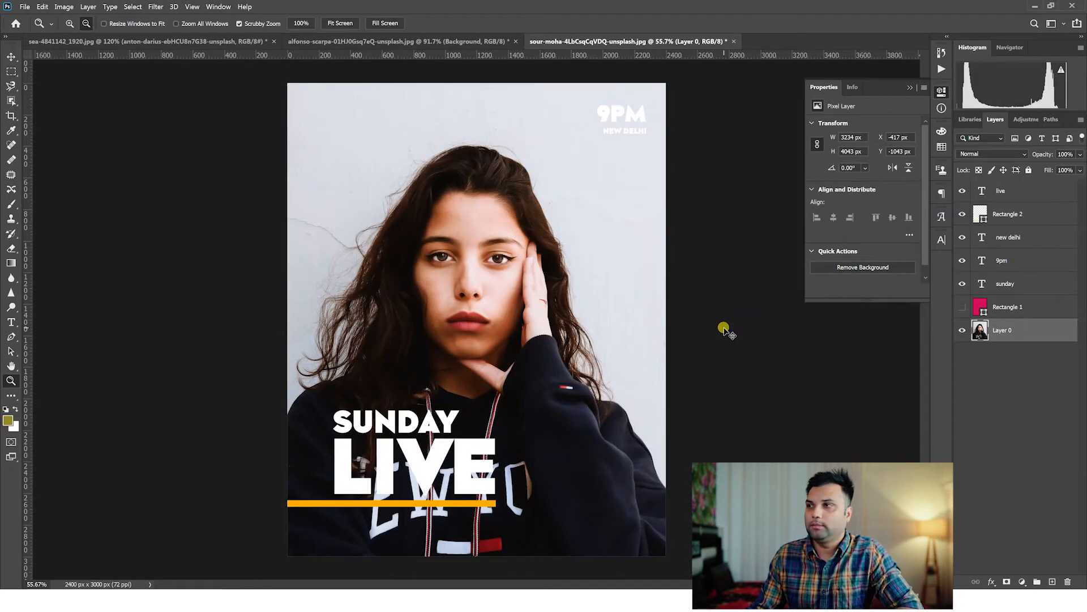
{"action": "key", "text": "ctrl+v"}
{"action": "key", "text": "ctrl+t"}
{"action": "left_click_drag", "start_coordinate": [489, 313], "coordinate": [753, 44]}
{"action": "left_click_drag", "start_coordinate": [533, 297], "coordinate": [495, 315]}
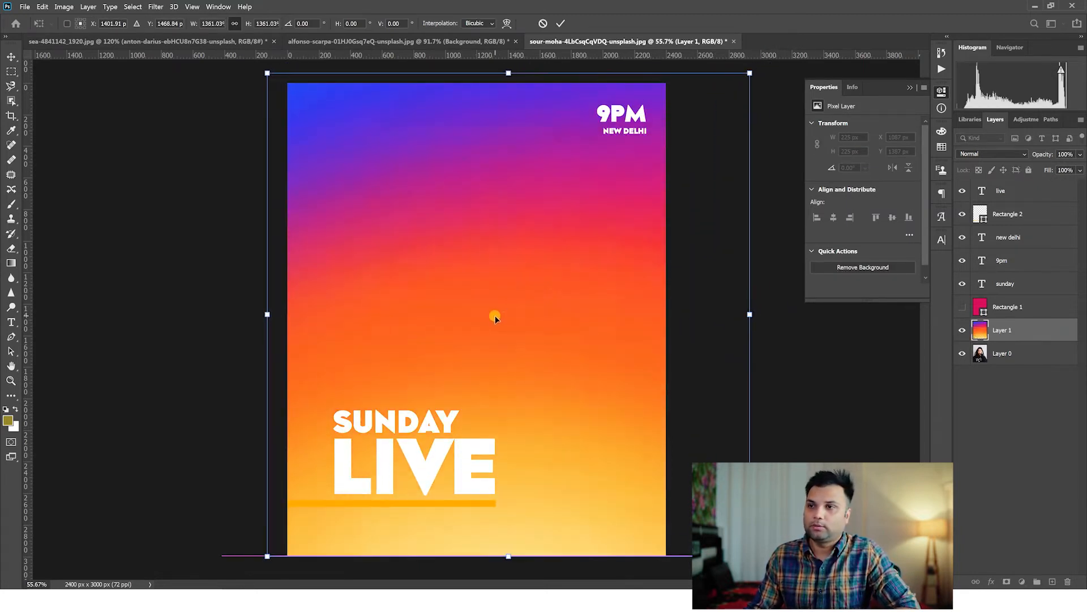
{"action": "key", "text": "Return"}
Set the gradient layer's blend mode to Multiply over the portrait.
{"action": "key", "text": "z"}
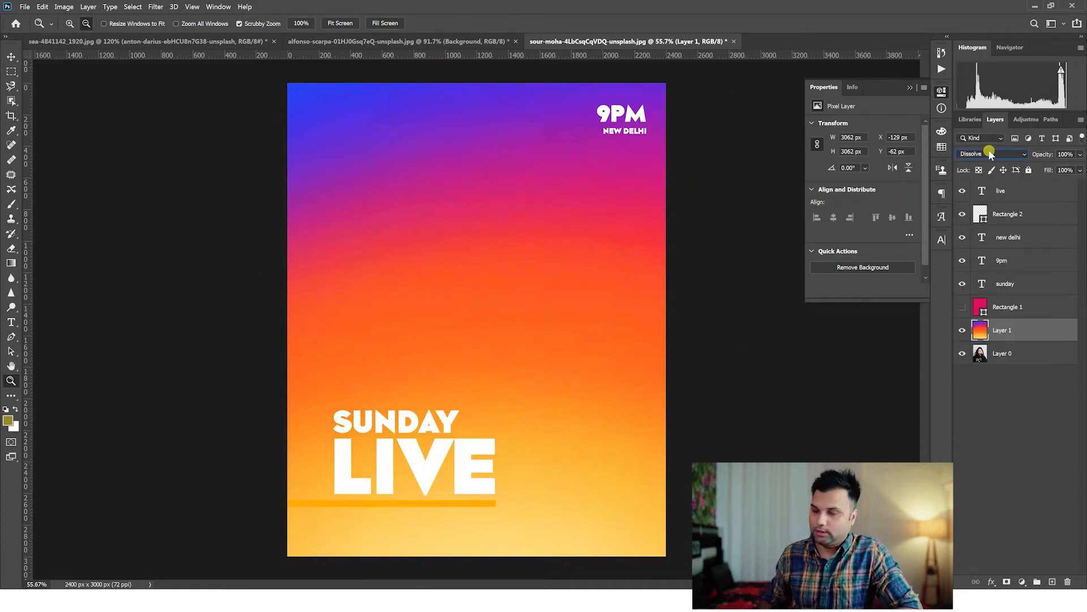
{"action": "scroll", "coordinate": [989, 153], "scroll_direction": "down", "scroll_amount": 2}
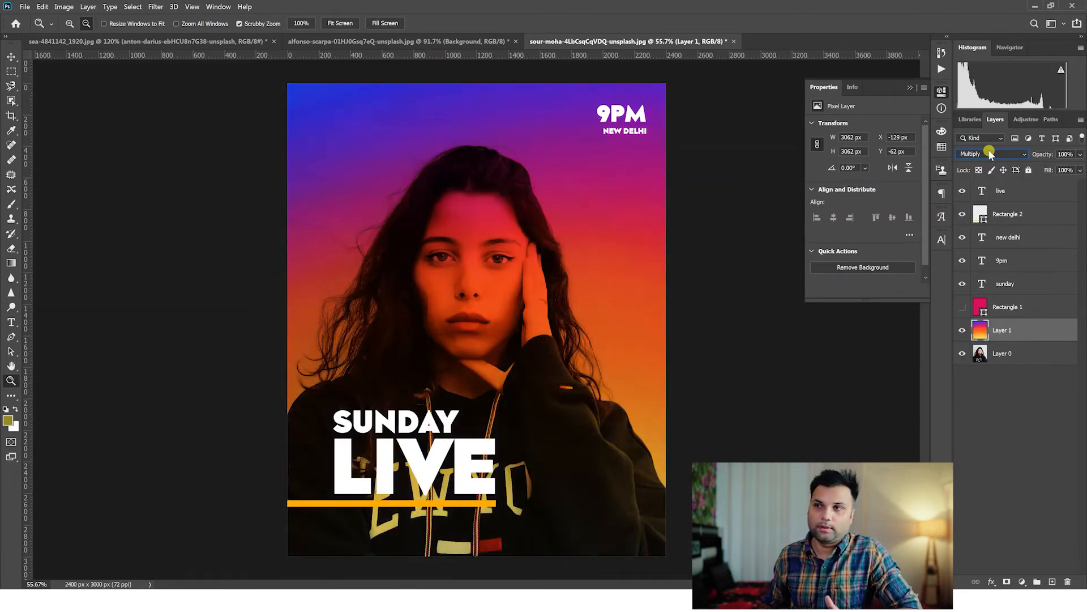
{"action": "scroll", "coordinate": [989, 153], "scroll_direction": "up", "scroll_amount": 1}
{"action": "scroll", "coordinate": [989, 153], "scroll_direction": "down", "scroll_amount": 1}
{"action": "left_click_drag", "start_coordinate": [458, 345], "coordinate": [464, 348]}
{"action": "left_click", "coordinate": [15, 56]}
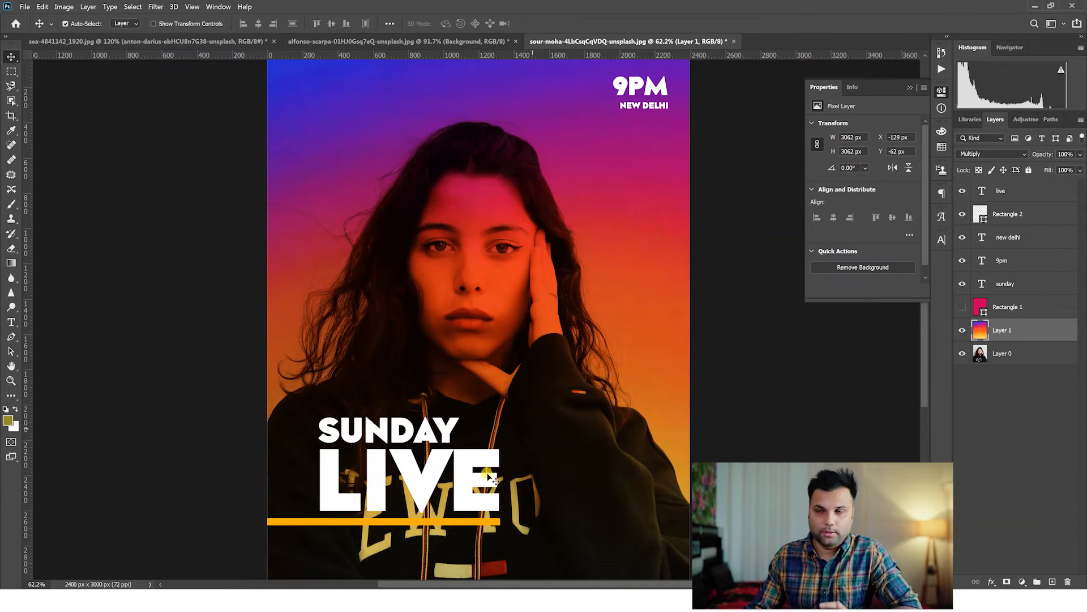
Set the fill of the Rectangle 2 bar beneath LIVE to white ffffff.
{"action": "left_click", "coordinate": [439, 528]}
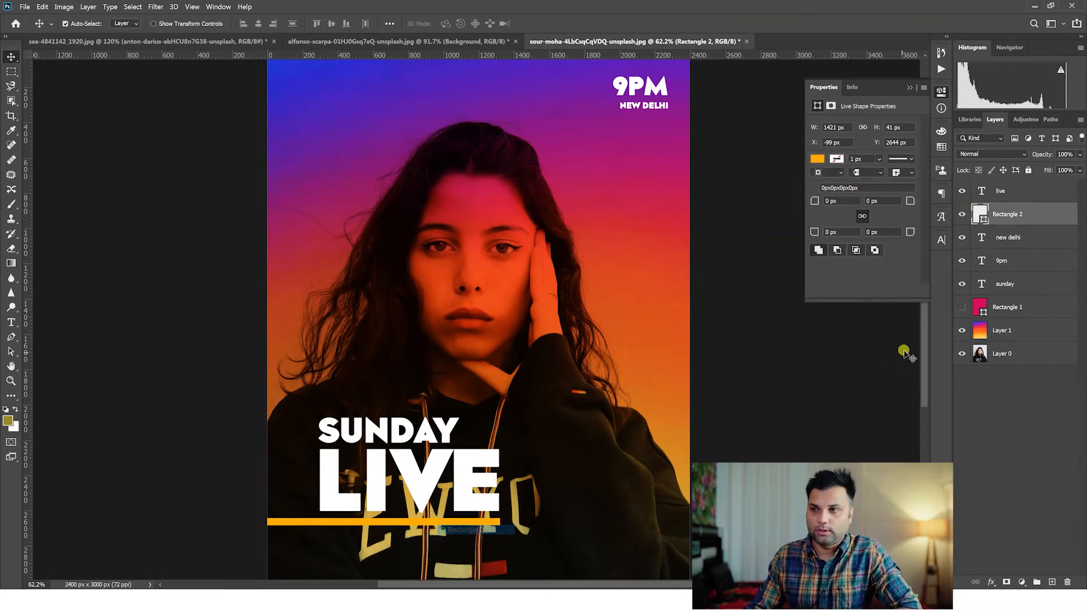
{"action": "double_click", "coordinate": [984, 220]}
{"action": "left_click_drag", "start_coordinate": [765, 177], "coordinate": [685, 70]}
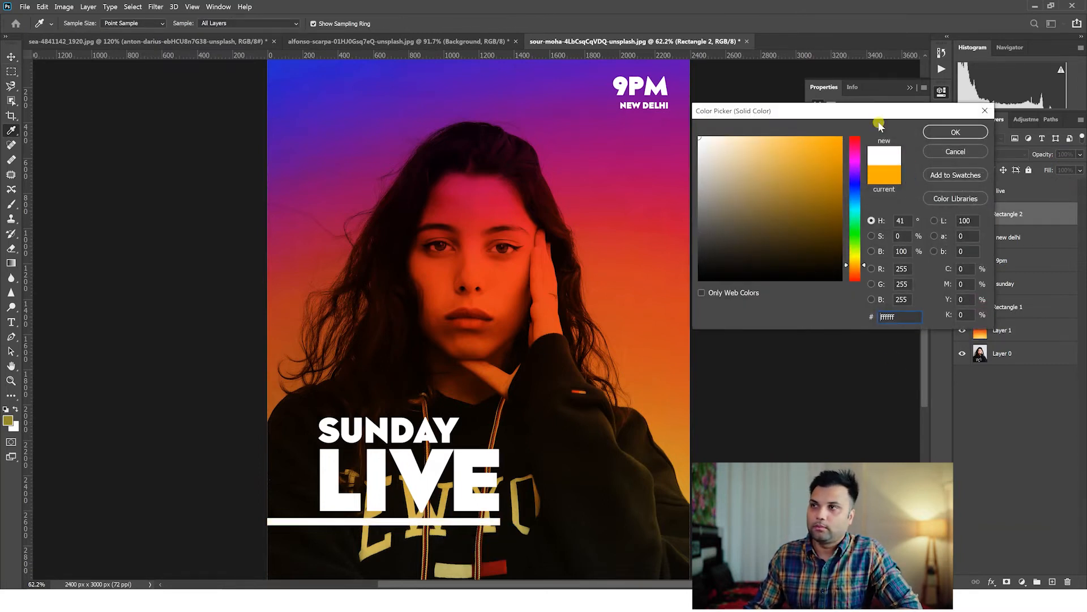
{"action": "left_click", "coordinate": [952, 130]}
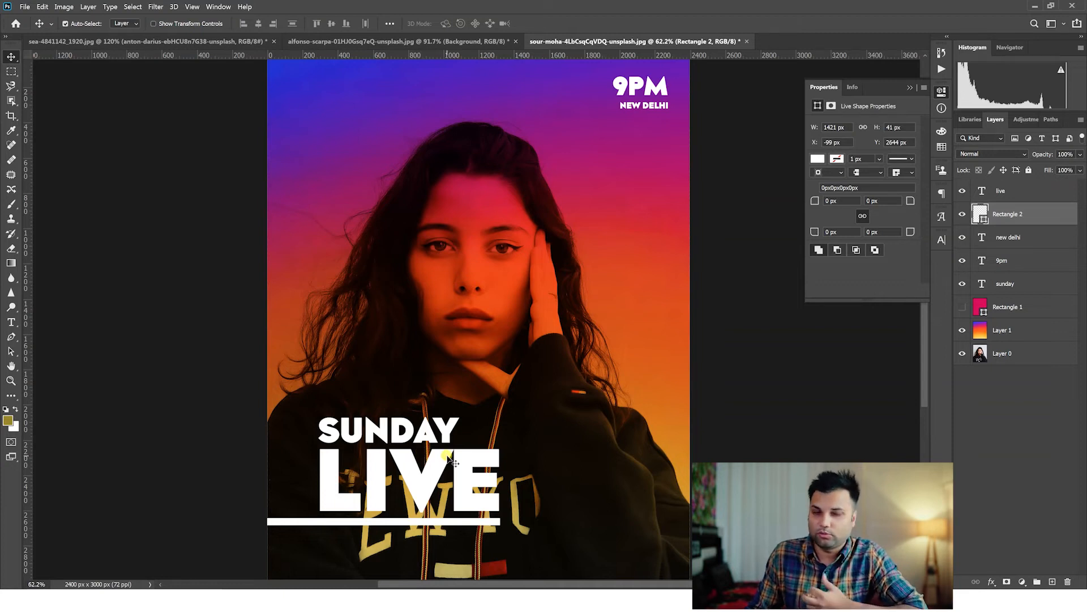
Replace the LIVE text beneath SUNDAY with NIGHT.
{"action": "left_click", "coordinate": [430, 437]}
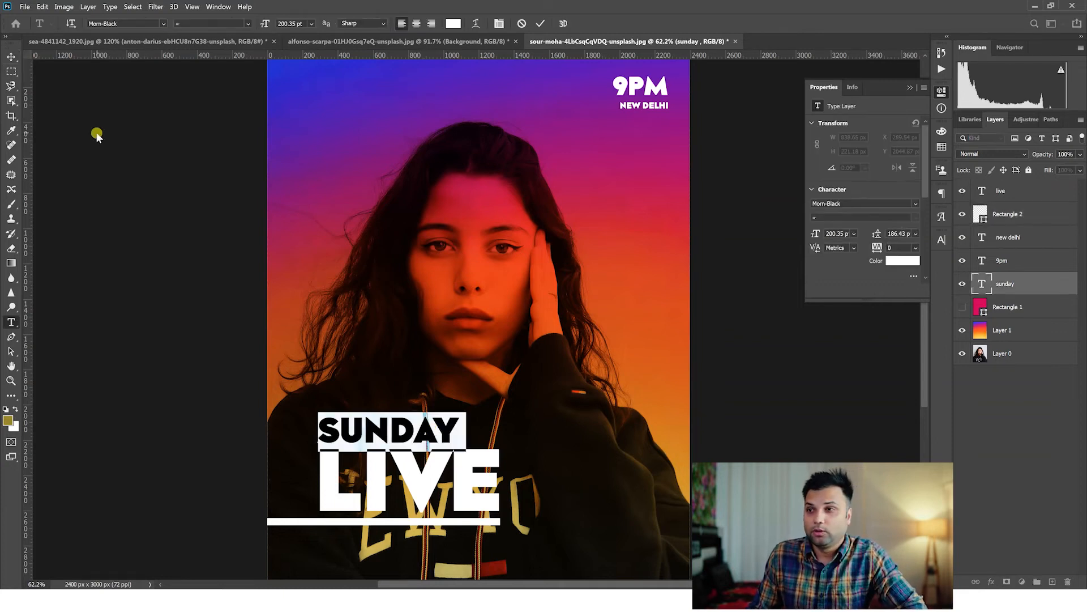
{"action": "double_click", "coordinate": [444, 485]}
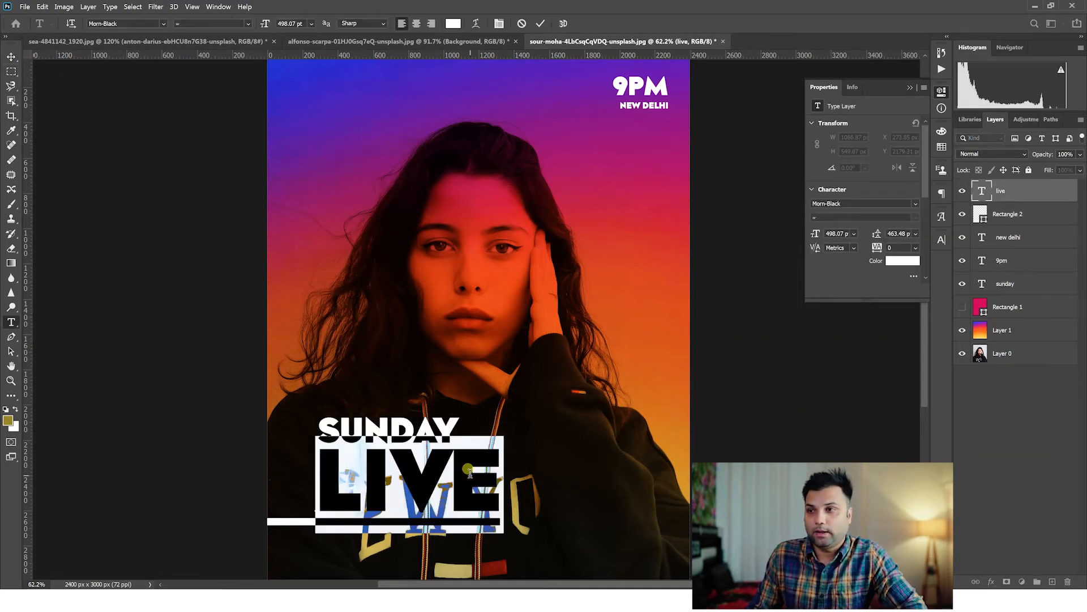
{"action": "type", "text": "NIGHT"}
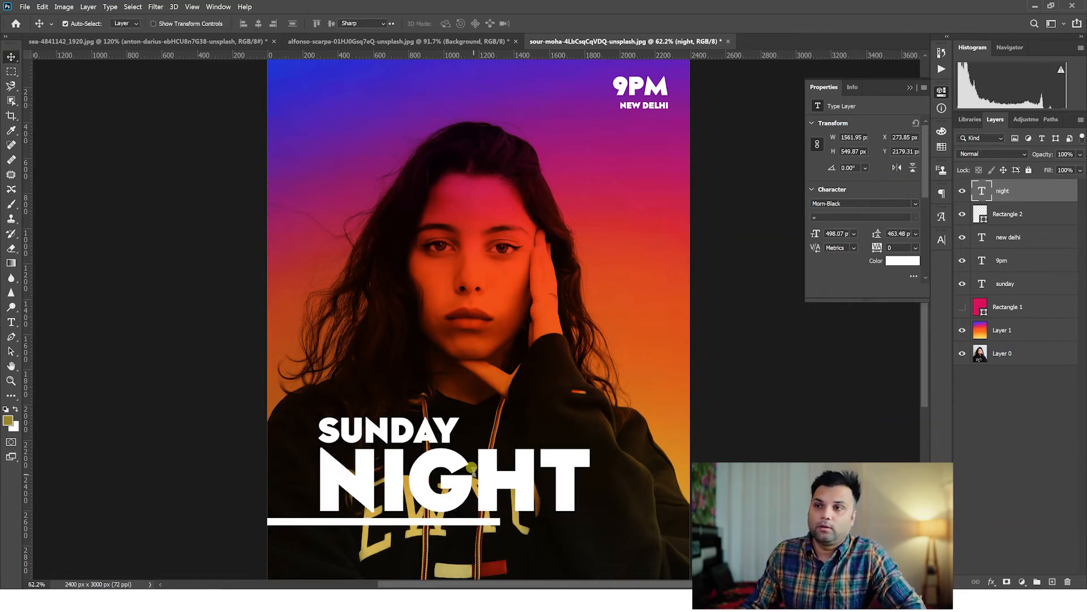
Set the font of the NIGHT text to Morn-ExtraLight.
{"action": "key", "text": "ctrl+a"}
{"action": "left_click", "coordinate": [136, 23]}
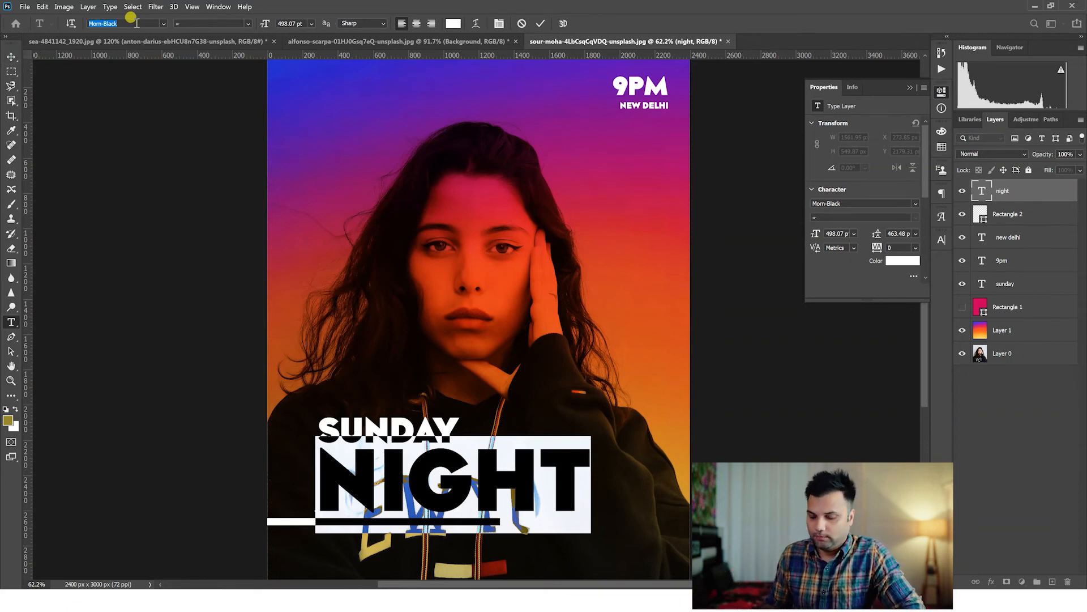
{"action": "type", "text": "morn"}
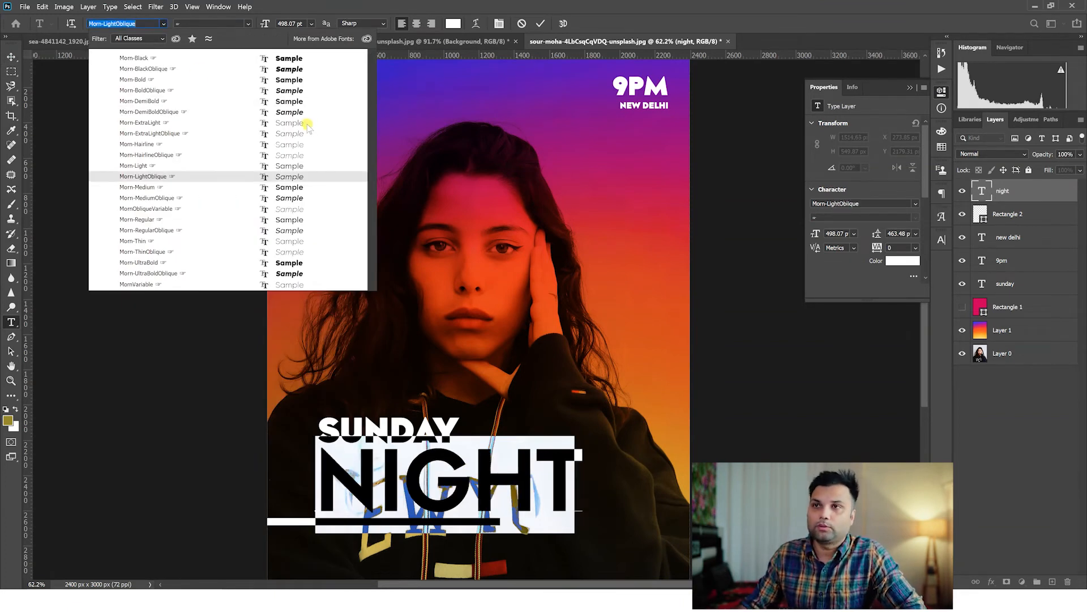
{"action": "left_click", "coordinate": [306, 123]}
{"action": "left_click", "coordinate": [11, 56]}
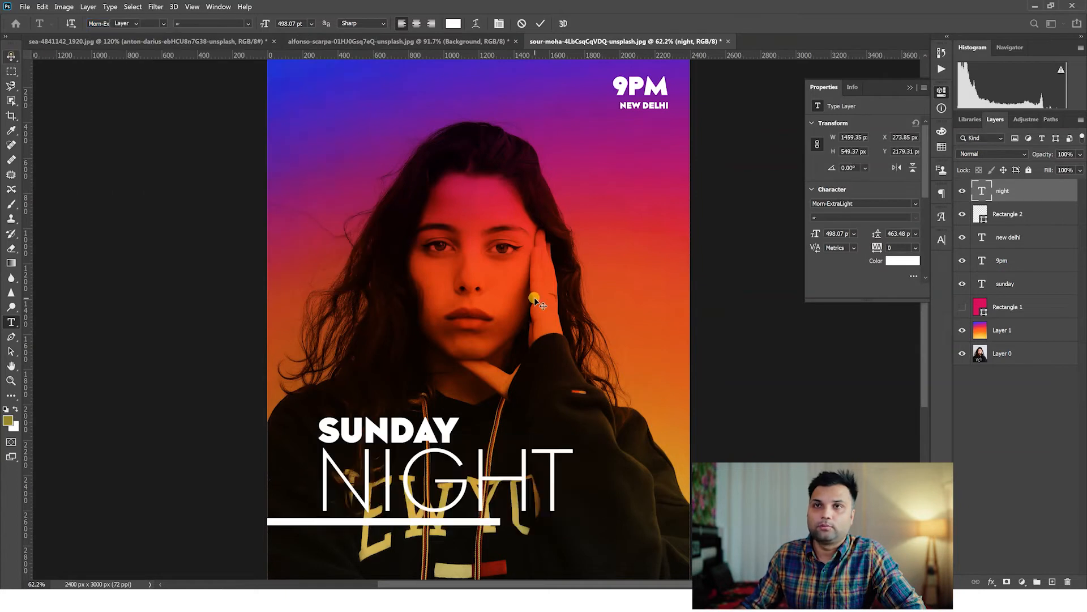
Select the gradient Layer 1, switch to Chrome, and search Google Images for "night".
{"action": "left_click", "coordinate": [1012, 331]}
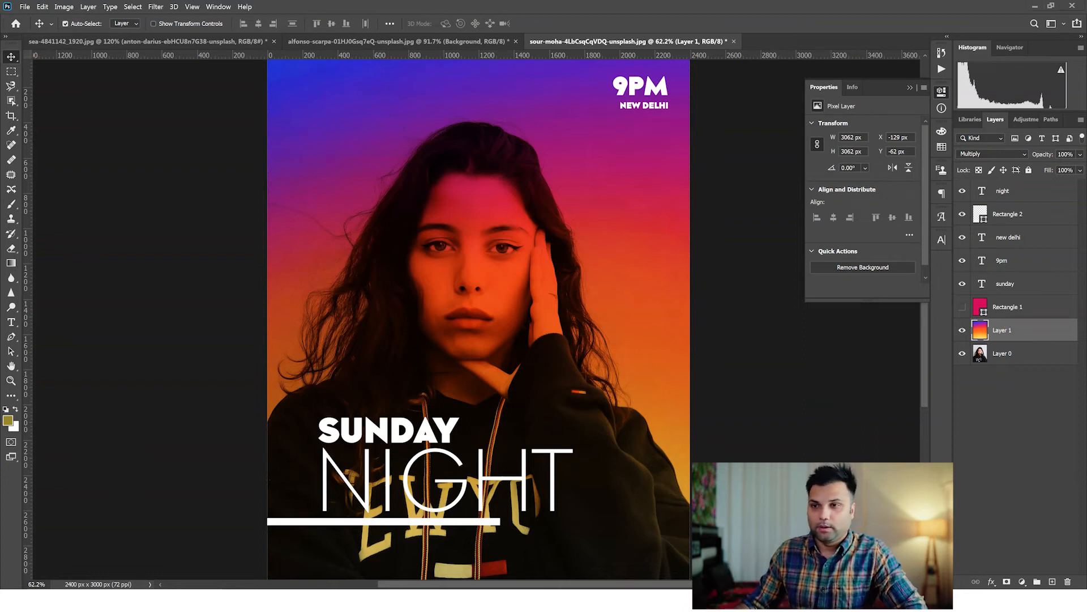
{"action": "key", "text": "alt+Tab"}
{"action": "left_click_drag", "start_coordinate": [247, 60], "coordinate": [113, 49]}
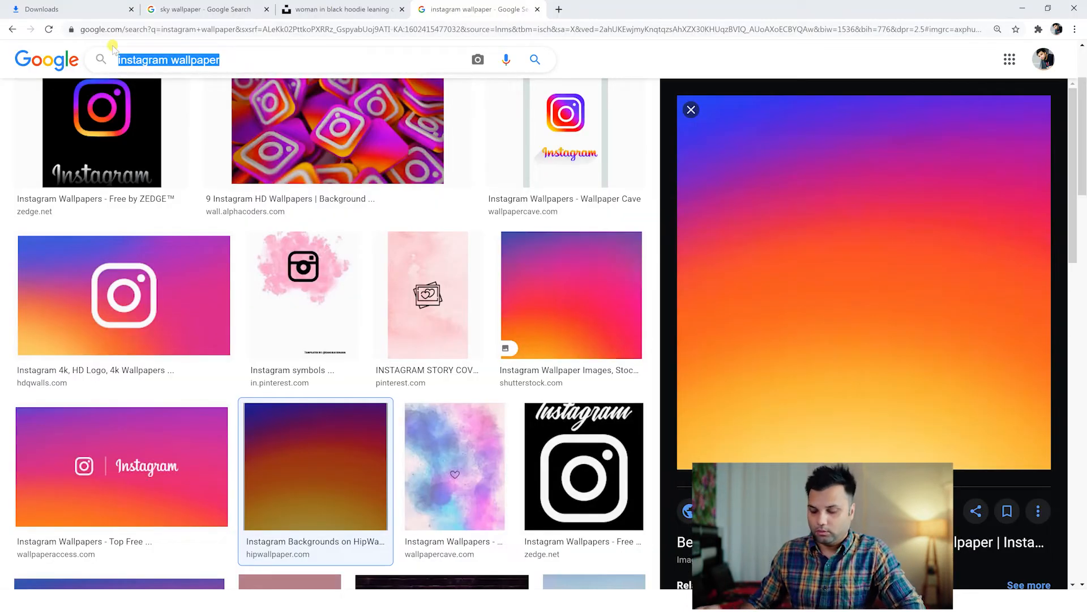
{"action": "type", "text": "night"}
{"action": "key", "text": "Return"}
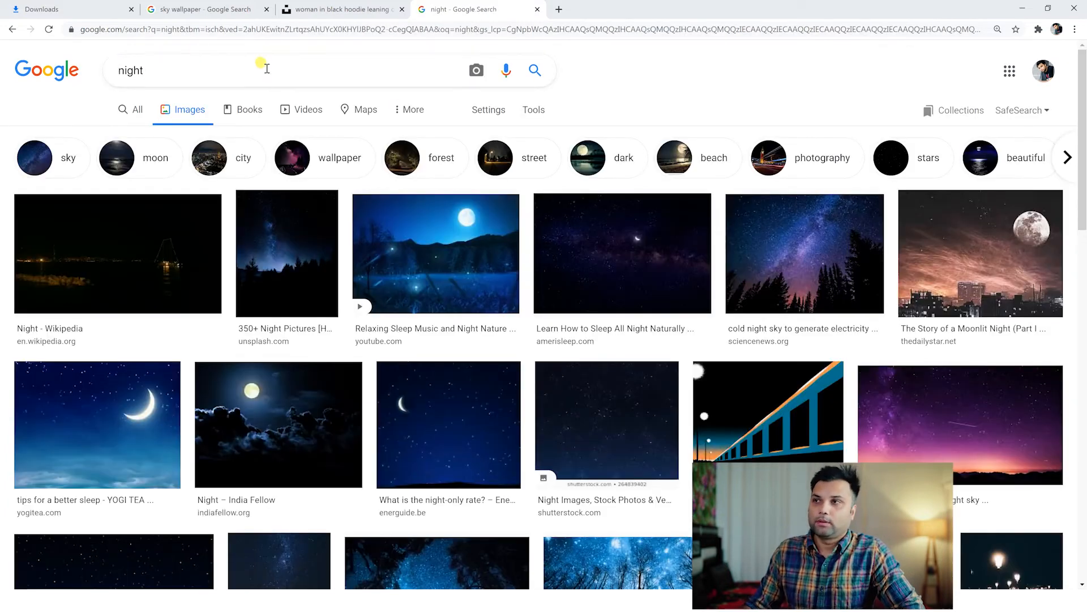
Search Google Images for "night club lights".
{"action": "left_click", "coordinate": [267, 68]}
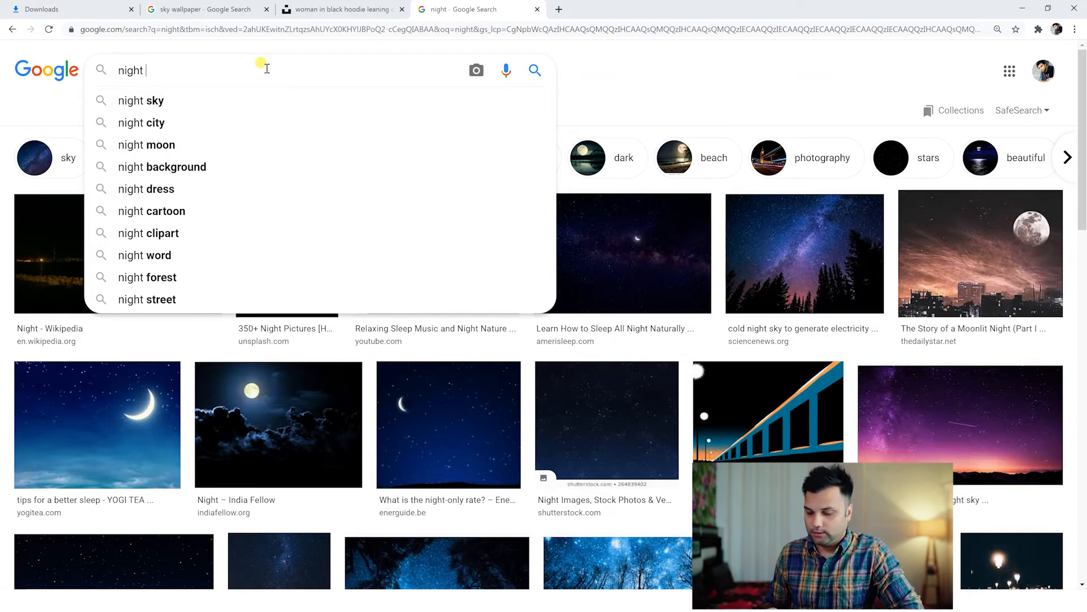
{"action": "type", "text": "blu"}
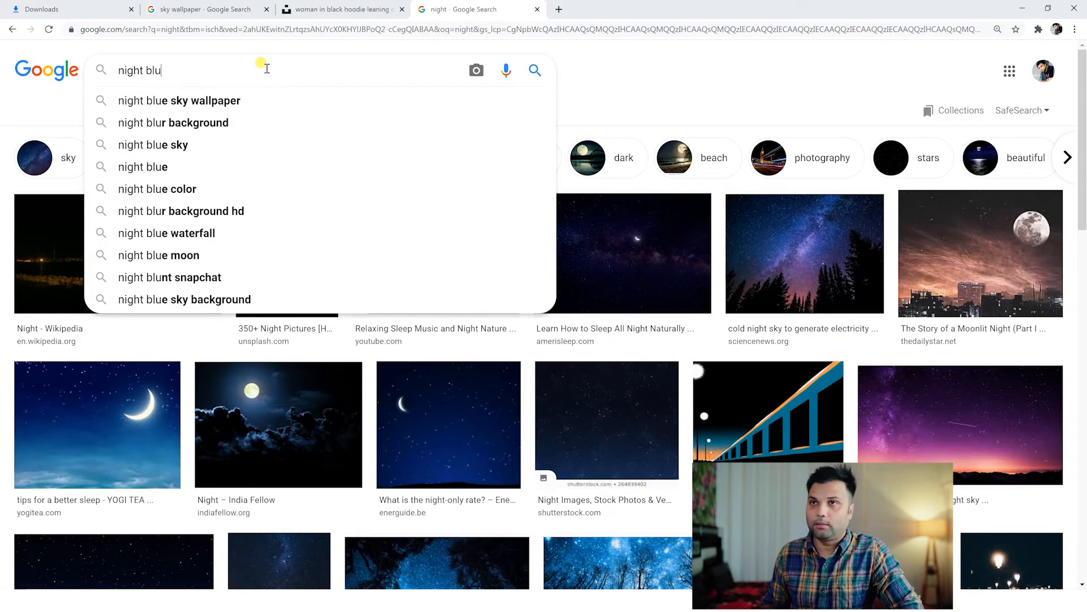
{"action": "key", "text": "BackSpace"}
{"action": "key", "text": "BackSpace"}
{"action": "key", "text": "BackSpace"}
{"action": "type", "text": "c"}
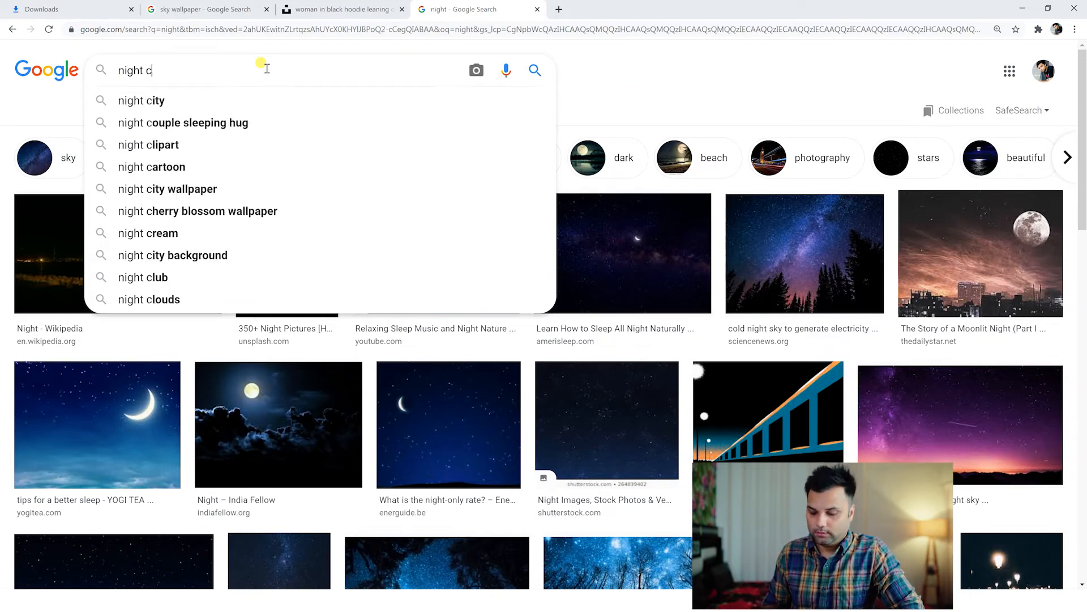
{"action": "type", "text": "lub li"}
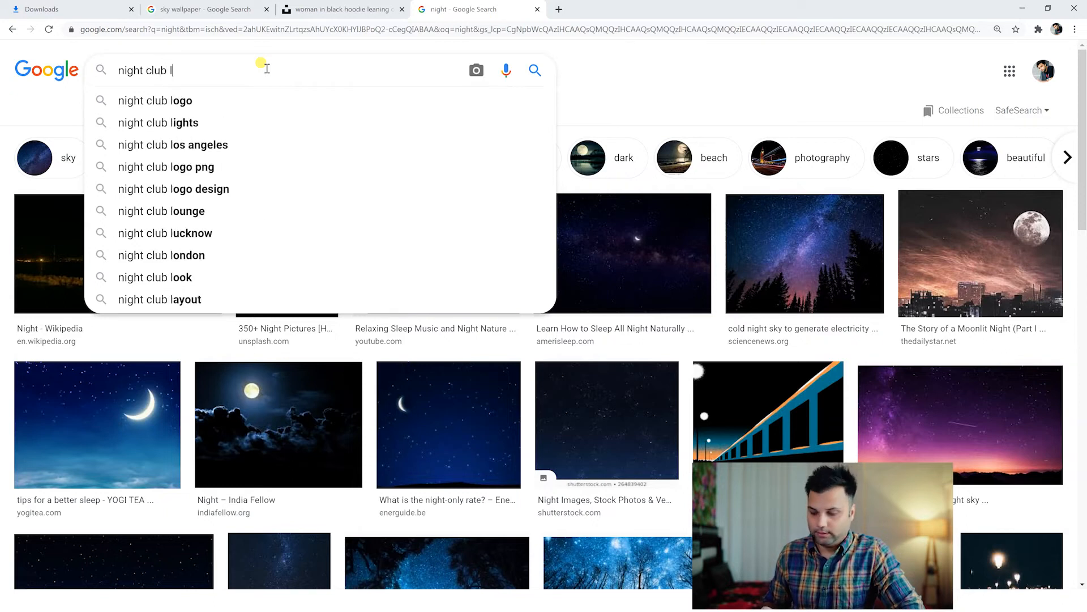
{"action": "type", "text": "ghts"}
{"action": "key", "text": "Return"}
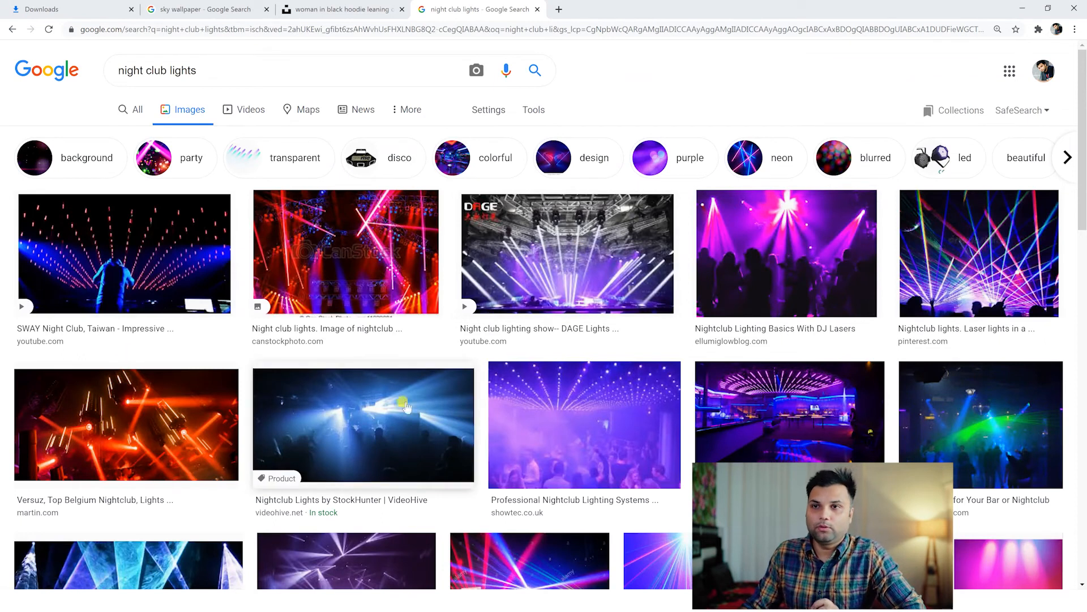
Open the red-lit crowd photo from "The Best Techno Clubs in Berlin" via the related images of the Versuz nightclub result and copy it.
{"action": "scroll", "coordinate": [602, 388], "scroll_direction": "down", "scroll_amount": 5}
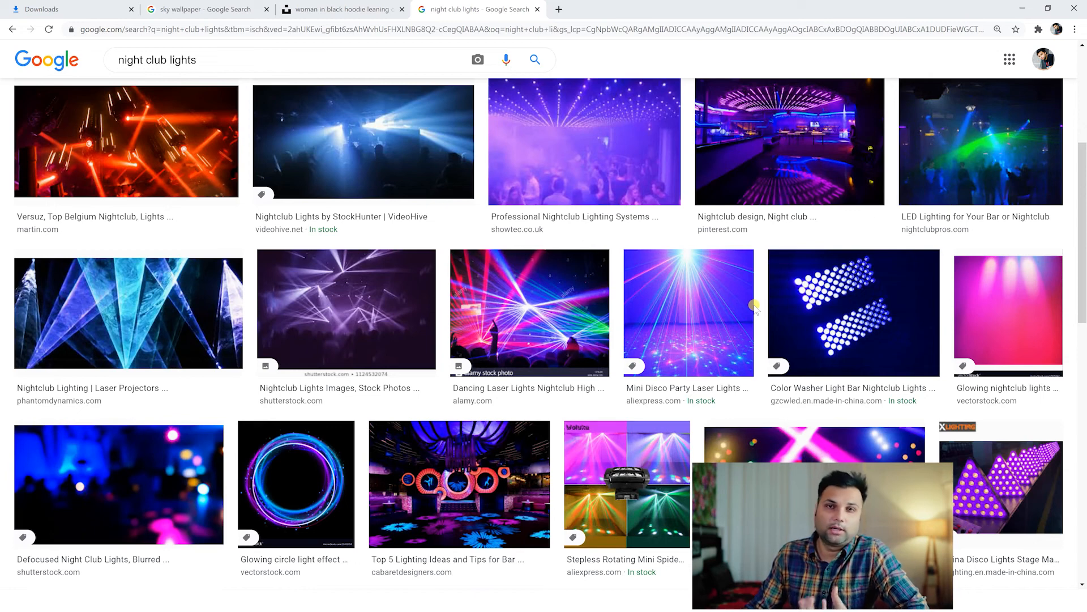
{"action": "scroll", "coordinate": [754, 306], "scroll_direction": "down", "scroll_amount": 9}
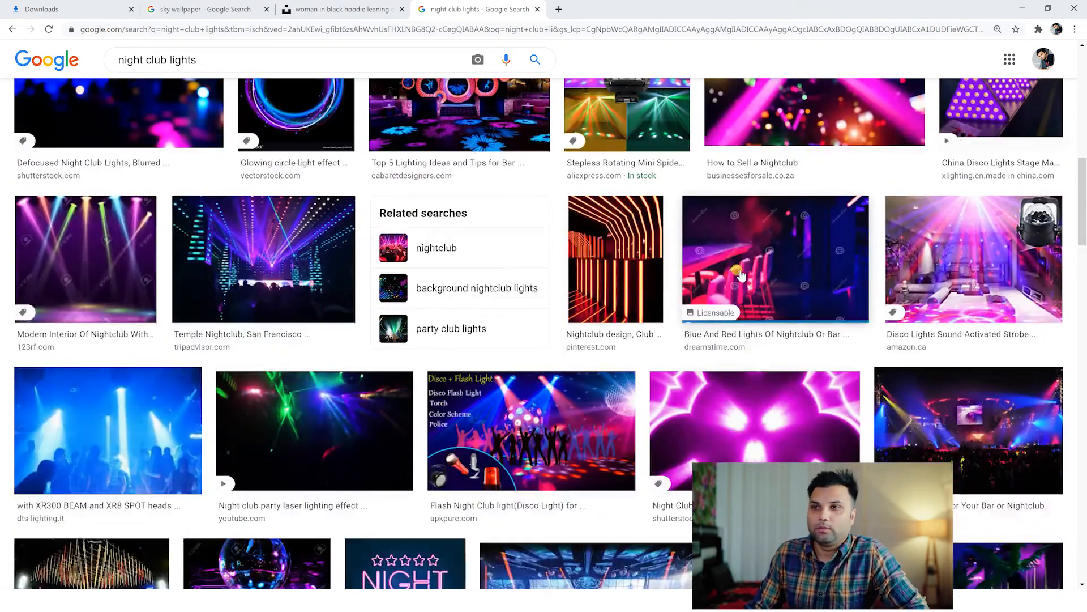
{"action": "scroll", "coordinate": [527, 400], "scroll_direction": "up", "scroll_amount": 15}
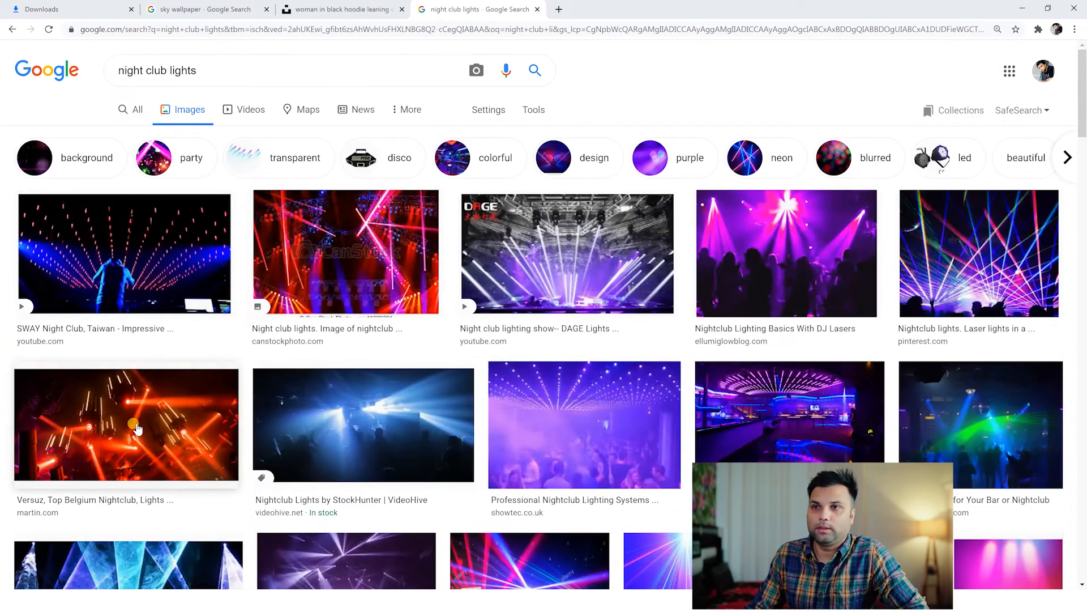
{"action": "left_click", "coordinate": [136, 428]}
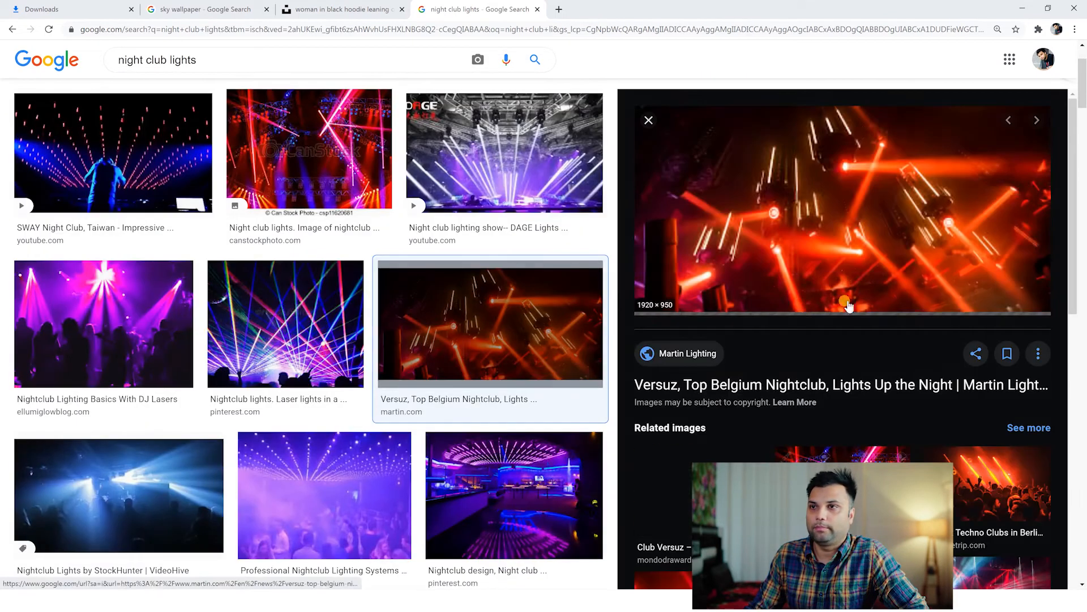
{"action": "right_click", "coordinate": [825, 225]}
{"action": "left_click", "coordinate": [994, 487]}
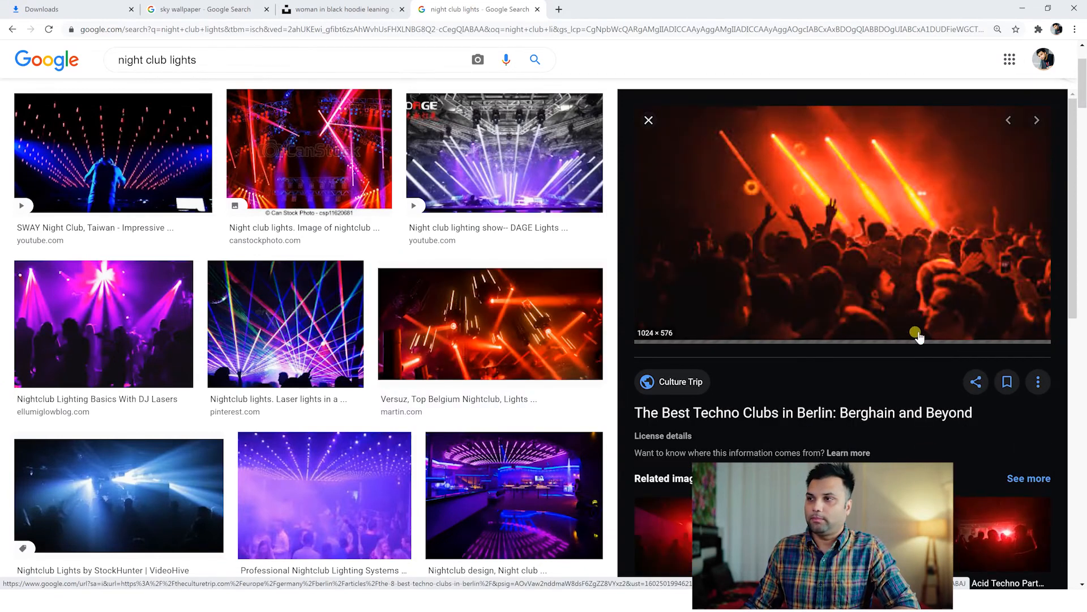
{"action": "scroll", "coordinate": [917, 335], "scroll_direction": "down", "scroll_amount": 3}
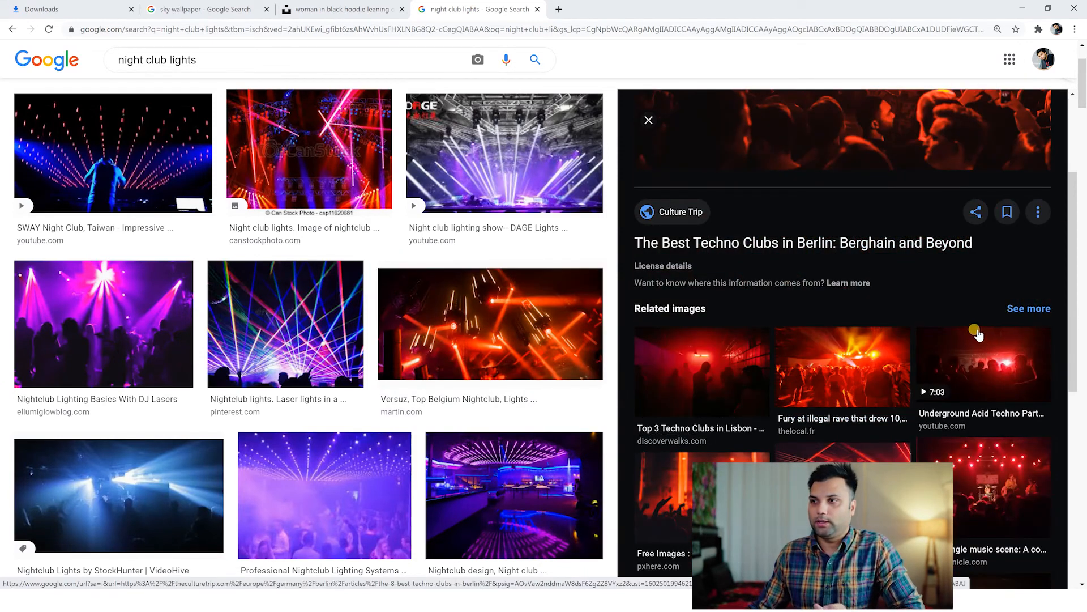
{"action": "scroll", "coordinate": [979, 335], "scroll_direction": "up", "scroll_amount": 3}
{"action": "right_click", "coordinate": [821, 203]}
{"action": "left_click", "coordinate": [859, 324]}
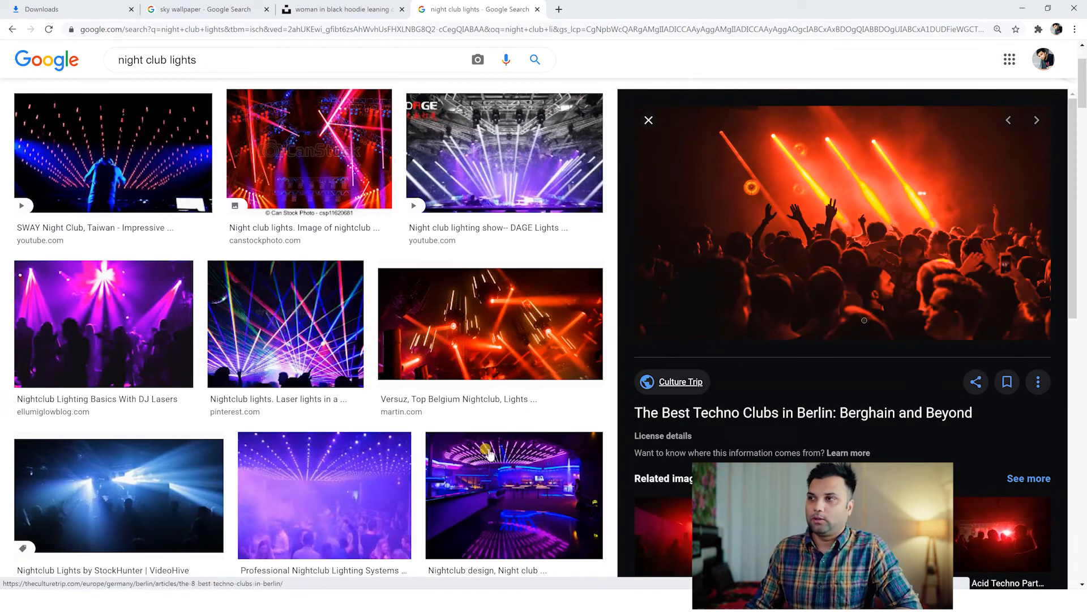
Switch to Photoshop and paste the copied crowd photo directly above the portrait Layer 0.
{"action": "left_click", "coordinate": [352, 601]}
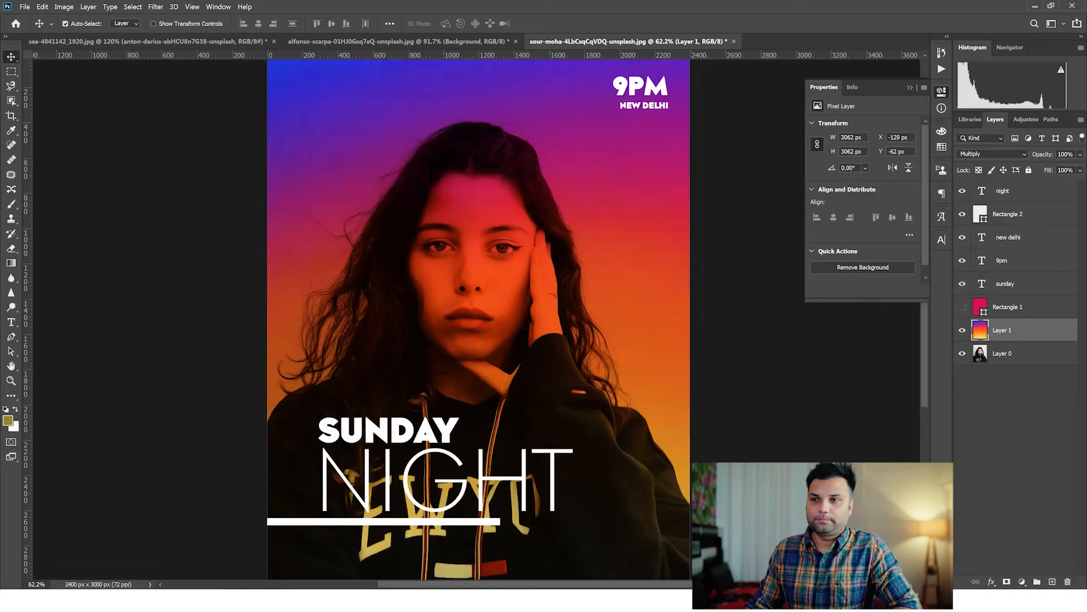
{"action": "left_click", "coordinate": [1015, 354]}
{"action": "left_click", "coordinate": [1019, 329]}
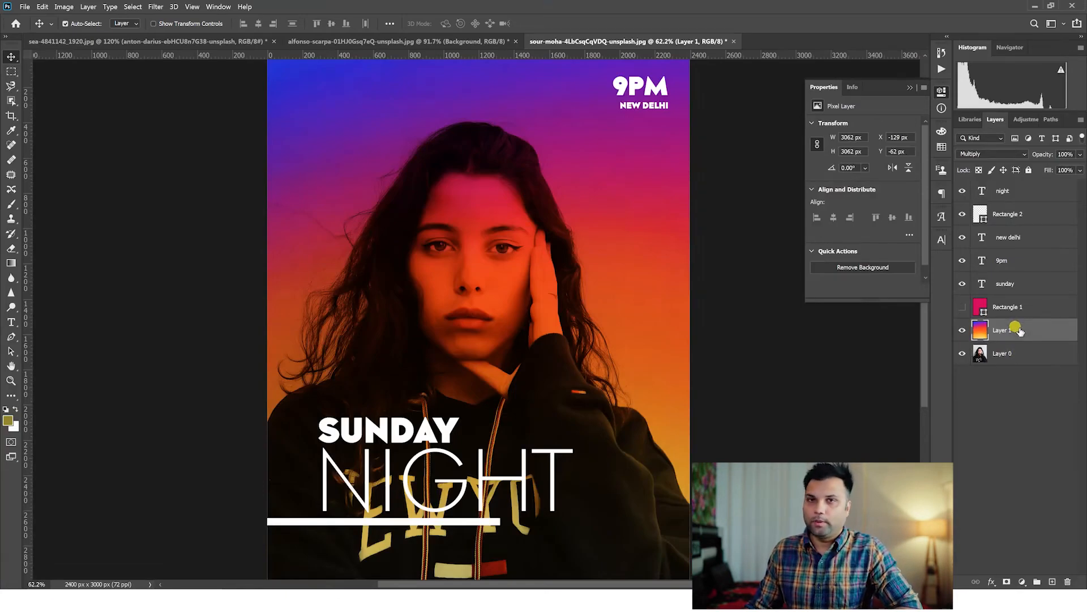
{"action": "left_click", "coordinate": [1015, 353]}
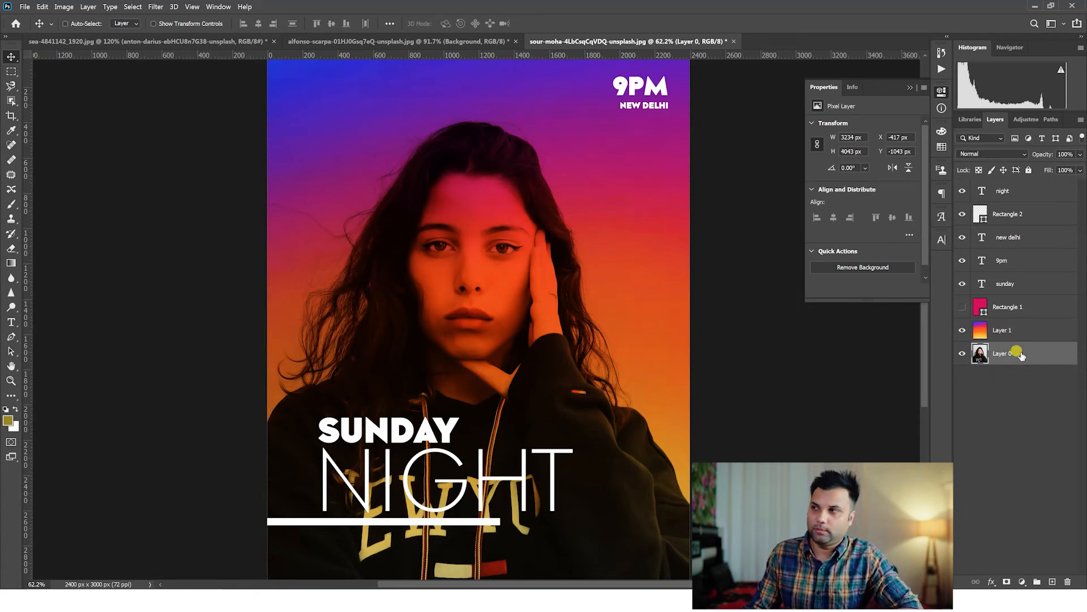
{"action": "key", "text": "ctrl+v"}
Scale the crowd photo to about 3221 × 1812 px and position it across the lower part of the poster.
{"action": "key", "text": "ctrl+t"}
{"action": "left_click_drag", "start_coordinate": [514, 322], "coordinate": [339, 573]}
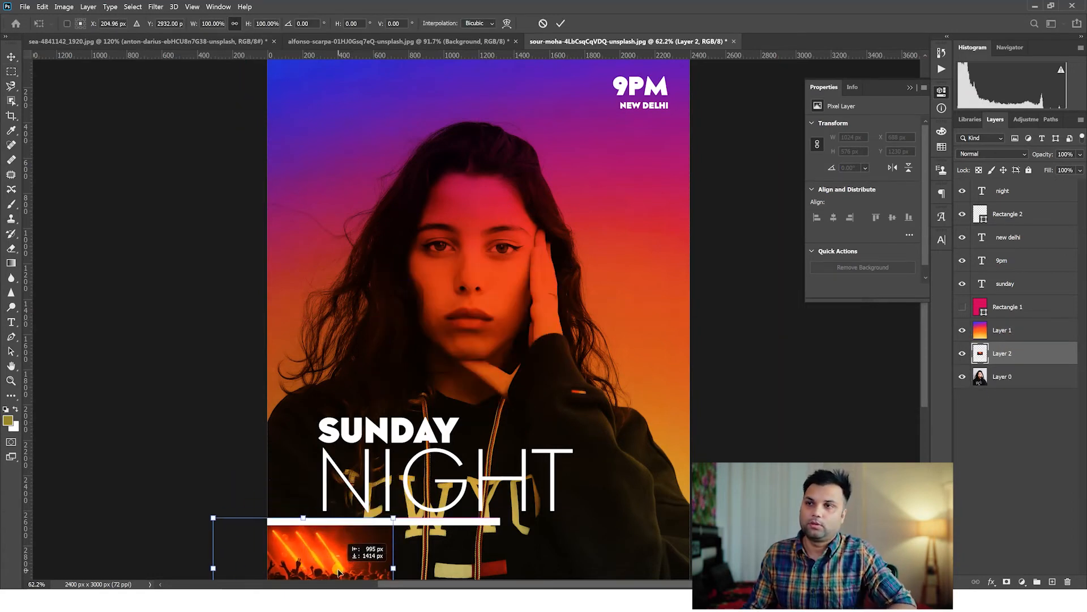
{"action": "left_click_drag", "start_coordinate": [393, 517], "coordinate": [782, 301]}
{"action": "left_click_drag", "start_coordinate": [535, 448], "coordinate": [487, 450]}
{"action": "key", "text": "Return"}
Compare Multiply, Screen and Color Dodge on the crowd photo's Layer 2, settling on the Lighten blend mode.
{"action": "left_click", "coordinate": [986, 155]}
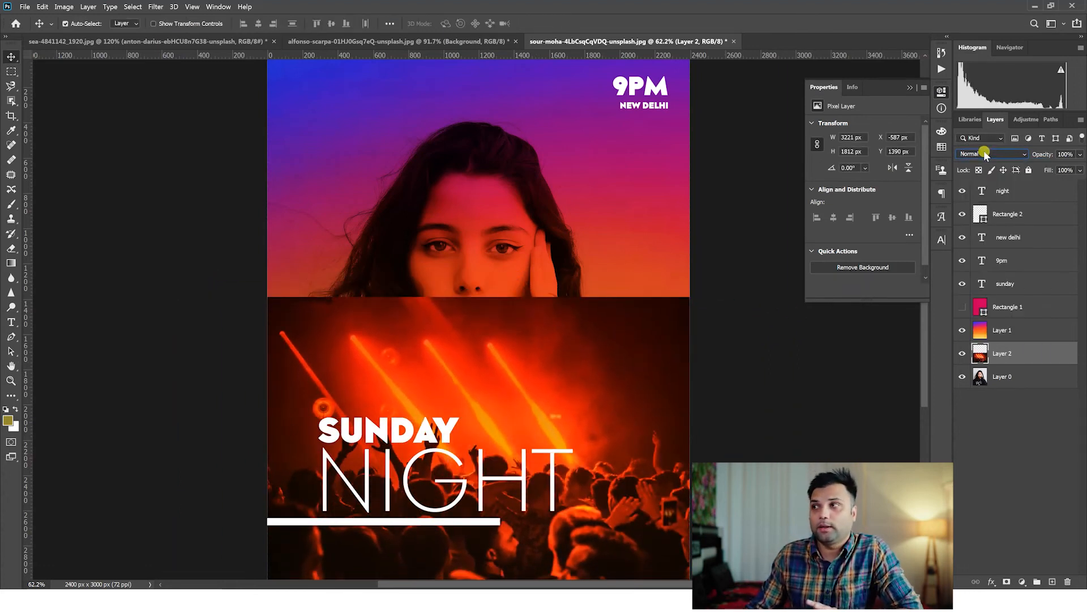
{"action": "key", "text": "Down"}
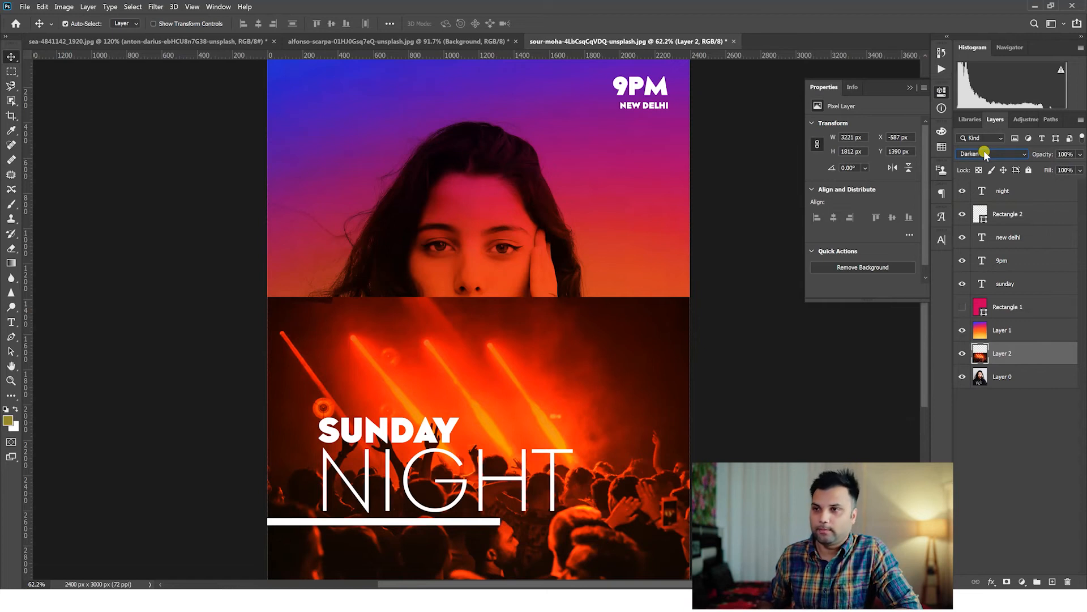
{"action": "key", "text": "Down"}
{"action": "key", "text": "Down"}
{"action": "key", "text": "Down"}
{"action": "key", "text": "Down"}
{"action": "key", "text": "Down"}
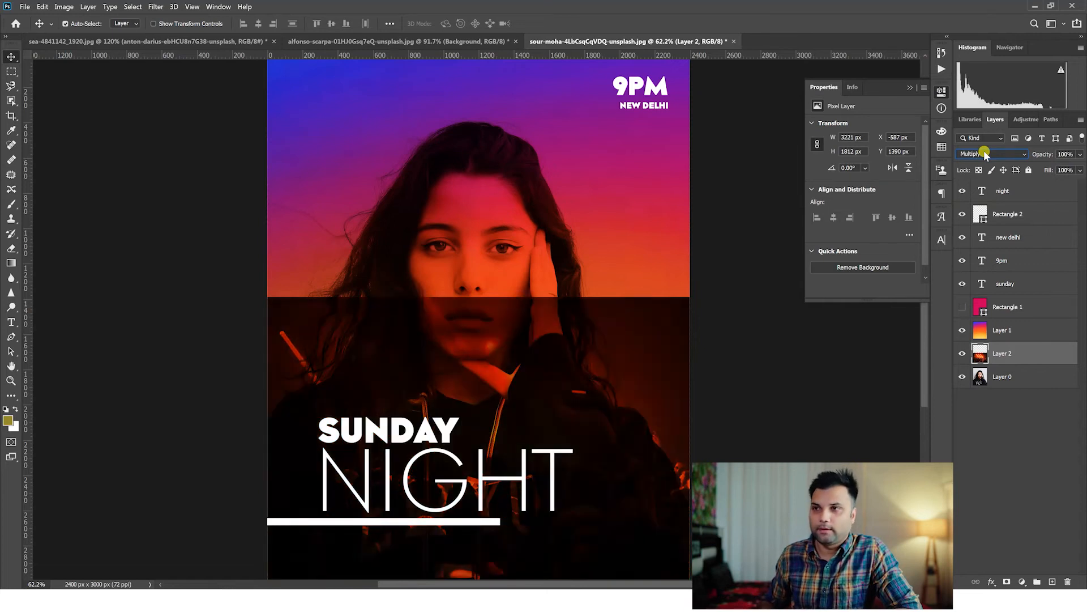
{"action": "key", "text": "Down"}
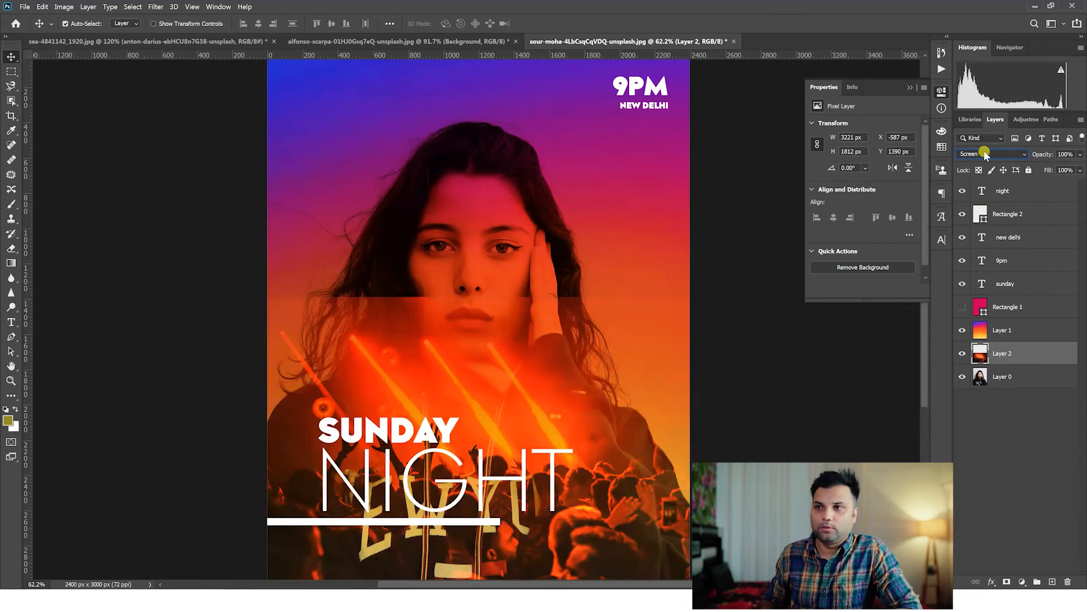
{"action": "key", "text": "Up"}
{"action": "key", "text": "Down"}
{"action": "key", "text": "Up"}
{"action": "key", "text": "Down"}
{"action": "key", "text": "Up"}
{"action": "key", "text": "Down"}
{"action": "key", "text": "Down"}
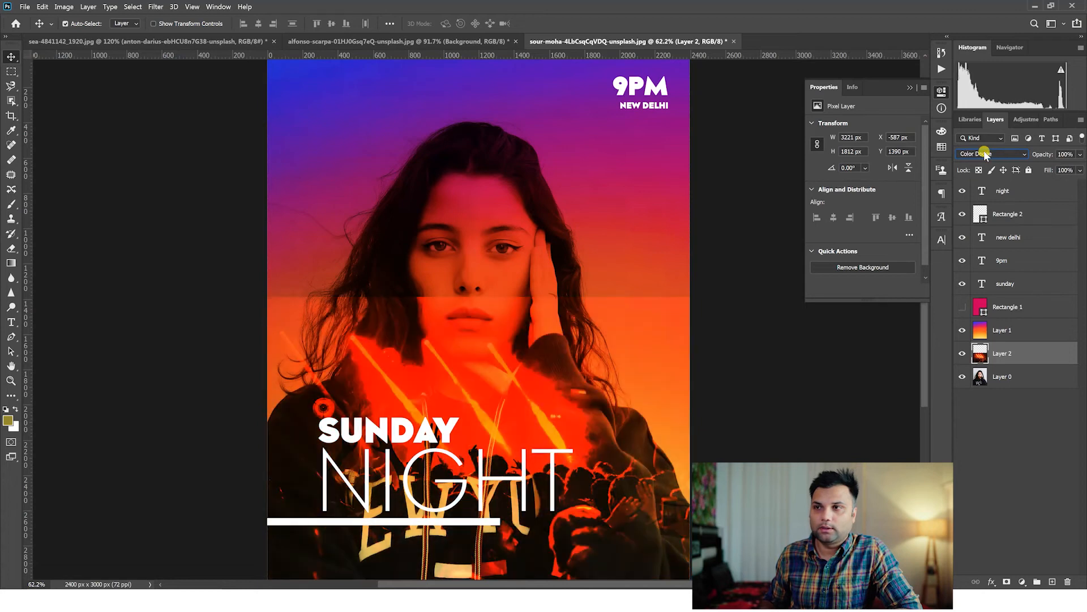
{"action": "key", "text": "Up"}
{"action": "key", "text": "Up"}
{"action": "key", "text": "Down"}
{"action": "key", "text": "Up"}
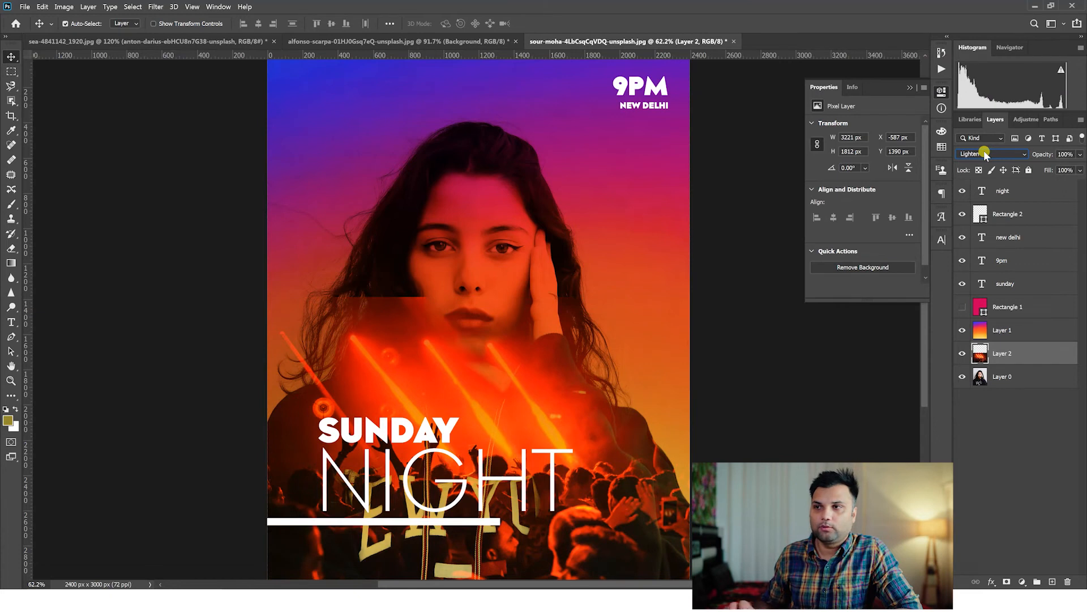
Erase the hard upper edge of the crowd photo with a soft 385 px Eraser at 0% hardness.
{"action": "key", "text": "ctrl+plus"}
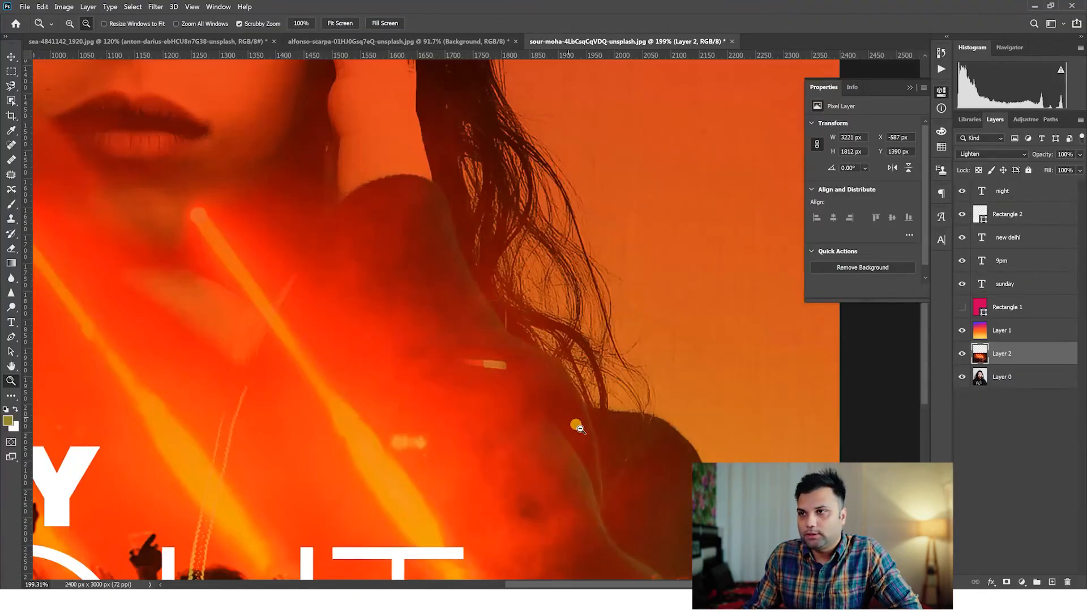
{"action": "scroll", "coordinate": [576, 425], "scroll_direction": "down", "scroll_amount": 16}
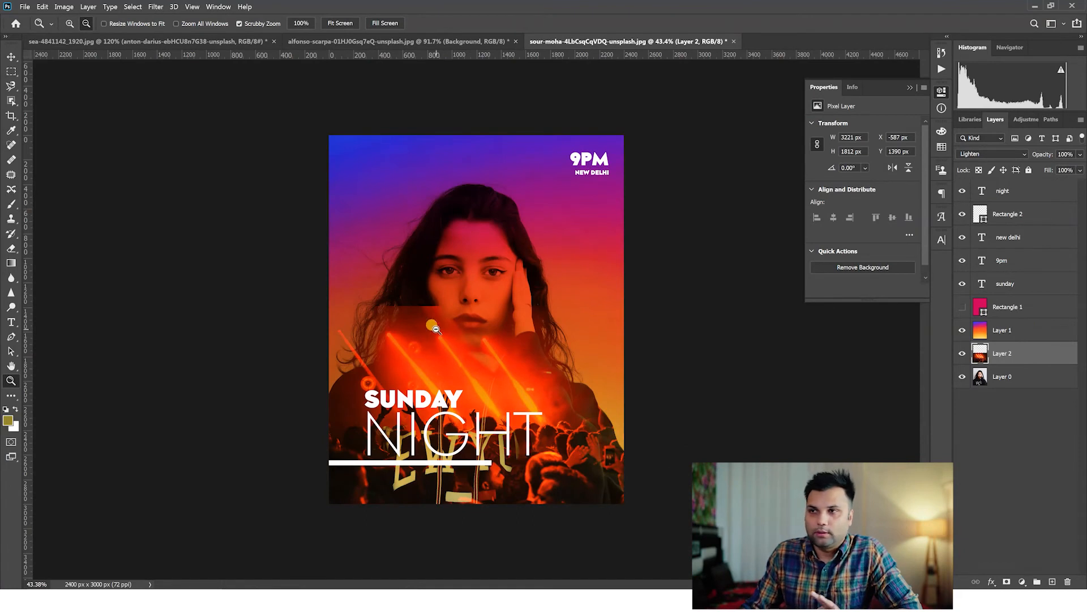
{"action": "left_click", "coordinate": [11, 248]}
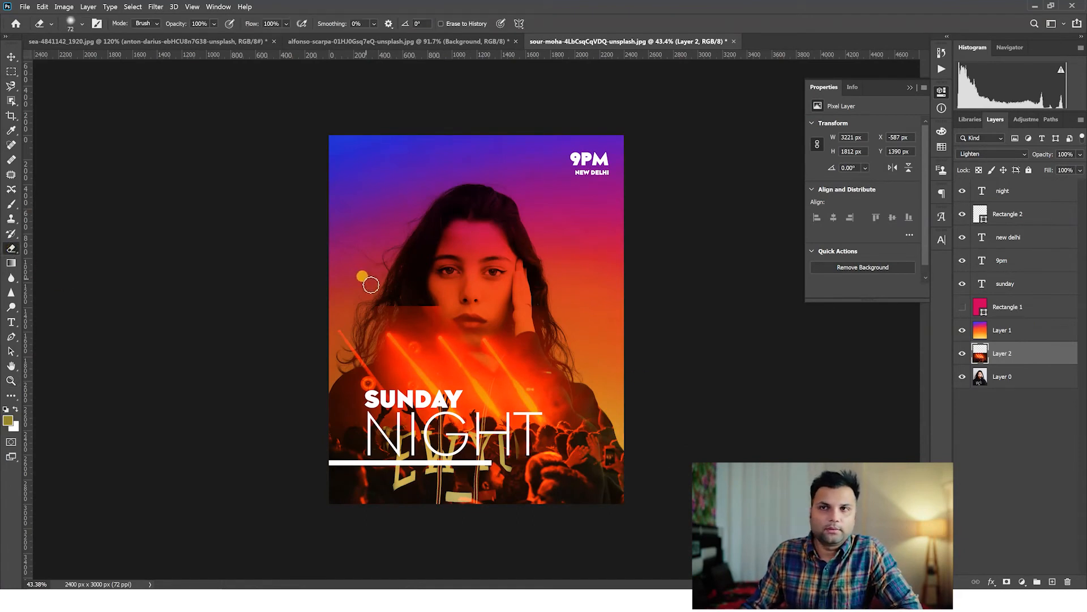
{"action": "right_click", "coordinate": [485, 285]}
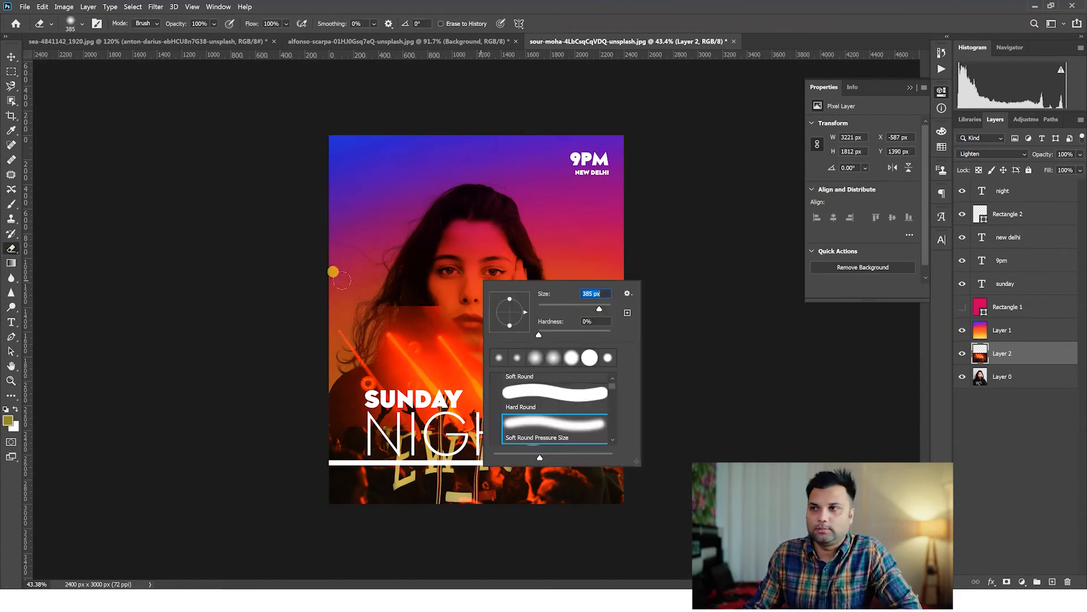
{"action": "left_click_drag", "start_coordinate": [294, 308], "coordinate": [502, 295]}
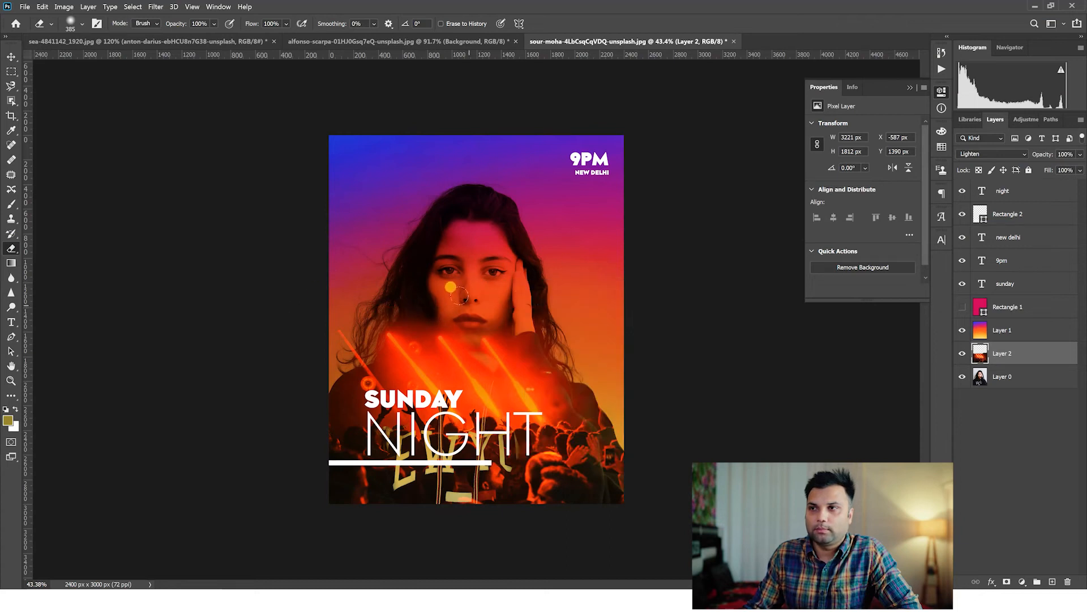
Enlarge the Eraser to 800 px and fade the crowd photo away around the face, hair and lower poster edge.
{"action": "key", "text": "bracketright"}
{"action": "key", "text": "bracketright"}
{"action": "key", "text": "bracketright"}
{"action": "key", "text": "bracketright"}
{"action": "key", "text": "bracketright"}
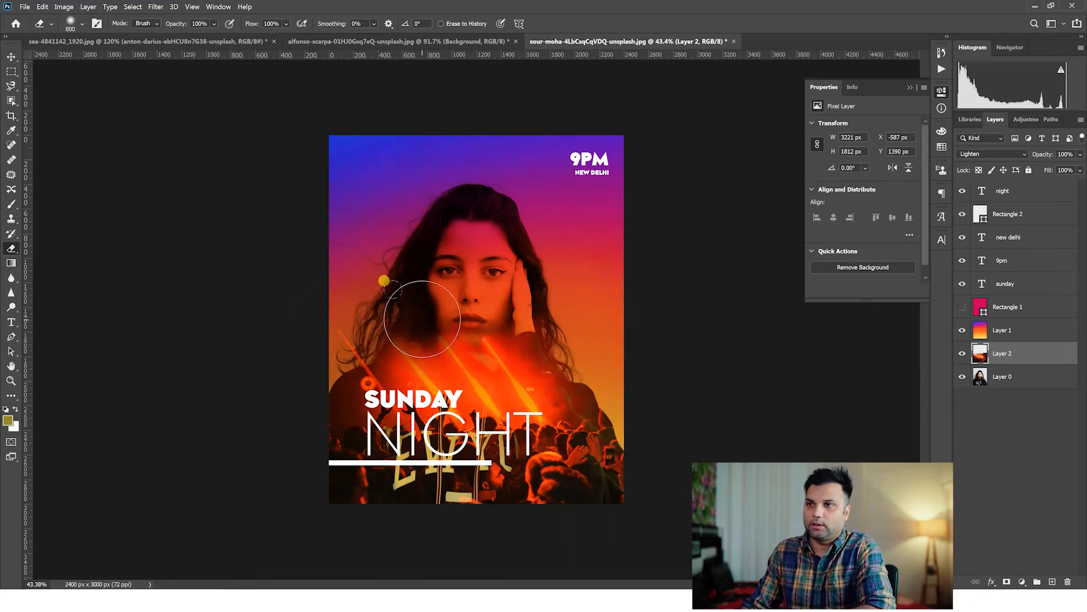
{"action": "mouse_move", "coordinate": [543, 314]}
{"action": "left_mouse_down"}
{"action": "mouse_move", "coordinate": [444, 329]}
{"action": "mouse_move", "coordinate": [346, 327]}
{"action": "left_mouse_up"}
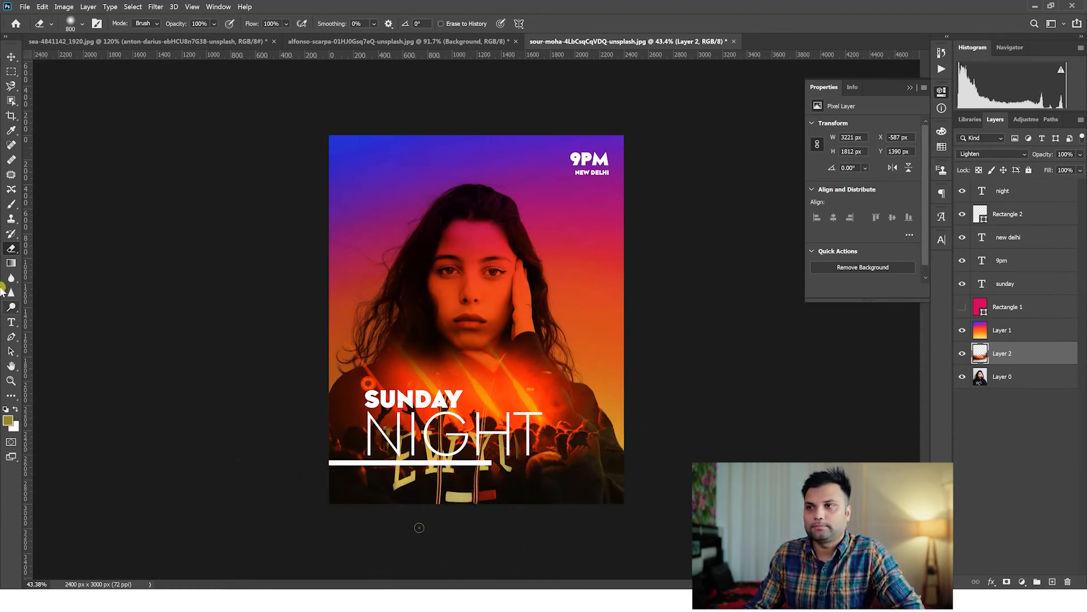
Try Lighten, Screen and Overlay on the gradient Layer 1, ending with the Soft Light blend mode.
{"action": "left_click", "coordinate": [10, 381]}
{"action": "left_click_drag", "start_coordinate": [453, 350], "coordinate": [470, 350]}
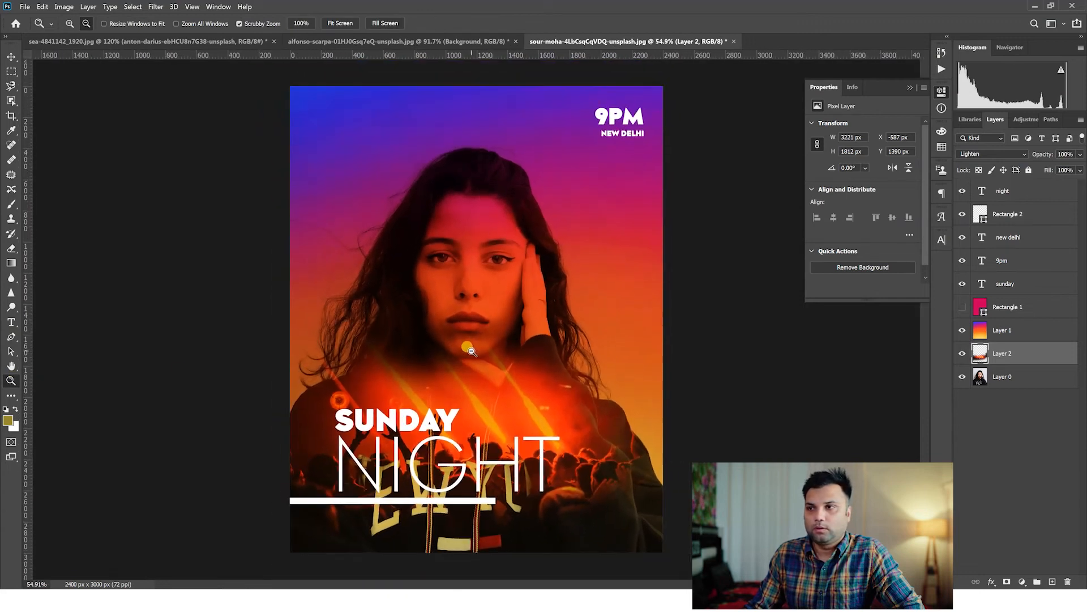
{"action": "left_click", "coordinate": [1006, 329]}
{"action": "left_click", "coordinate": [990, 155]}
{"action": "left_click", "coordinate": [990, 155]}
{"action": "scroll", "coordinate": [990, 155], "scroll_direction": "down", "scroll_amount": 5}
{"action": "scroll", "coordinate": [990, 155], "scroll_direction": "up", "scroll_amount": 5}
{"action": "scroll", "coordinate": [991, 155], "scroll_direction": "down", "scroll_amount": 6}
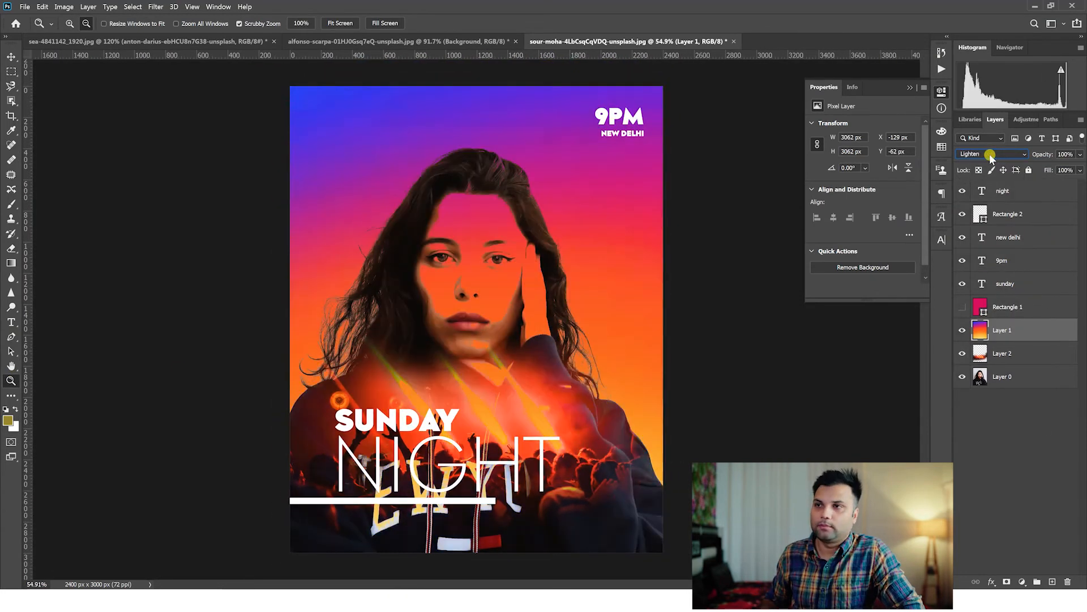
{"action": "scroll", "coordinate": [990, 155], "scroll_direction": "down", "scroll_amount": 1}
{"action": "scroll", "coordinate": [991, 155], "scroll_direction": "up", "scroll_amount": 1}
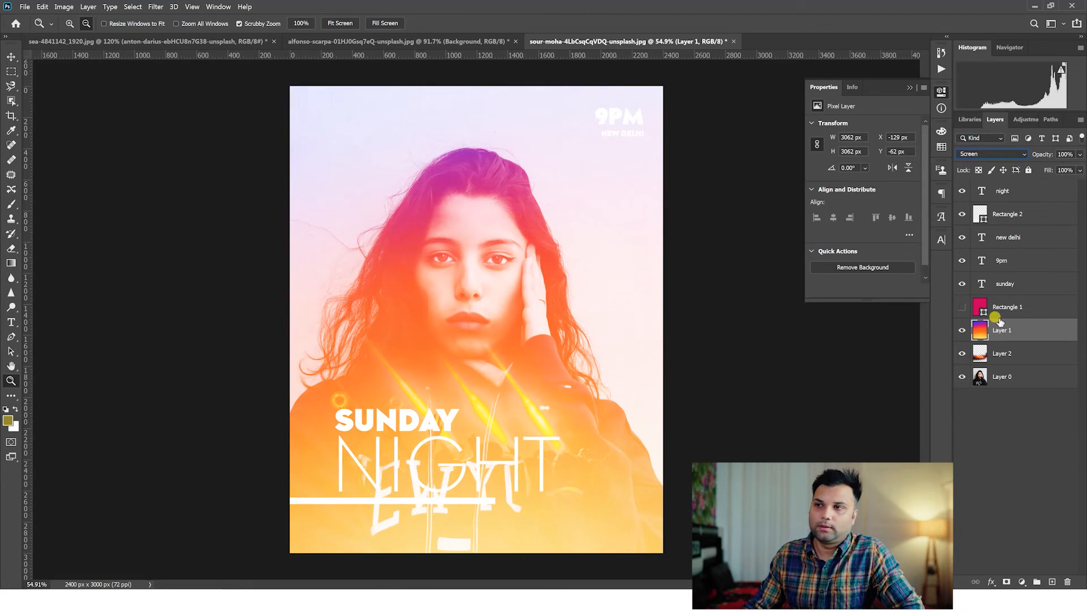
{"action": "scroll", "coordinate": [988, 150], "scroll_direction": "down", "scroll_amount": 4}
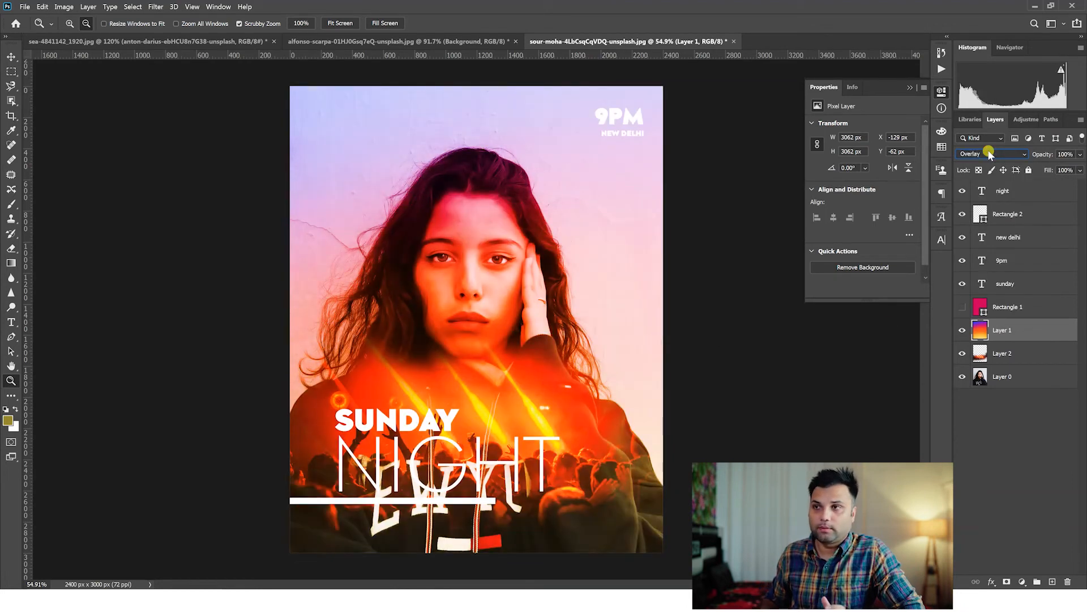
{"action": "scroll", "coordinate": [988, 150], "scroll_direction": "down", "scroll_amount": 1}
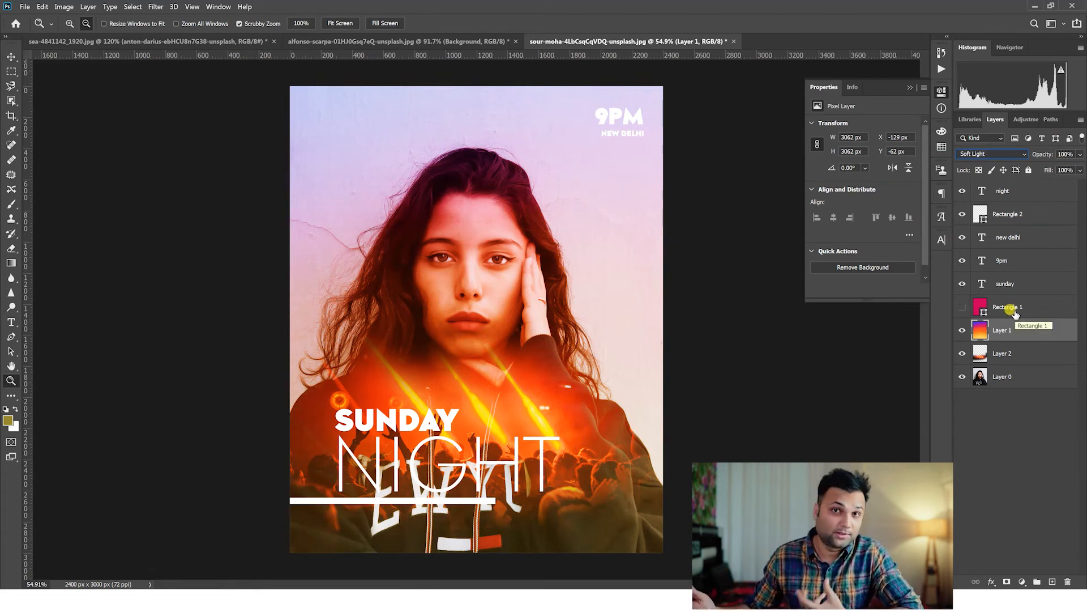
Show the Rectangle 1 colour overlay and change its fill from pink to bright red after trying blue and magenta hues.
{"action": "left_click", "coordinate": [971, 307]}
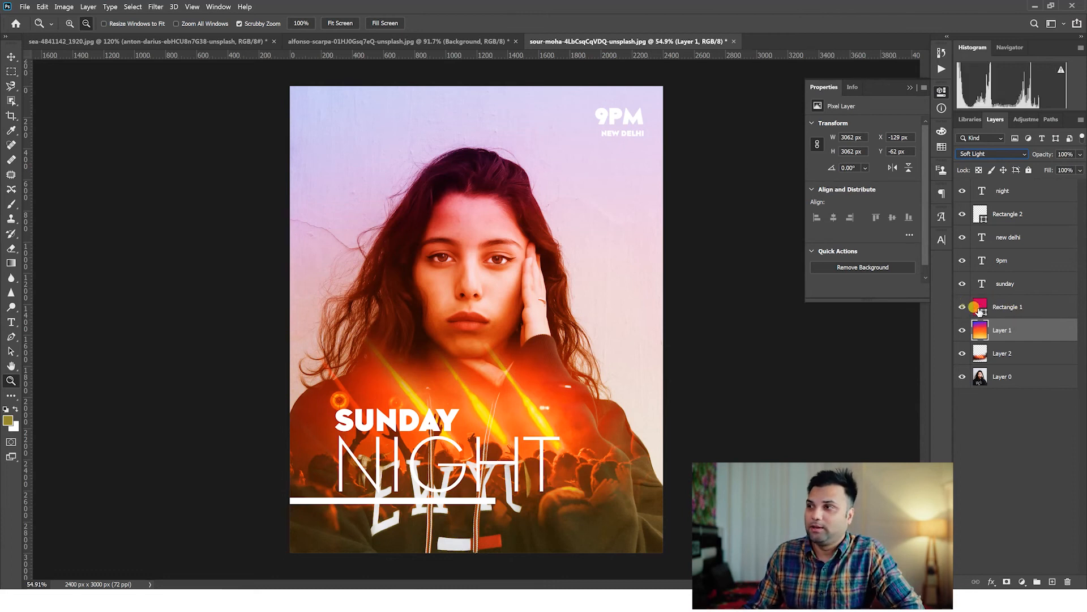
{"action": "double_click", "coordinate": [980, 309]}
{"action": "left_click", "coordinate": [857, 201]}
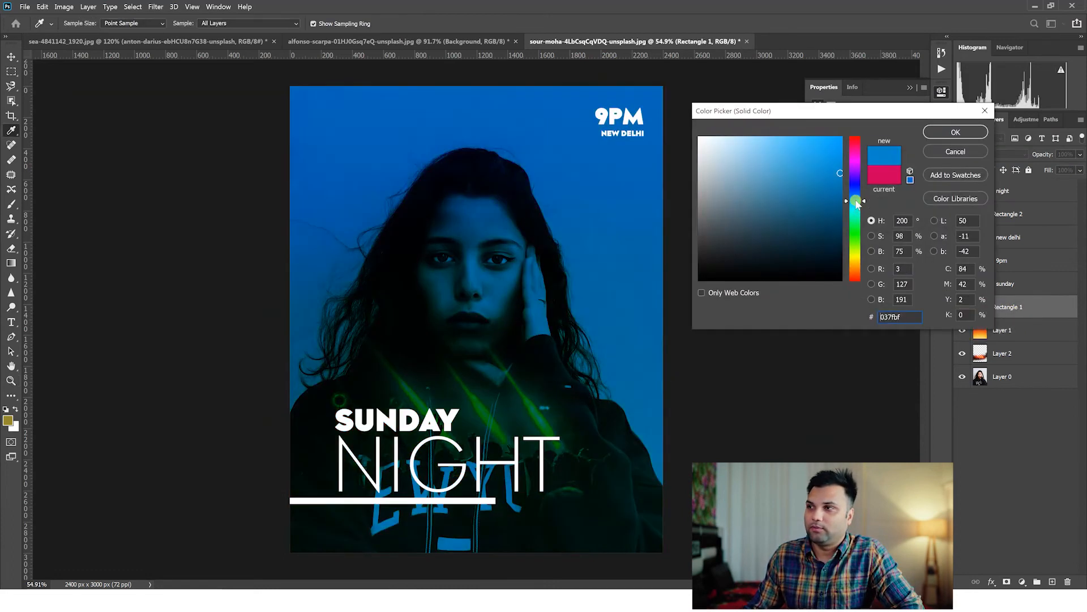
{"action": "mouse_move", "coordinate": [857, 203]}
{"action": "left_mouse_down"}
{"action": "mouse_move", "coordinate": [860, 150]}
{"action": "mouse_move", "coordinate": [843, 151]}
{"action": "left_mouse_up"}
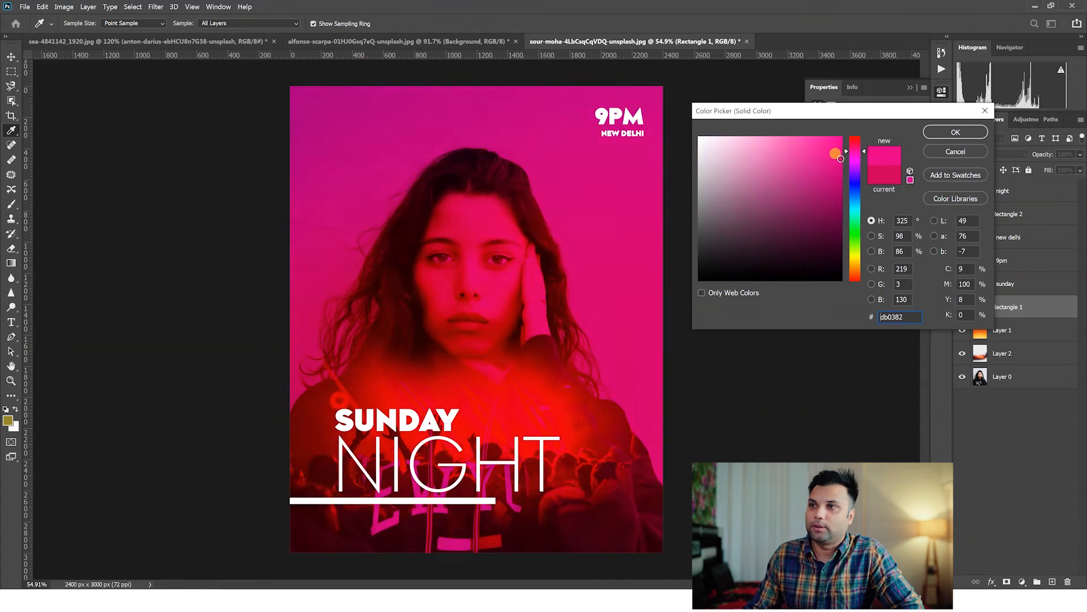
{"action": "left_click_drag", "start_coordinate": [859, 226], "coordinate": [855, 264]}
{"action": "key", "text": "ctrl+z"}
{"action": "key", "text": "ctrl+z"}
{"action": "left_click_drag", "start_coordinate": [845, 195], "coordinate": [860, 143]}
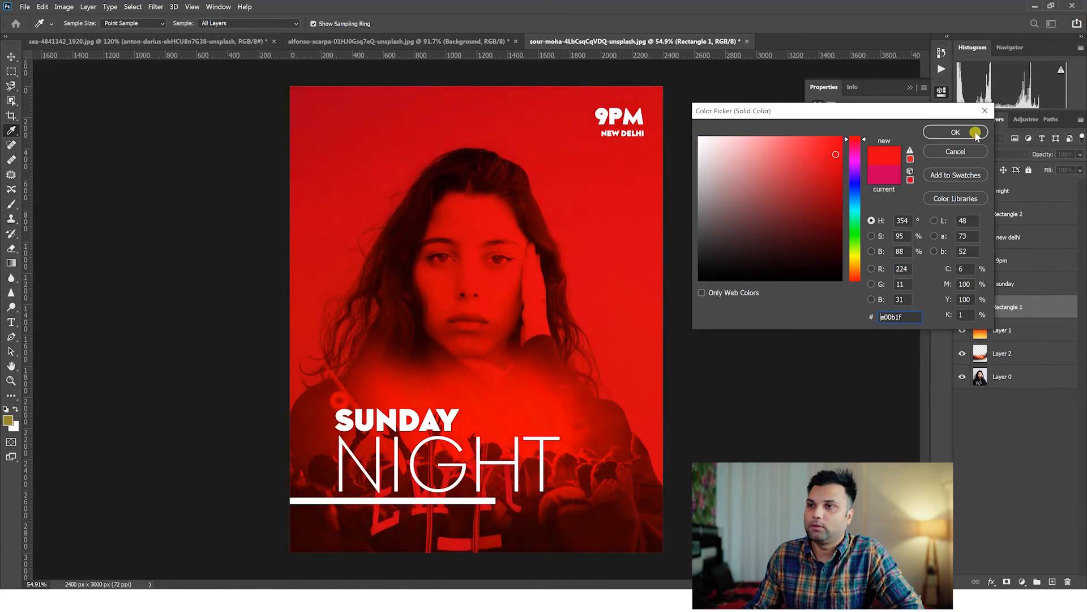
{"action": "left_click", "coordinate": [957, 133]}
Delete the Rectangle 2 layer, the white bar beneath the NIGHT text.
{"action": "key", "text": "z"}
{"action": "left_click", "coordinate": [1014, 284]}
{"action": "left_click", "coordinate": [1012, 219]}
{"action": "key", "text": "Delete"}
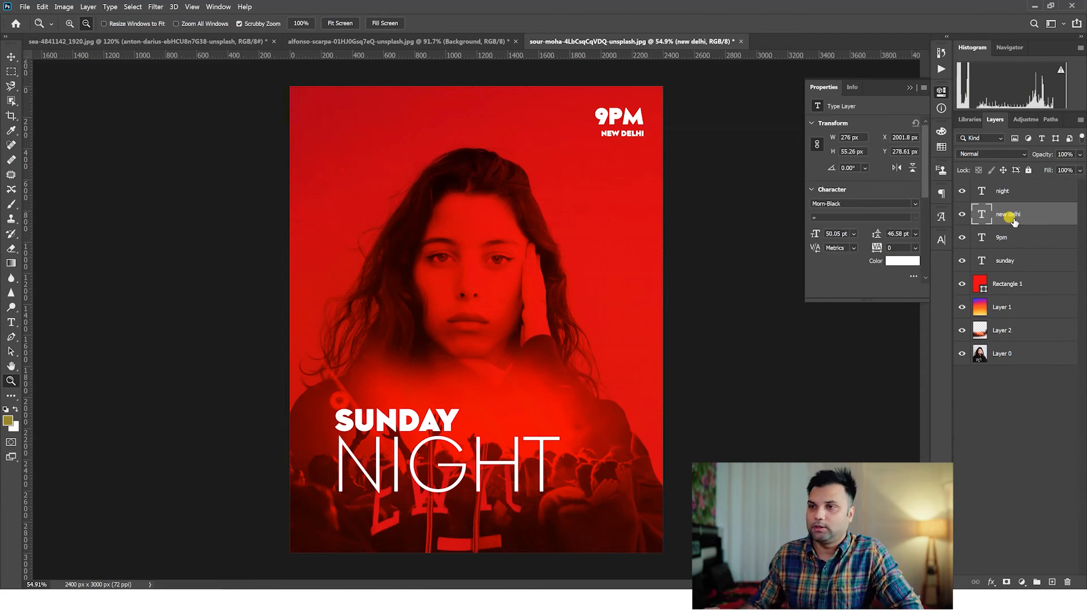
Select the sunday and night text layers together and move them up about 317 px to just below the chin.
{"action": "left_click", "coordinate": [1012, 242]}
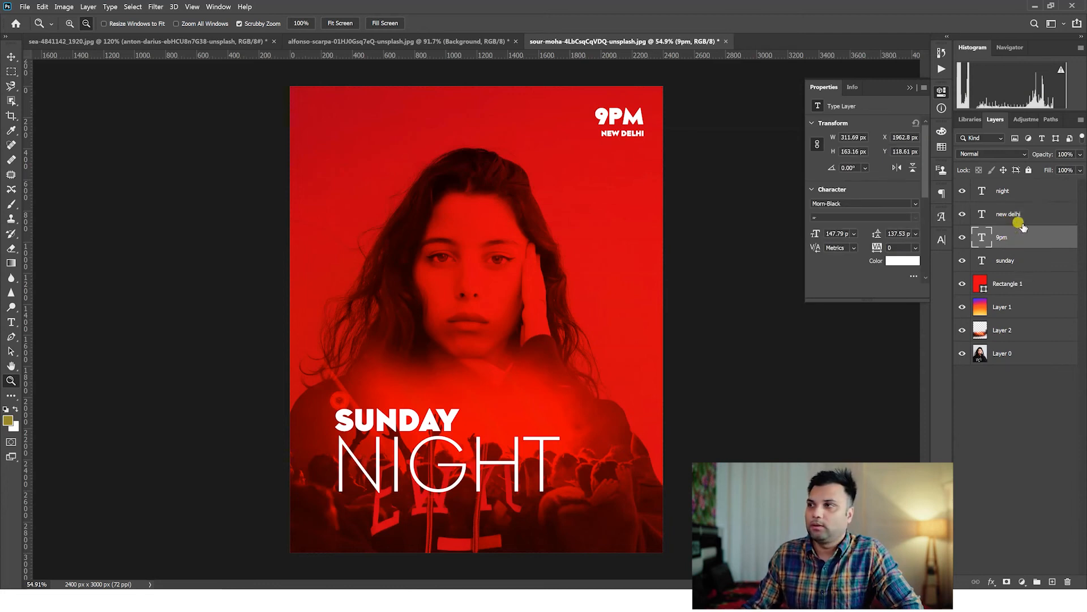
{"action": "left_click", "coordinate": [1021, 213], "text": "shift"}
{"action": "left_click", "coordinate": [1004, 247]}
{"action": "left_click", "coordinate": [1012, 260]}
{"action": "left_click", "coordinate": [1025, 191], "text": "ctrl"}
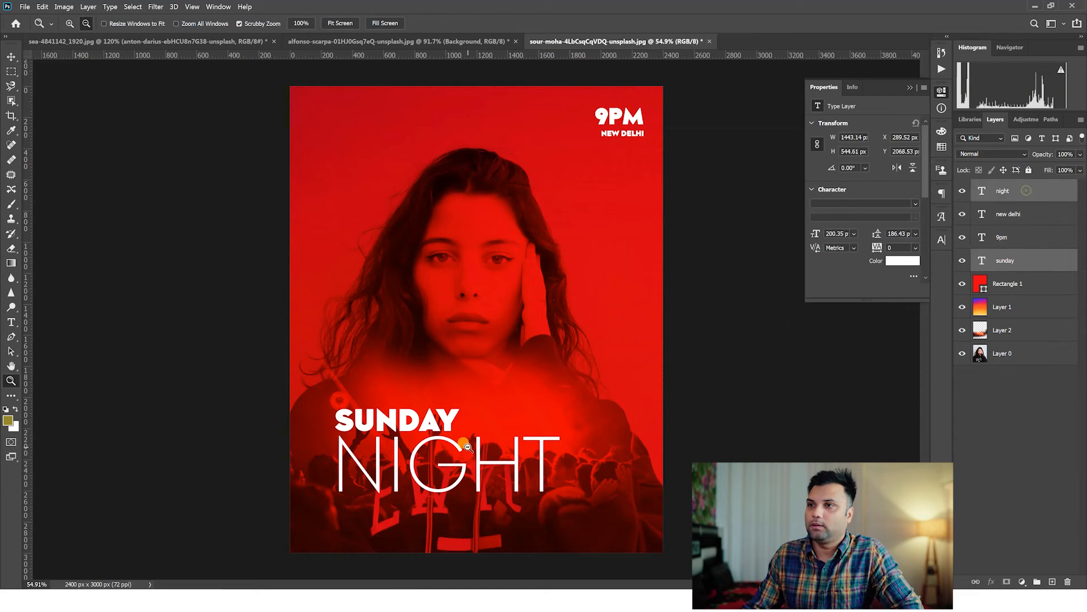
{"action": "left_click", "coordinate": [6, 55]}
{"action": "left_click_drag", "start_coordinate": [395, 424], "coordinate": [391, 371]}
Select the red Rectangle 1 overlay and change its blend mode from Multiply to Screen.
{"action": "right_click", "coordinate": [555, 480]}
{"action": "left_click", "coordinate": [572, 487]}
{"action": "left_click", "coordinate": [977, 353]}
{"action": "right_click", "coordinate": [587, 477]}
{"action": "left_click", "coordinate": [601, 485]}
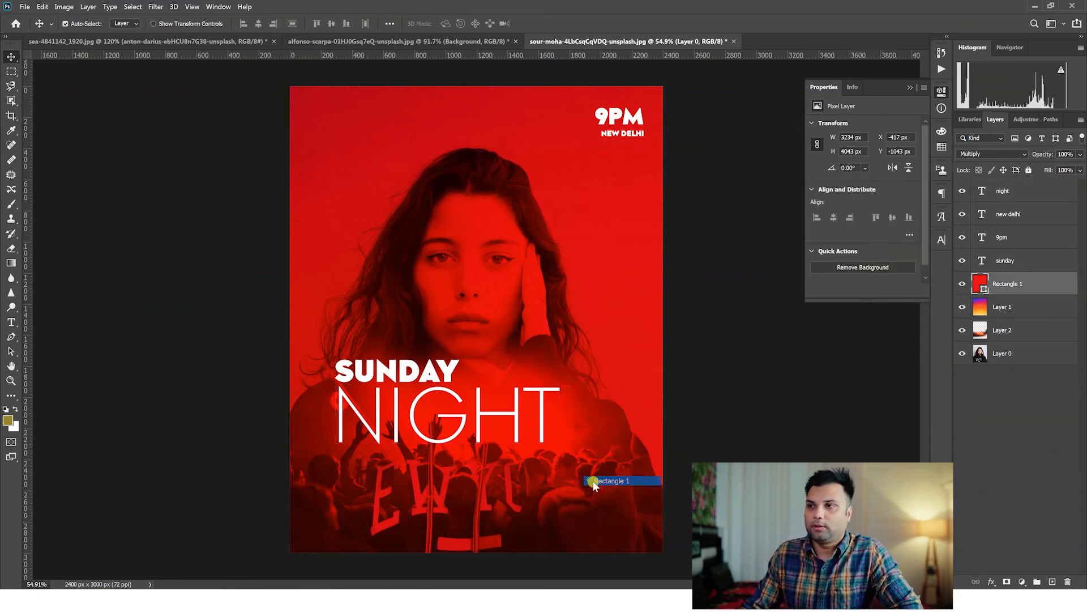
{"action": "left_click", "coordinate": [11, 380]}
{"action": "left_click_drag", "start_coordinate": [409, 367], "coordinate": [414, 369]}
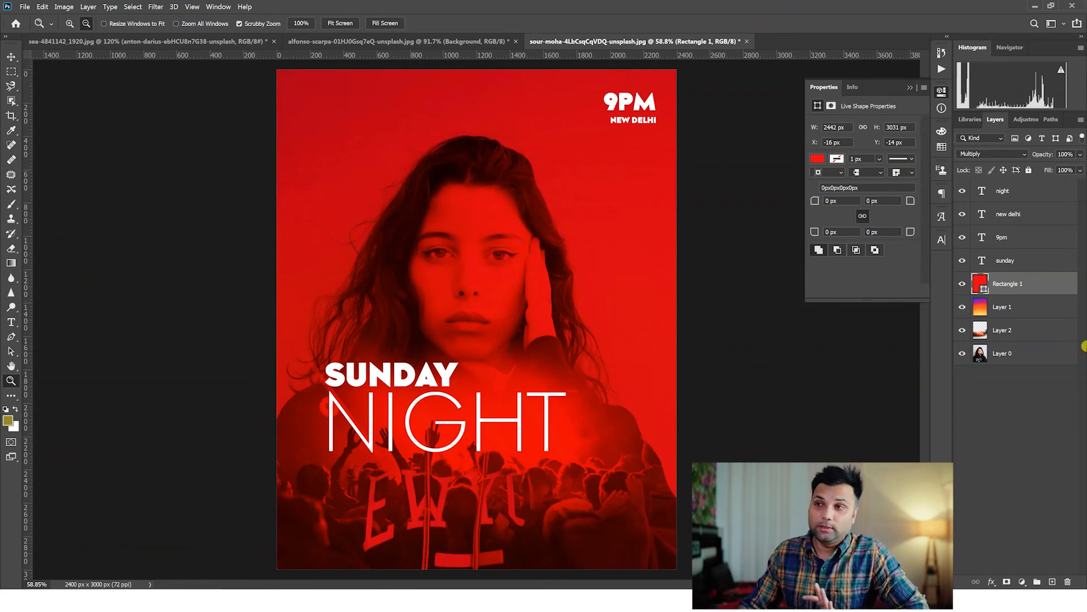
{"action": "scroll", "coordinate": [1000, 156], "scroll_direction": "down", "scroll_amount": 7}
{"action": "scroll", "coordinate": [998, 155], "scroll_direction": "up", "scroll_amount": 2}
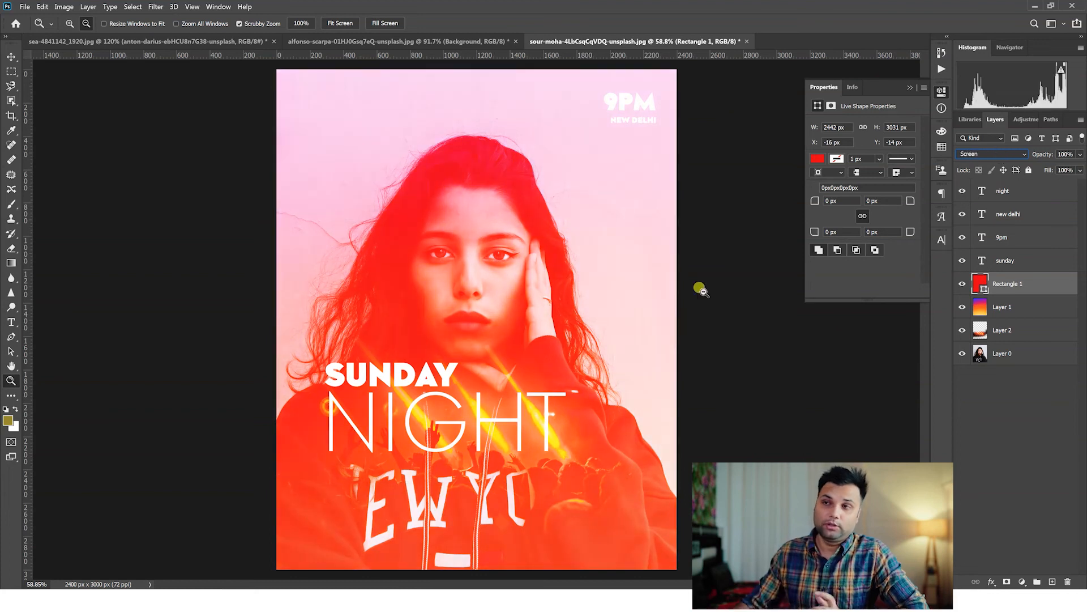
Hide the Rectangle 1 and Layer 1 colour overlays, leaving the portrait with only the crowd photo and text.
{"action": "scroll", "coordinate": [547, 319], "scroll_direction": "up", "scroll_amount": 1}
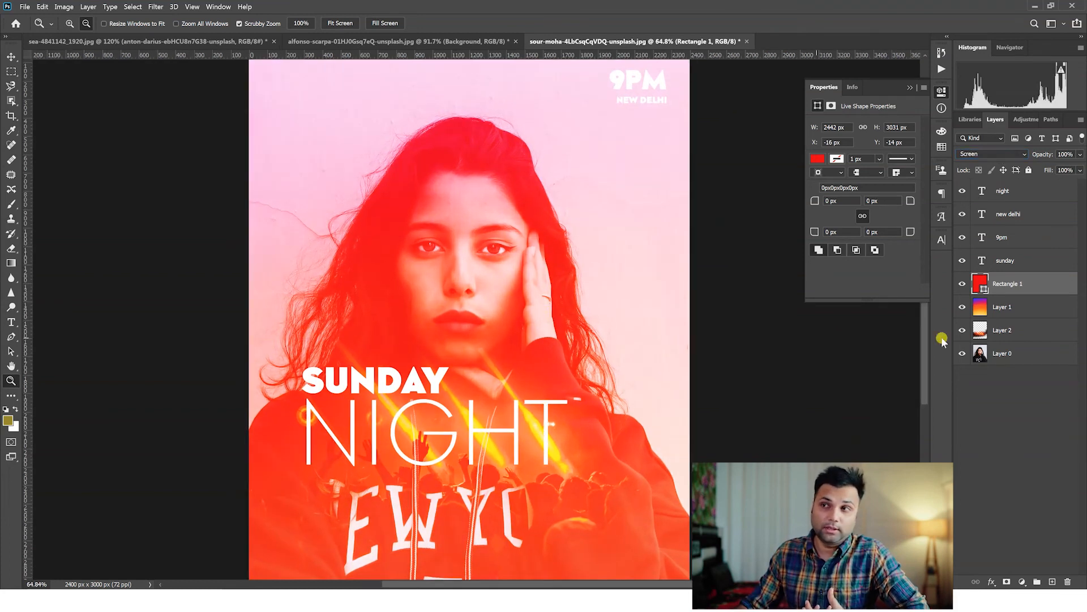
{"action": "left_click", "coordinate": [961, 285]}
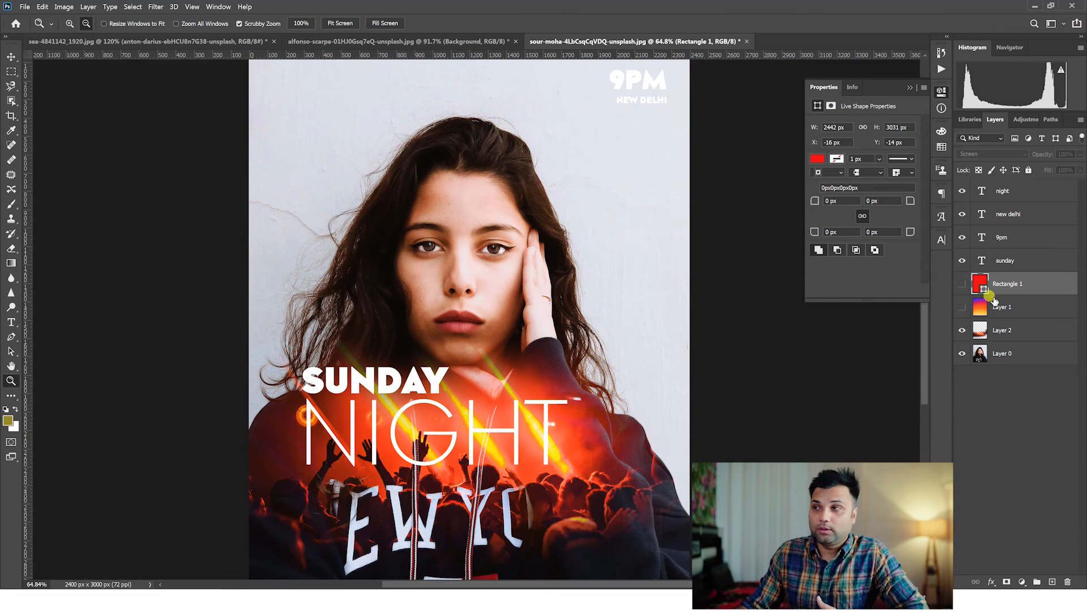
{"action": "left_click", "coordinate": [962, 304]}
{"action": "left_click", "coordinate": [962, 304]}
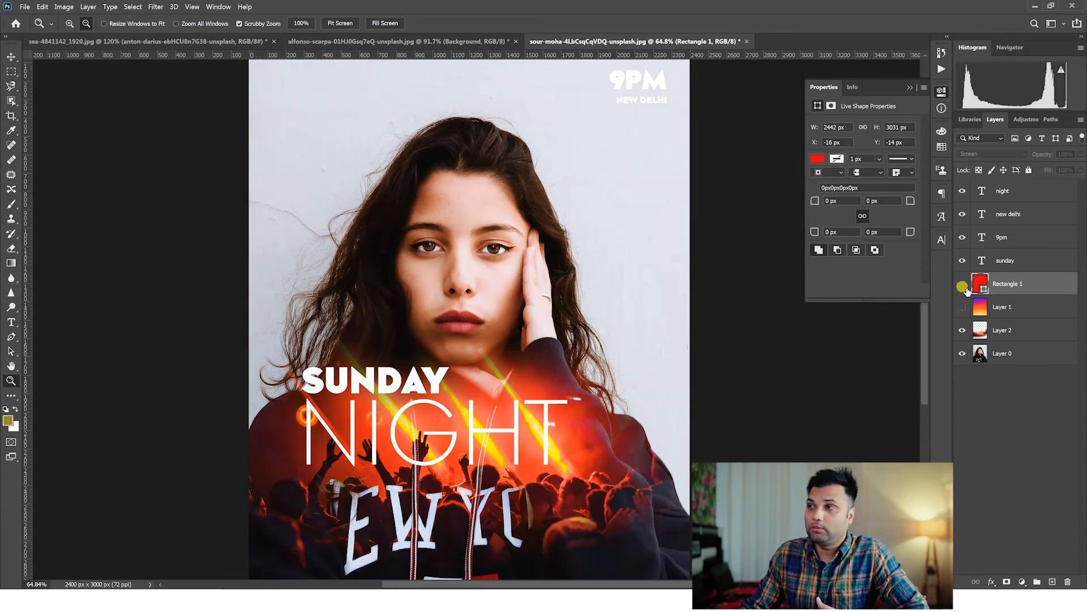
{"action": "scroll", "coordinate": [543, 309], "scroll_direction": "up", "scroll_amount": 2}
{"action": "scroll", "coordinate": [543, 308], "scroll_direction": "down", "scroll_amount": 5}
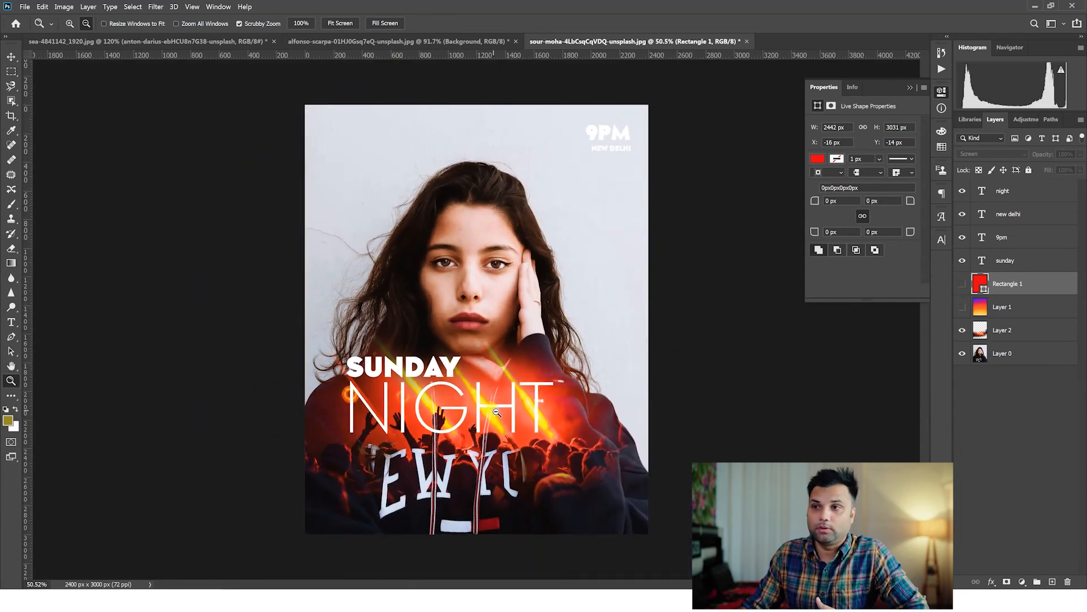
{"action": "scroll", "coordinate": [529, 403], "scroll_direction": "up", "scroll_amount": 1}
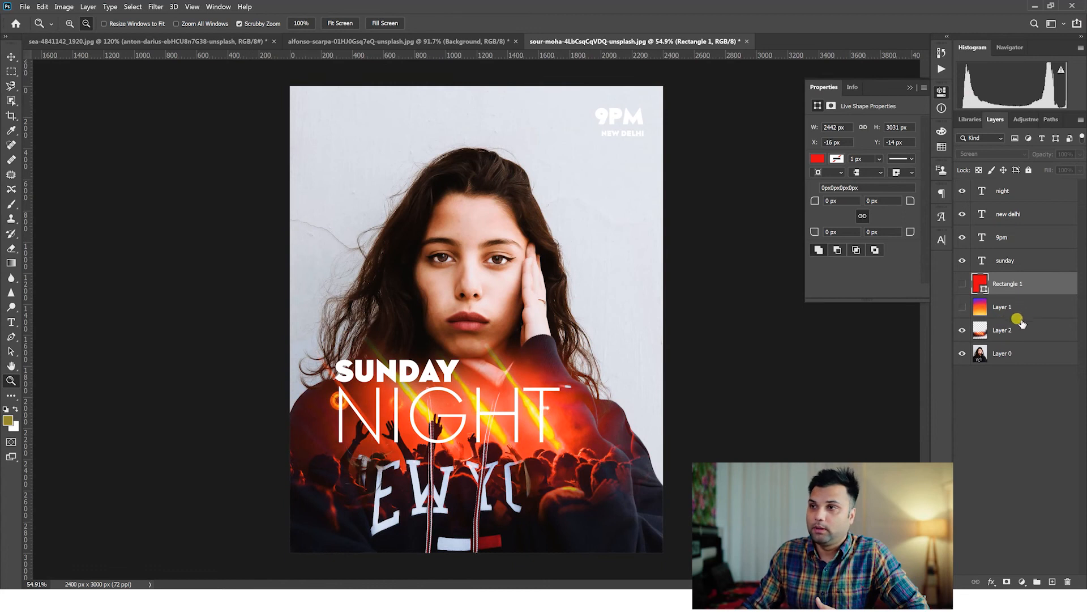
Move the SUNDAY and NIGHT text together about 1450 px up, across the top of the woman's head.
{"action": "left_click", "coordinate": [1005, 260]}
{"action": "left_click", "coordinate": [1003, 224], "text": "ctrl"}
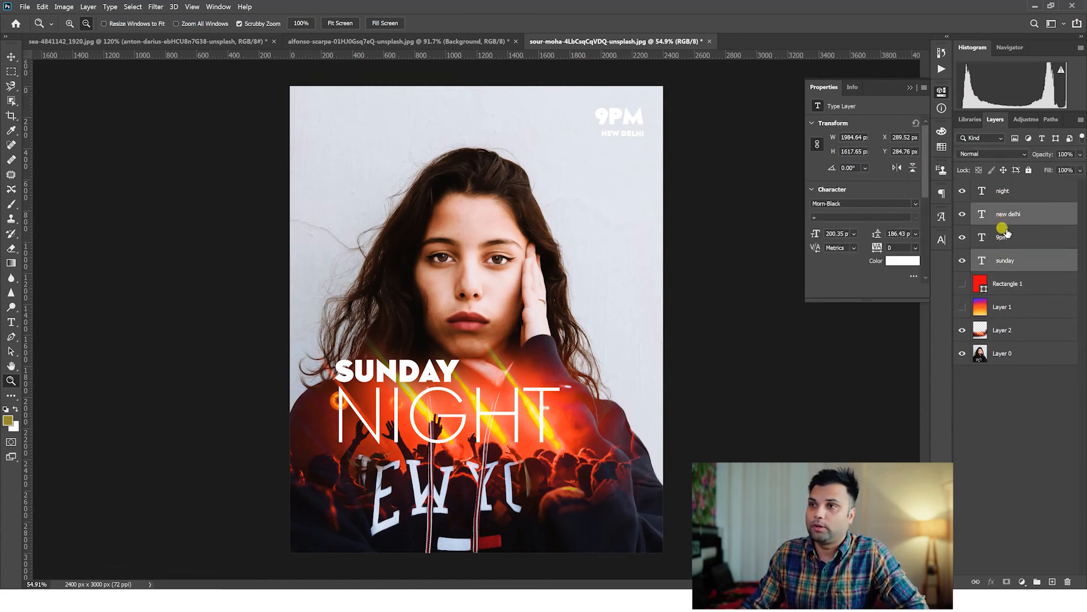
{"action": "left_click", "coordinate": [1010, 220], "text": "ctrl"}
{"action": "left_click", "coordinate": [1006, 194], "text": "ctrl"}
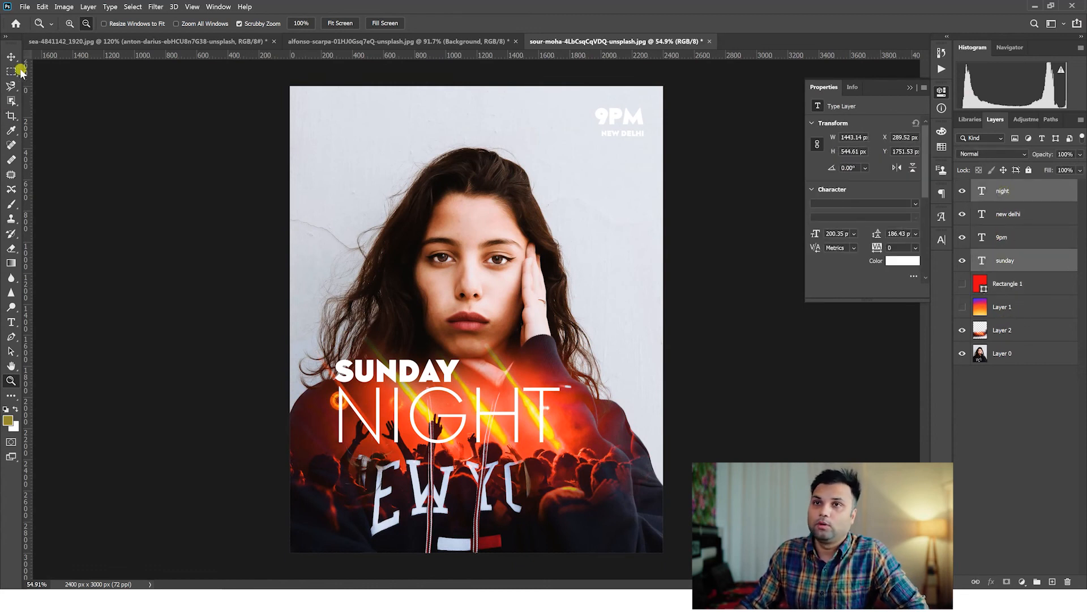
{"action": "key", "text": "v"}
{"action": "left_click_drag", "start_coordinate": [517, 419], "coordinate": [512, 185]}
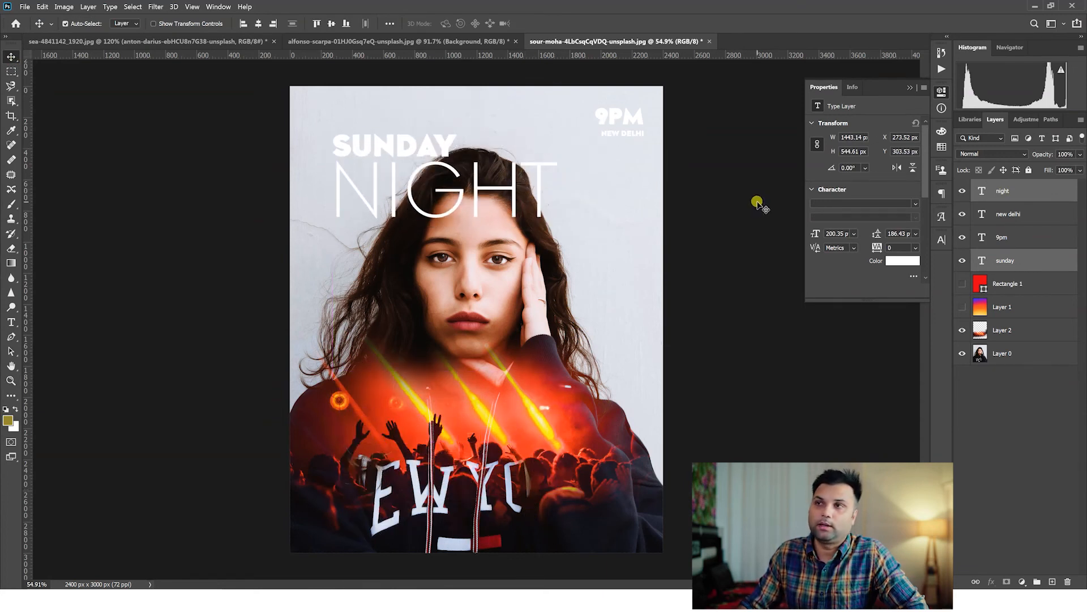
Convert the portrait on Layer 0 to black and white with the Default preset.
{"action": "left_click", "coordinate": [1013, 354]}
{"action": "left_click", "coordinate": [64, 7]}
{"action": "mouse_move", "coordinate": [80, 28]}
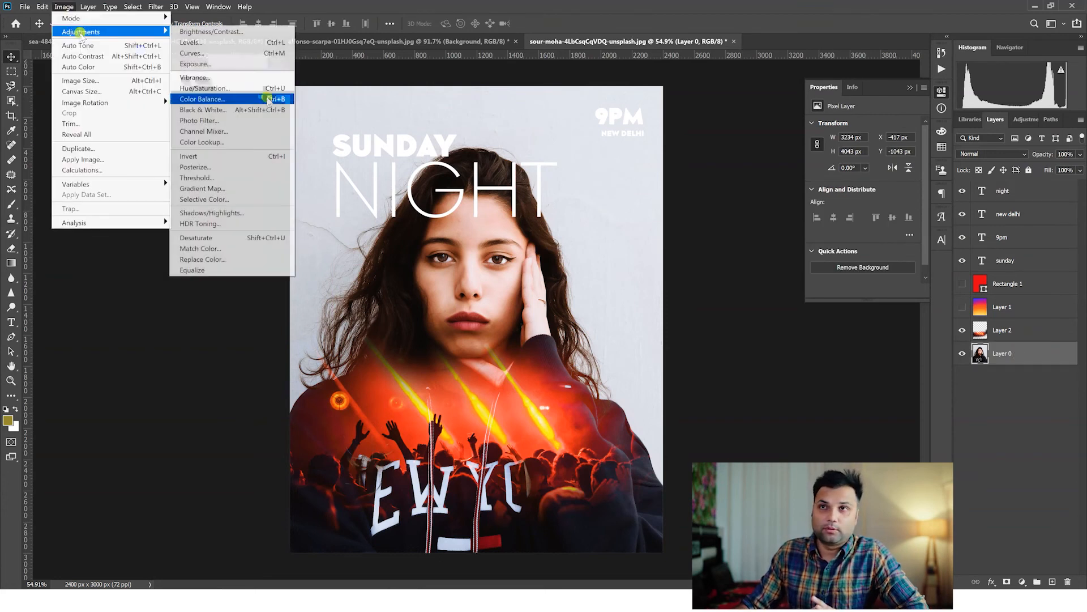
{"action": "left_click", "coordinate": [251, 109]}
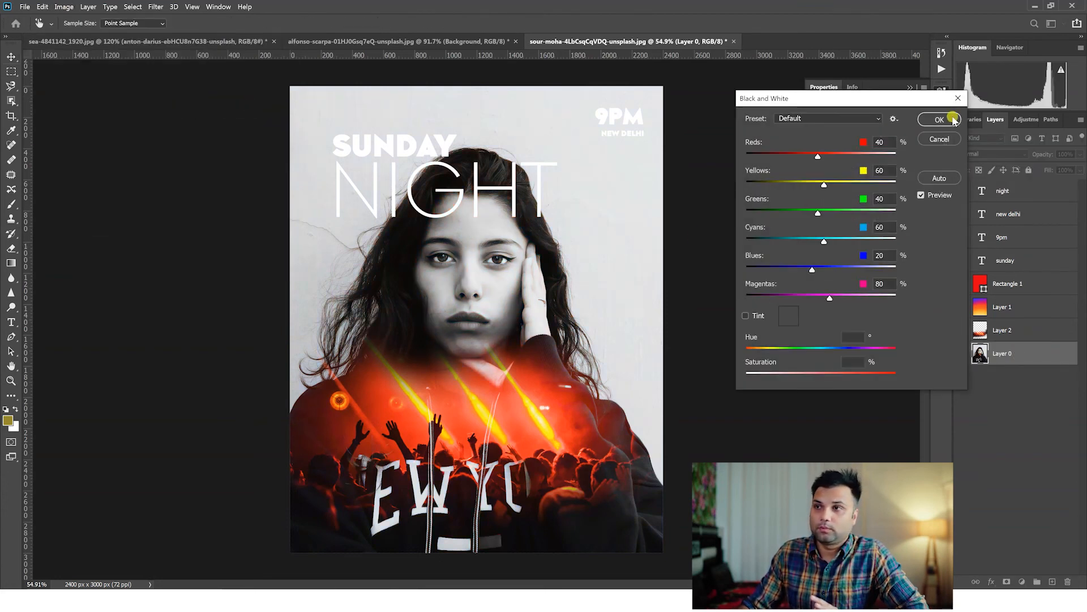
{"action": "left_click", "coordinate": [955, 120]}
{"action": "left_click", "coordinate": [511, 371]}
{"action": "left_click", "coordinate": [11, 381]}
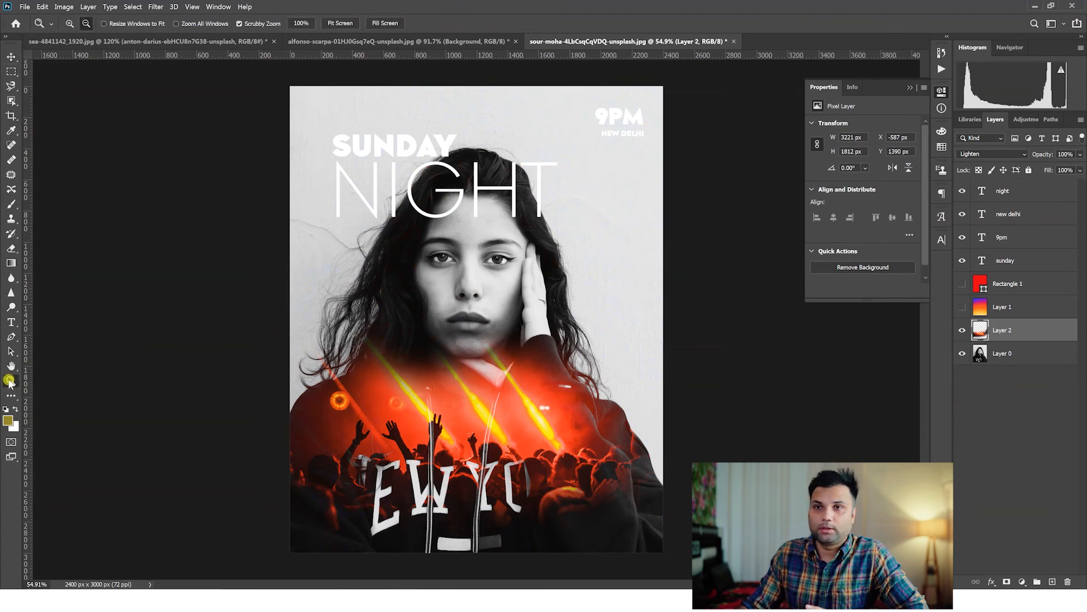
{"action": "left_click", "coordinate": [521, 327]}
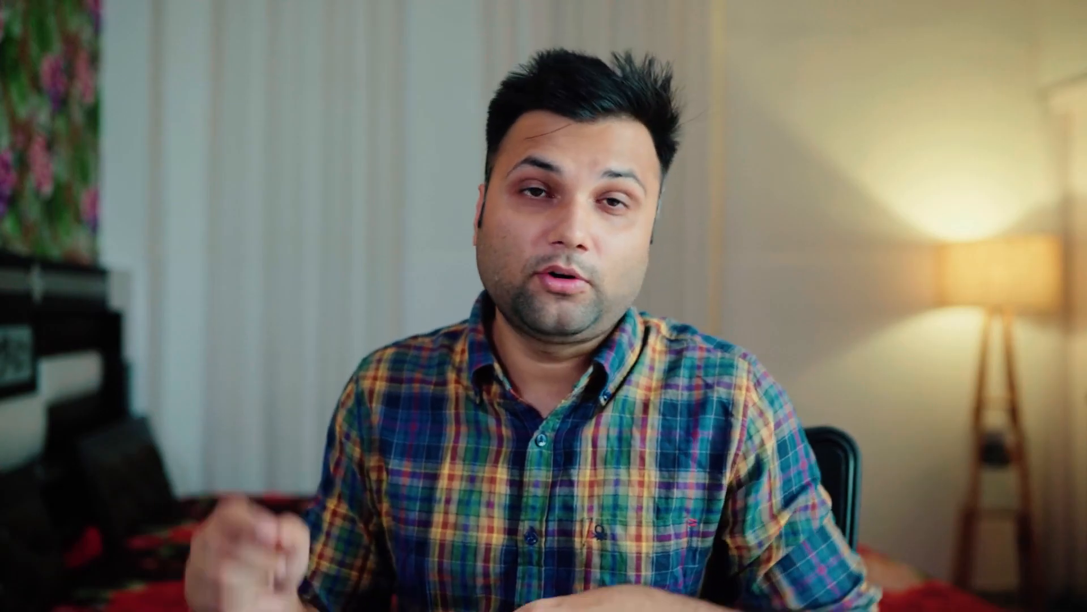